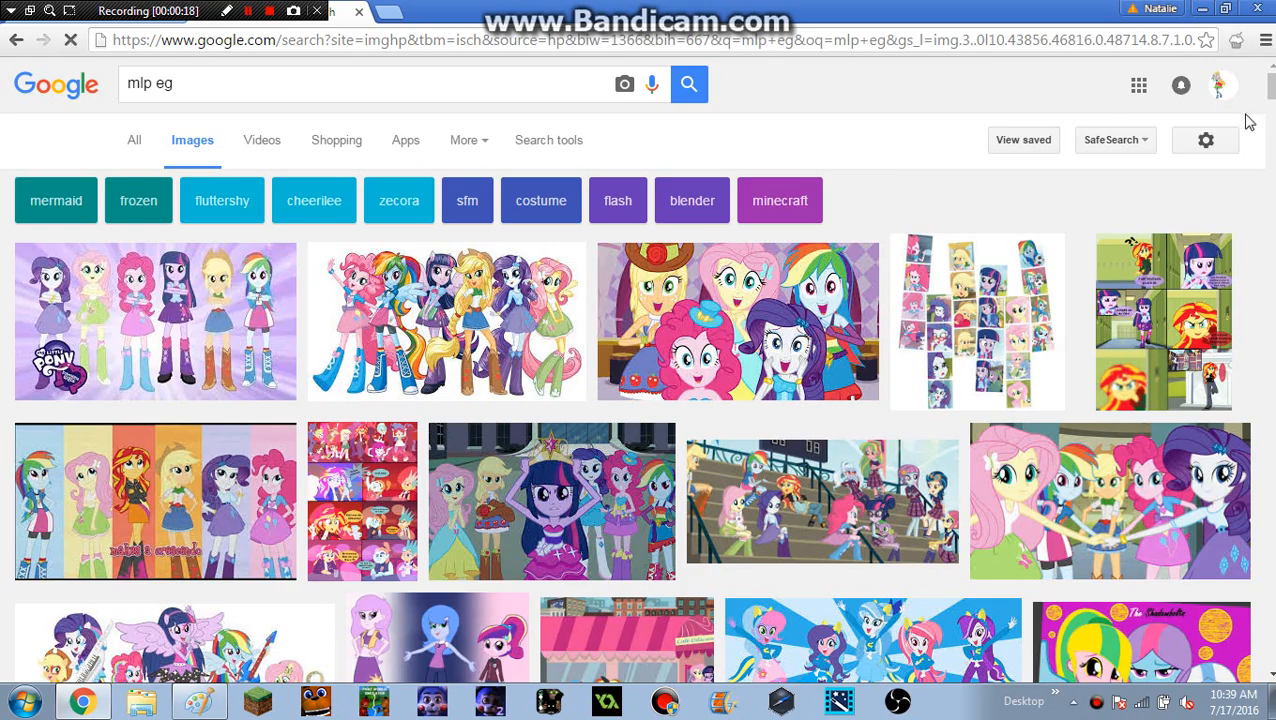
Find the full-body Equestria Girls Twilight picture with spread wings in the image results and copy the image.
scroll(1245, 120, "down", 8)
scroll(1258, 118, "down", 10)
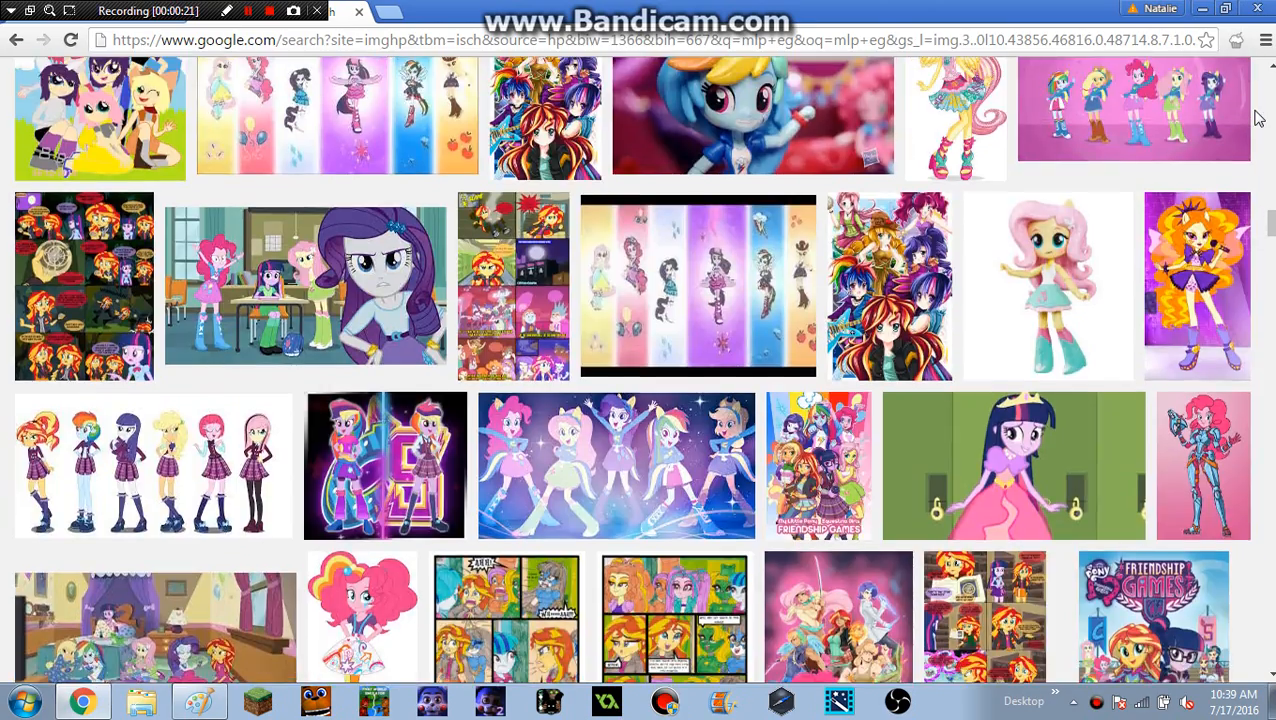
scroll(1257, 118, "down", 12)
left_click(80, 225)
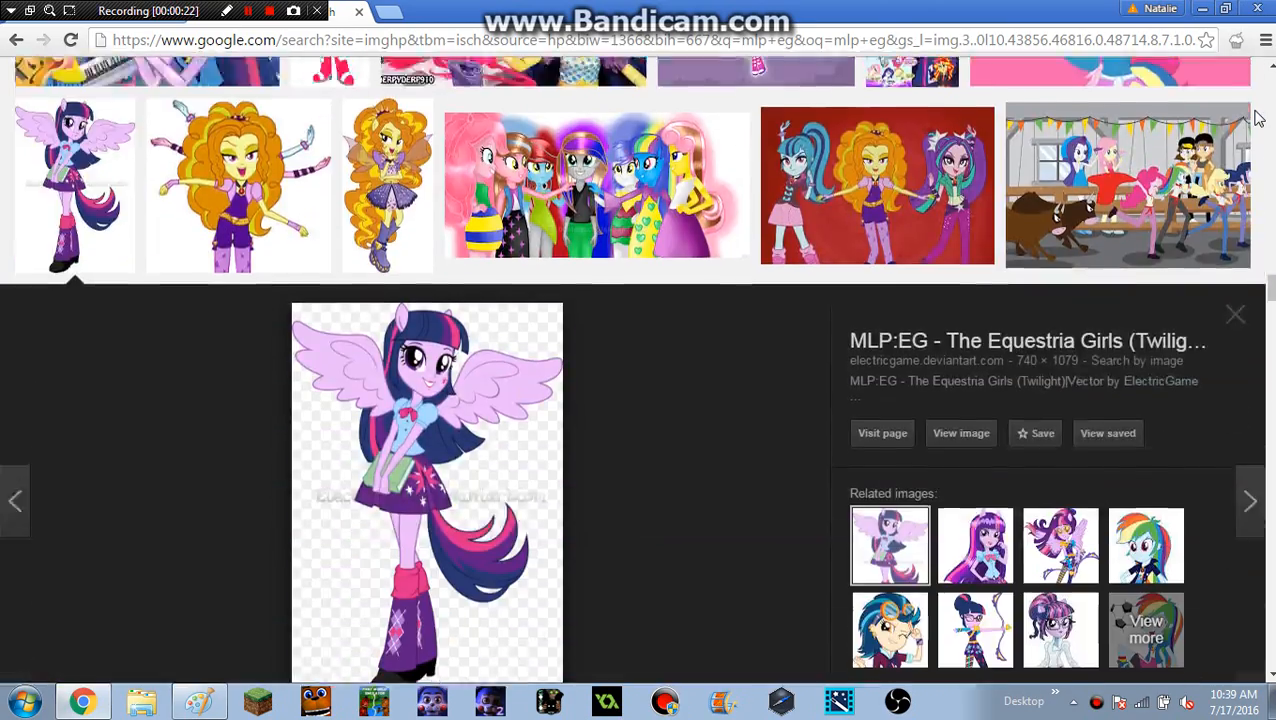
scroll(493, 254, "down", 1)
right_click(460, 350)
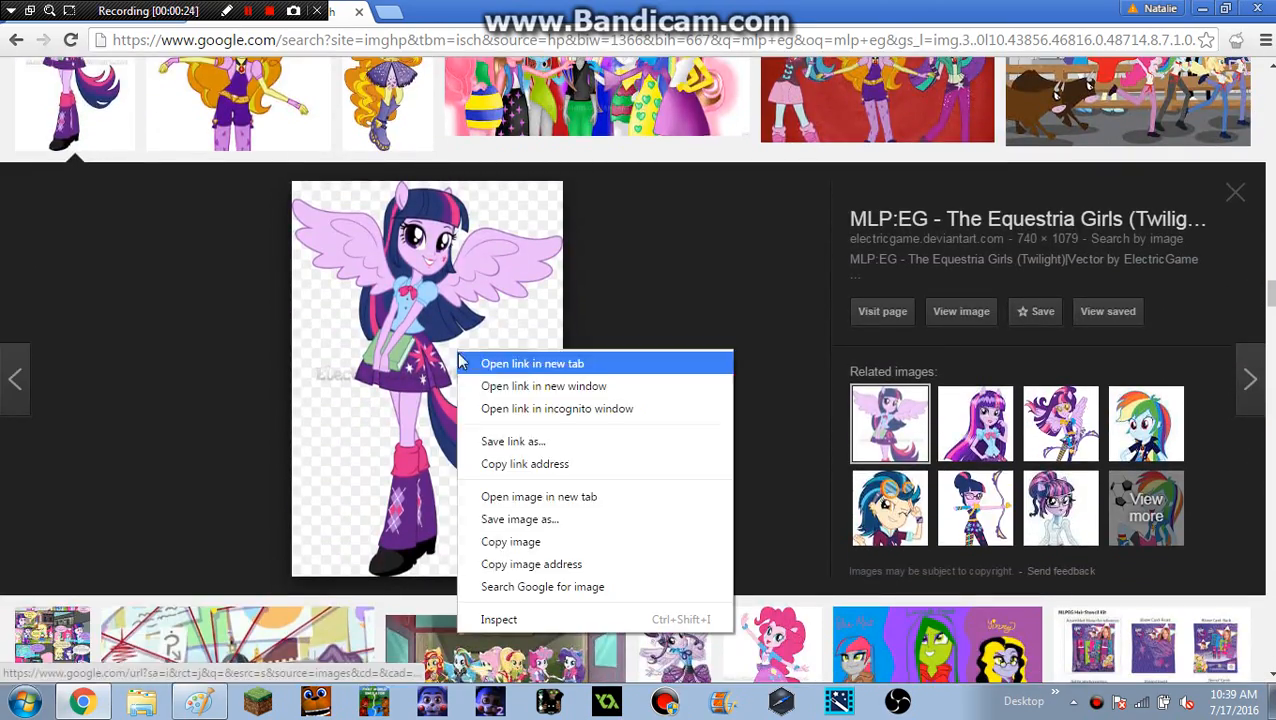
left_click(553, 543)
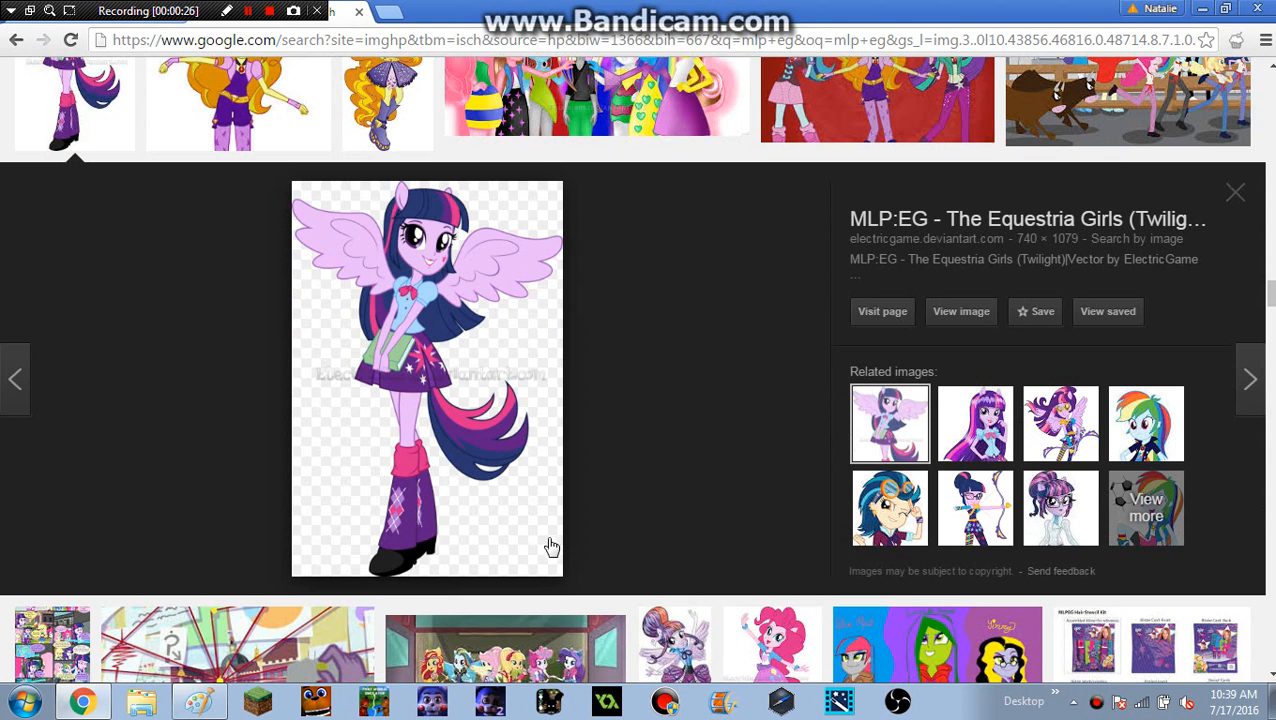
Switch to Paint, paste the copied picture onto the canvas and enlarge it to about 977 × 1547 px.
left_click(199, 701)
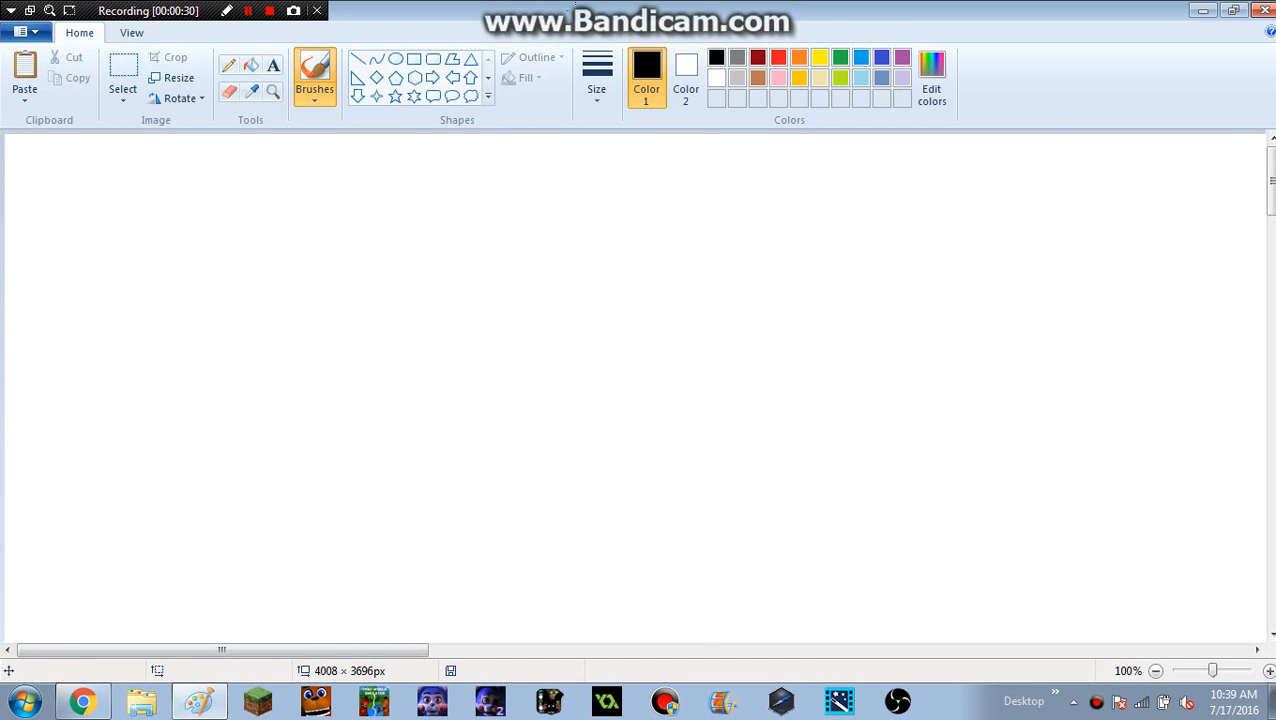
key("ctrl+v")
scroll(612, 399, "down", 10)
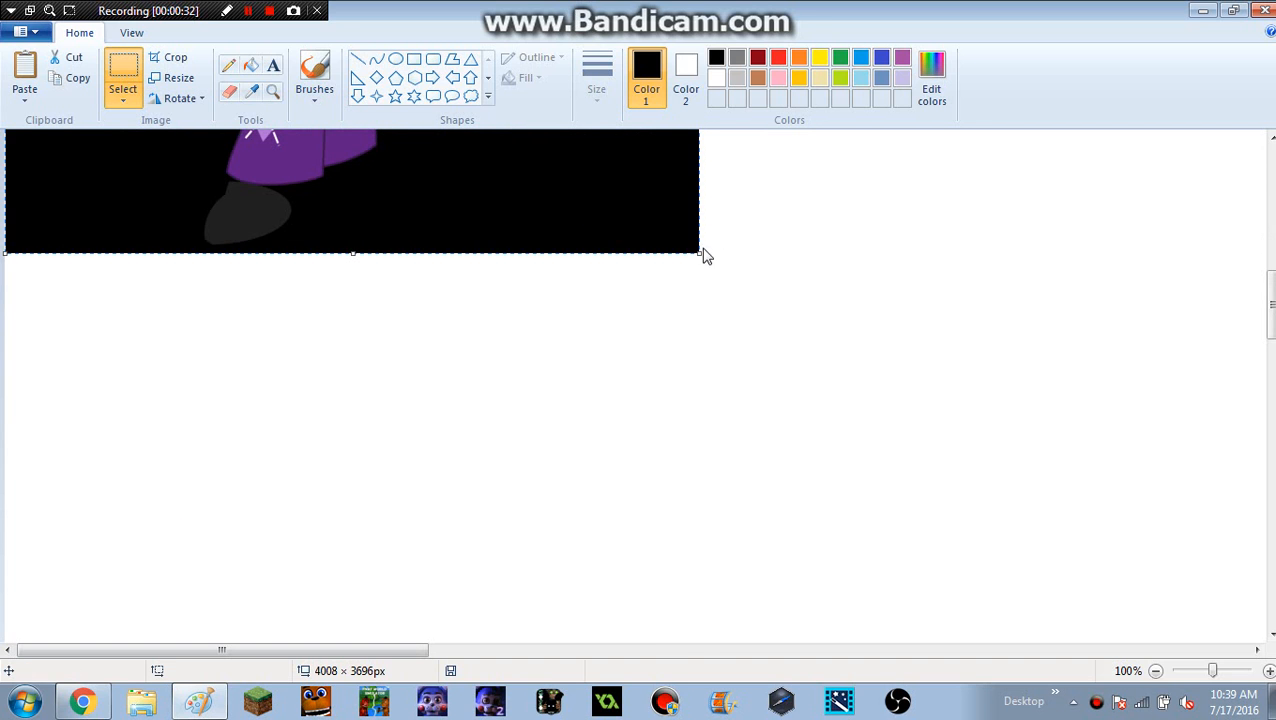
left_click_drag(700, 255, 920, 632)
scroll(843, 562, "up", 8)
scroll(843, 562, "up", 2, "ctrl")
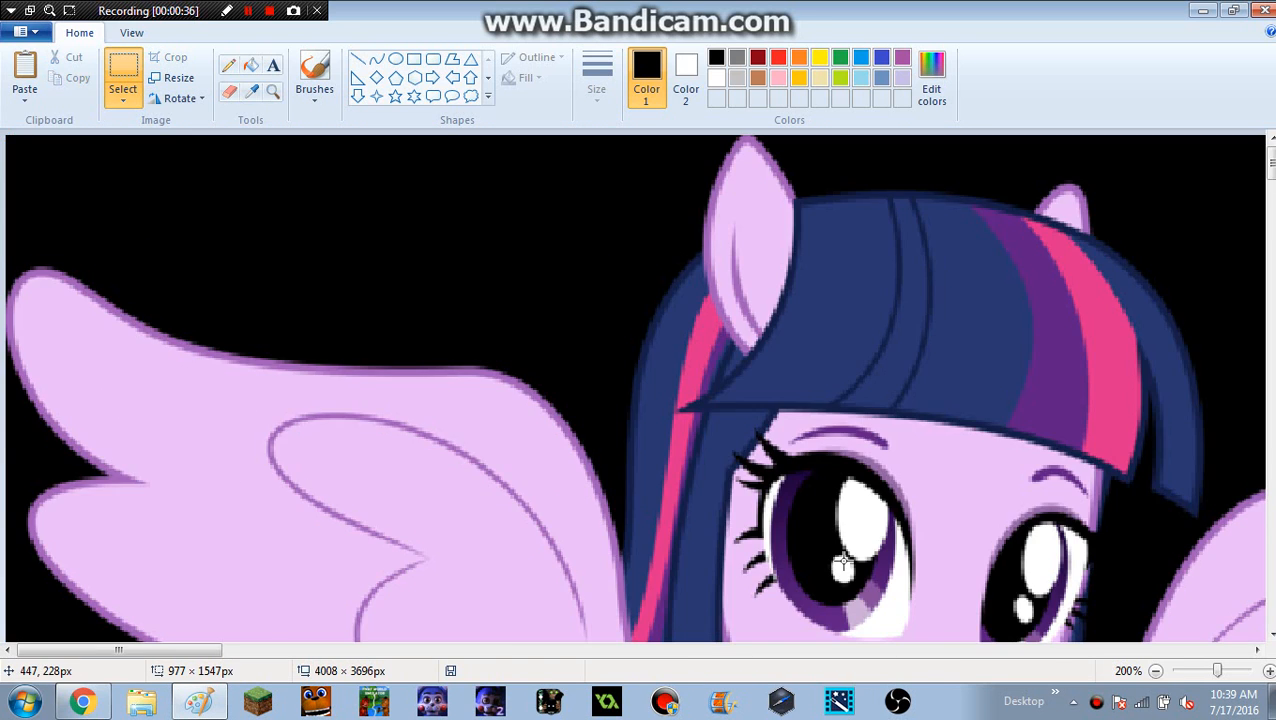
scroll(723, 355, "down", 5, "ctrl")
left_click_drag(243, 417, 4, 58)
left_click_drag(242, 417, 331, 562)
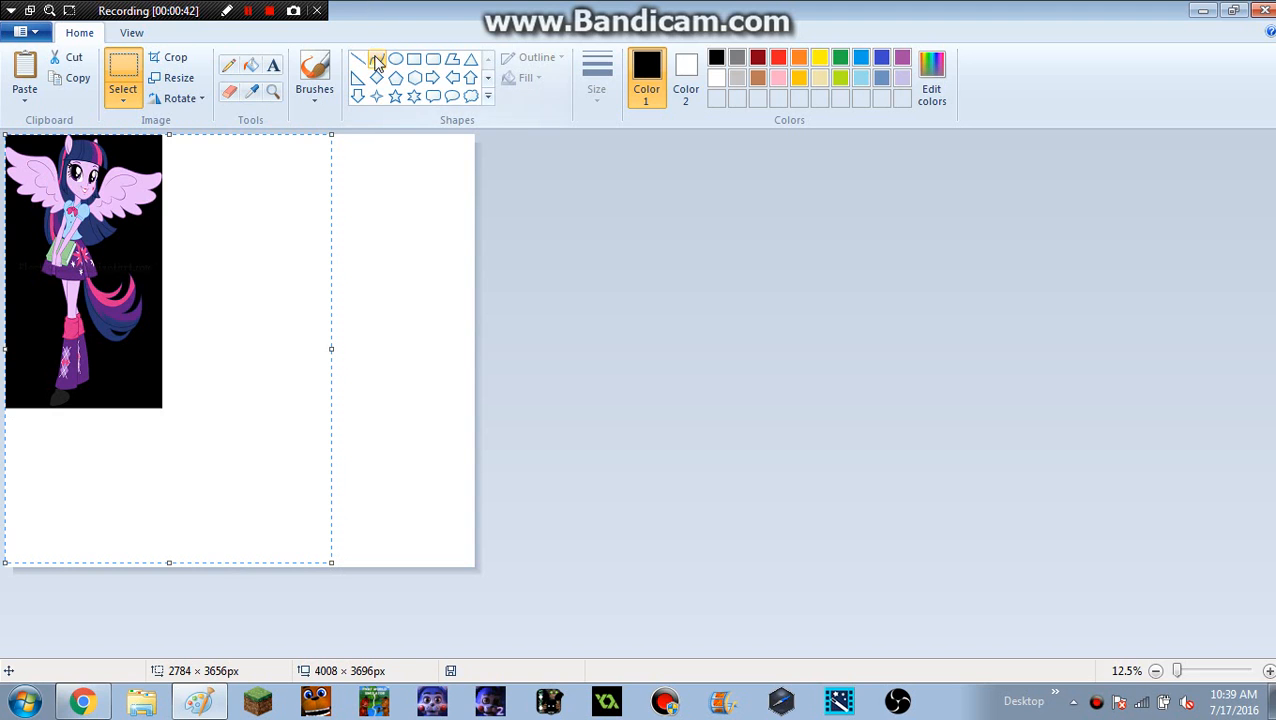
left_click(555, 352)
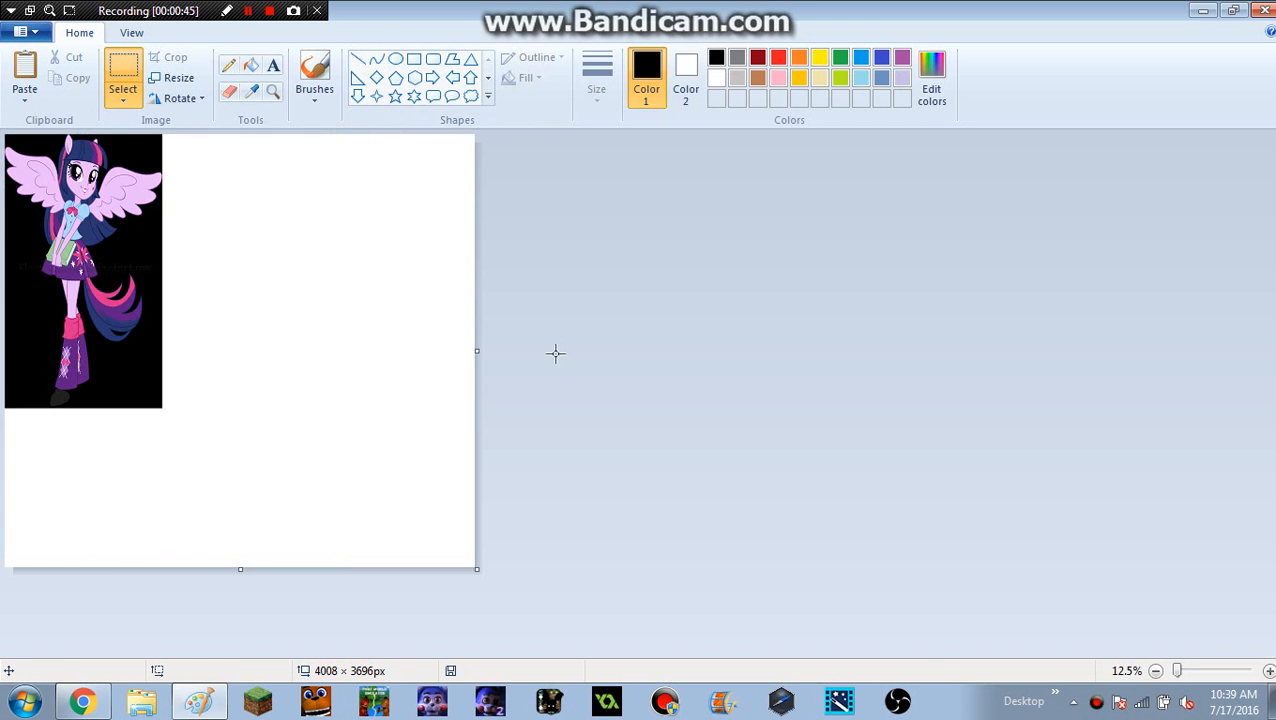
Choose the Curve tool for drawing on the canvas.
scroll(555, 352, "up", 3, "ctrl")
scroll(555, 352, "up", 2, "ctrl")
scroll(555, 352, "down", 4, "ctrl")
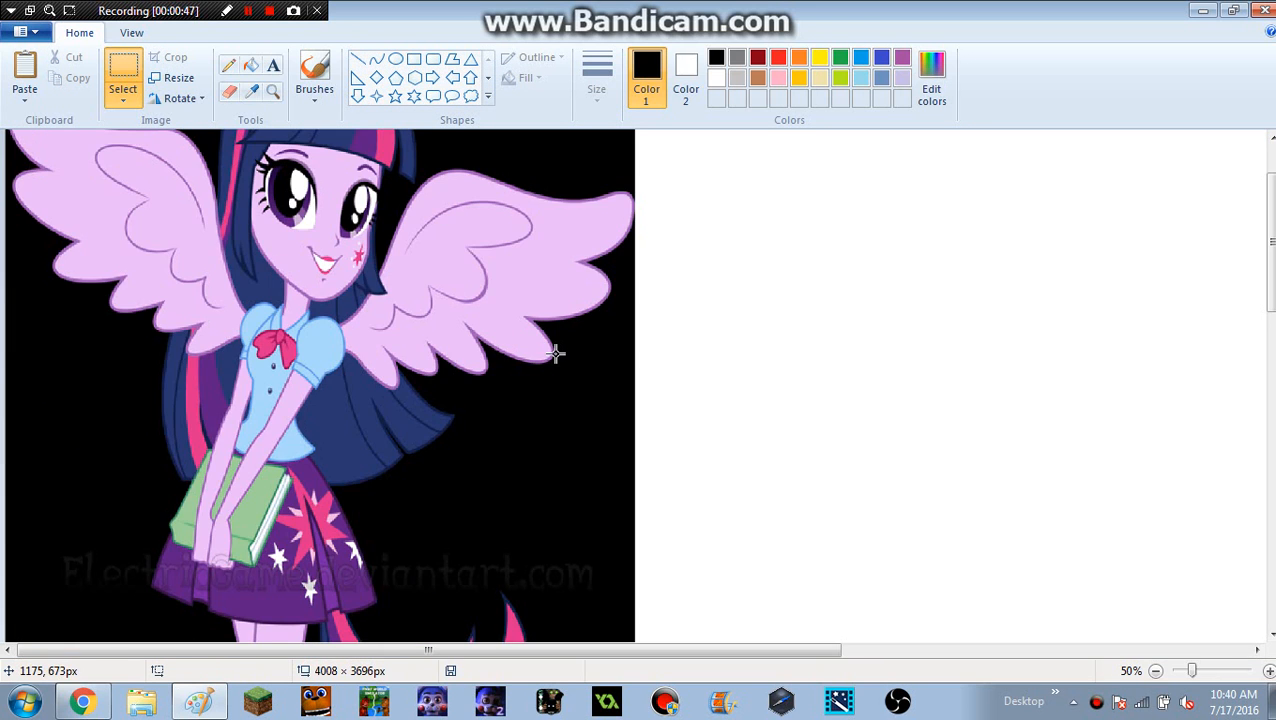
scroll(555, 352, "down", 1, "ctrl")
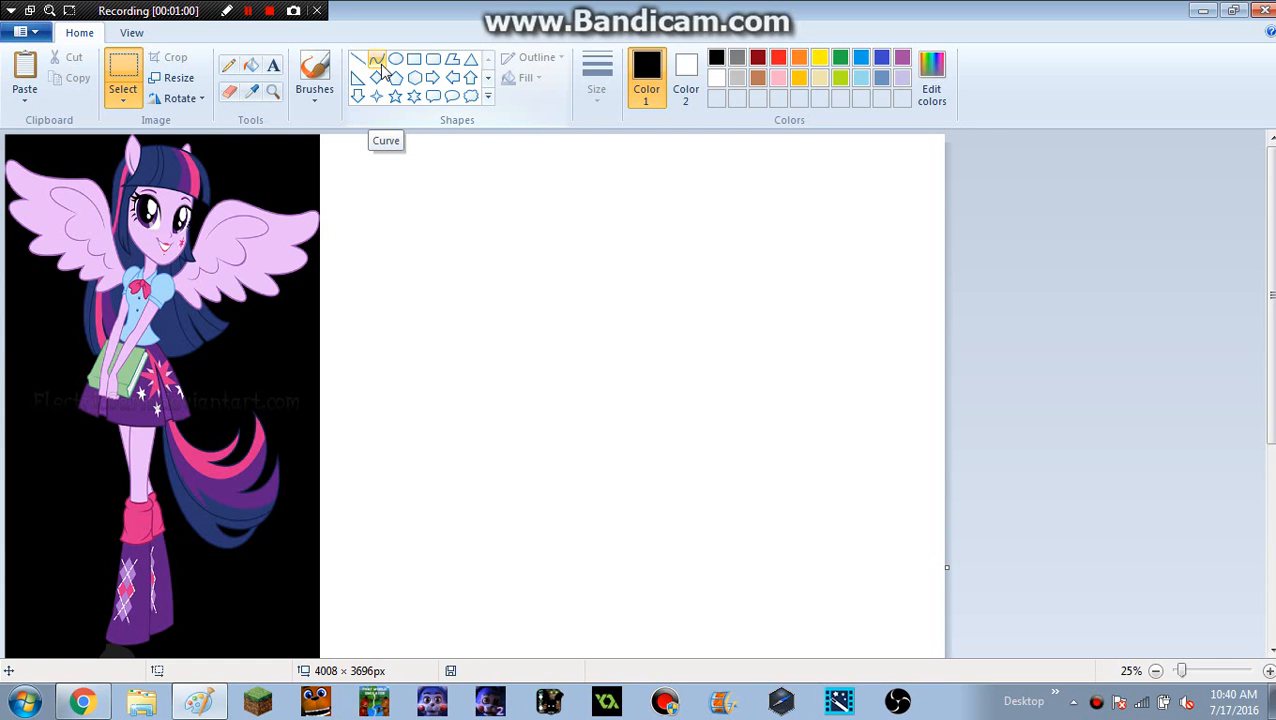
left_click(377, 62)
scroll(590, 333, "up", 1)
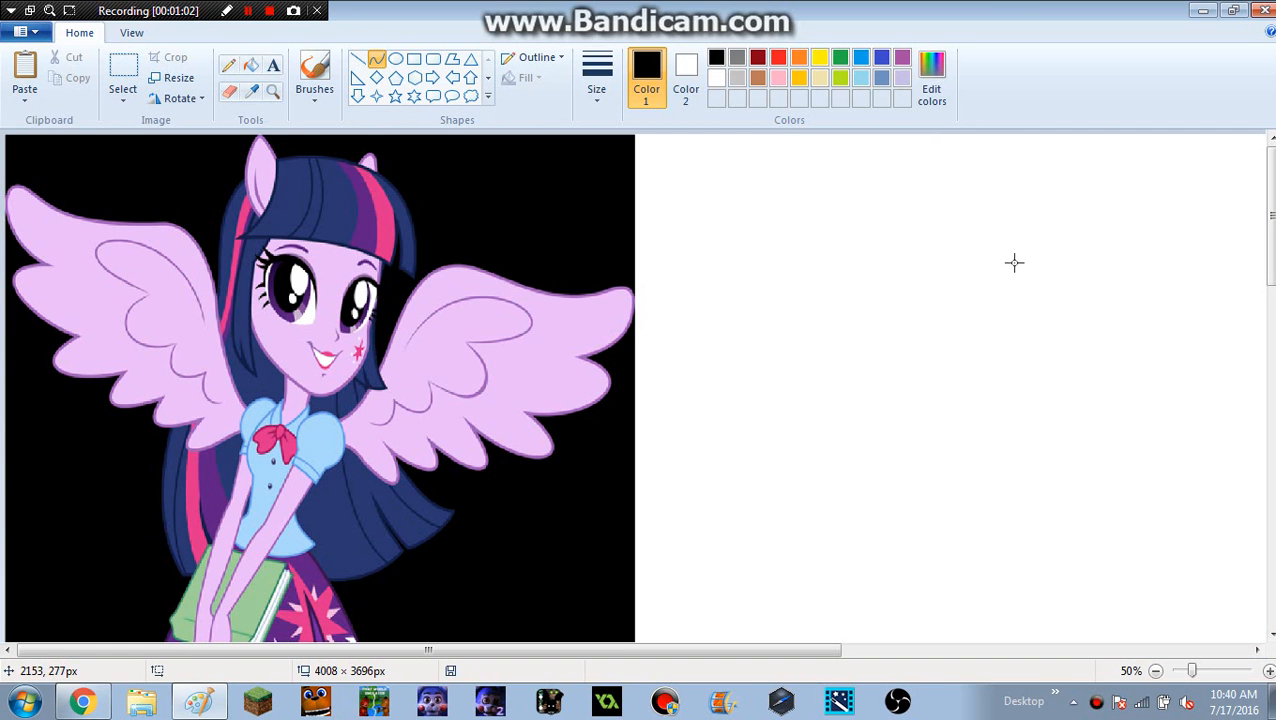
Try the Curve tool on the blank canvas beside the picture with an S-shaped curve and a C-shaped arc, undoing each.
left_click_drag(1005, 202, 798, 407)
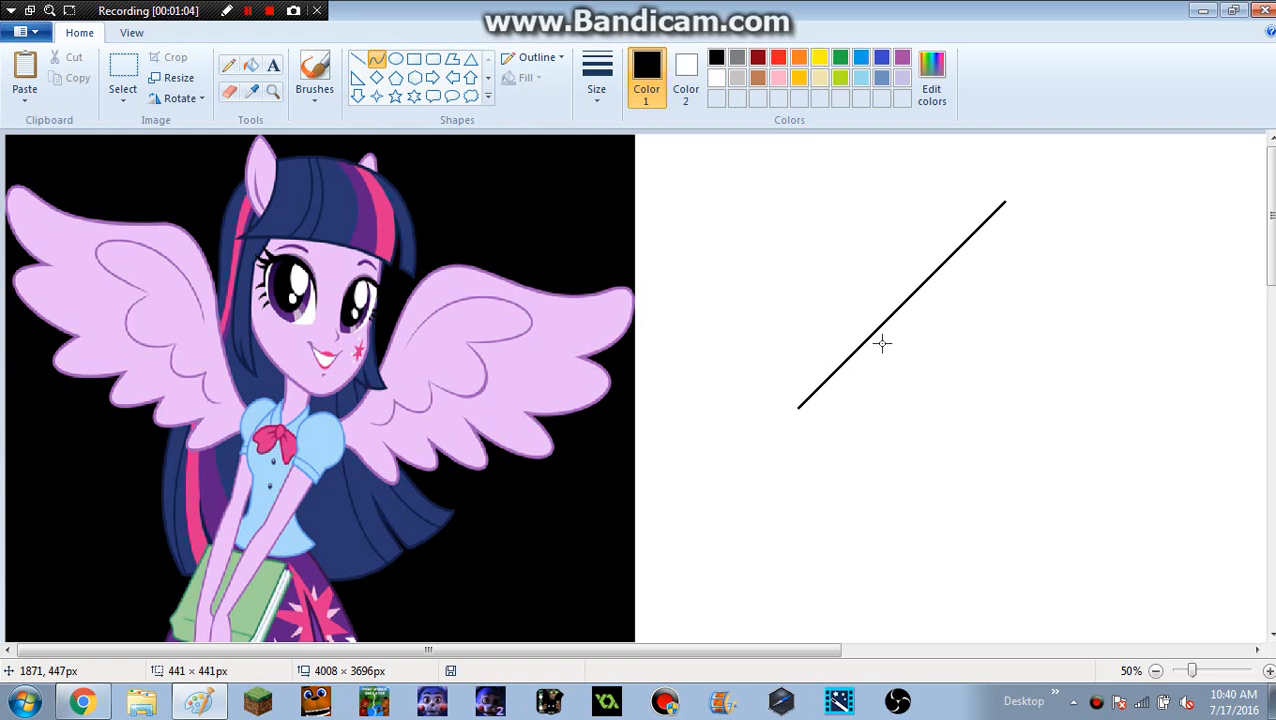
left_click_drag(876, 309, 1274, 345)
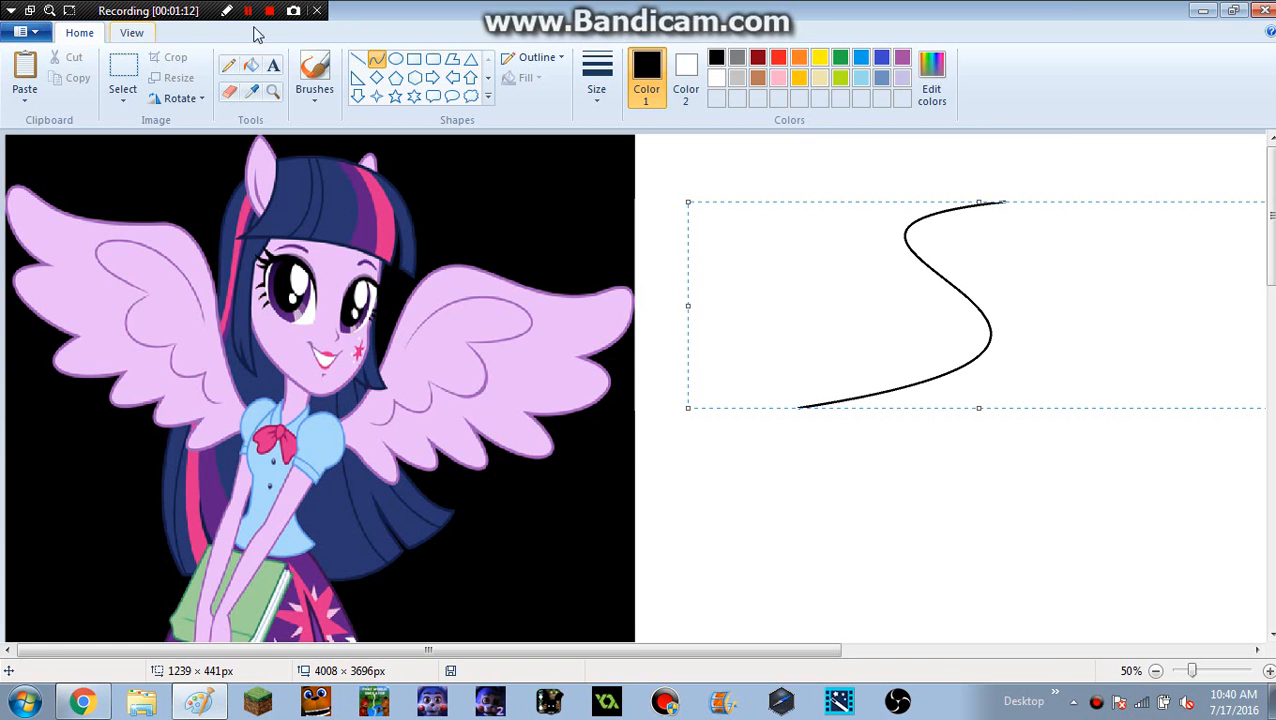
mouse_move(205, 12)
left_mouse_down()
mouse_move(1225, 28)
mouse_move(1253, 8)
mouse_move(1146, 15)
left_mouse_up()
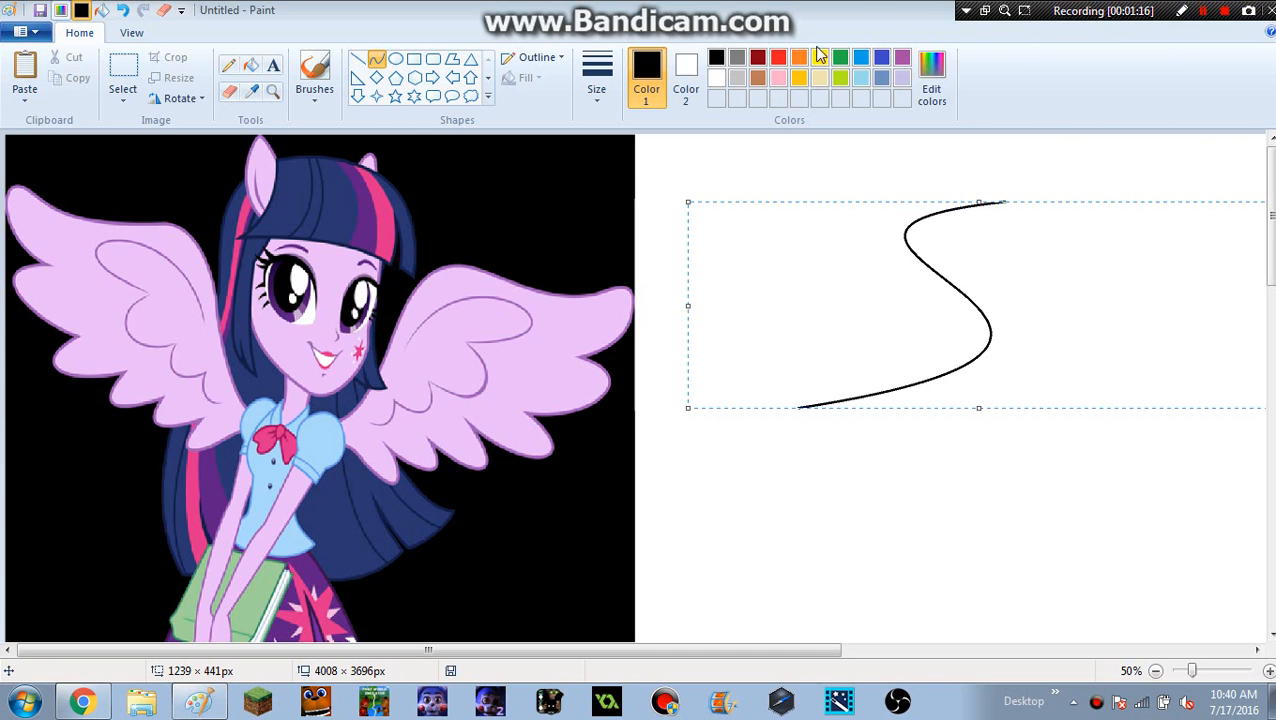
left_click(122, 10)
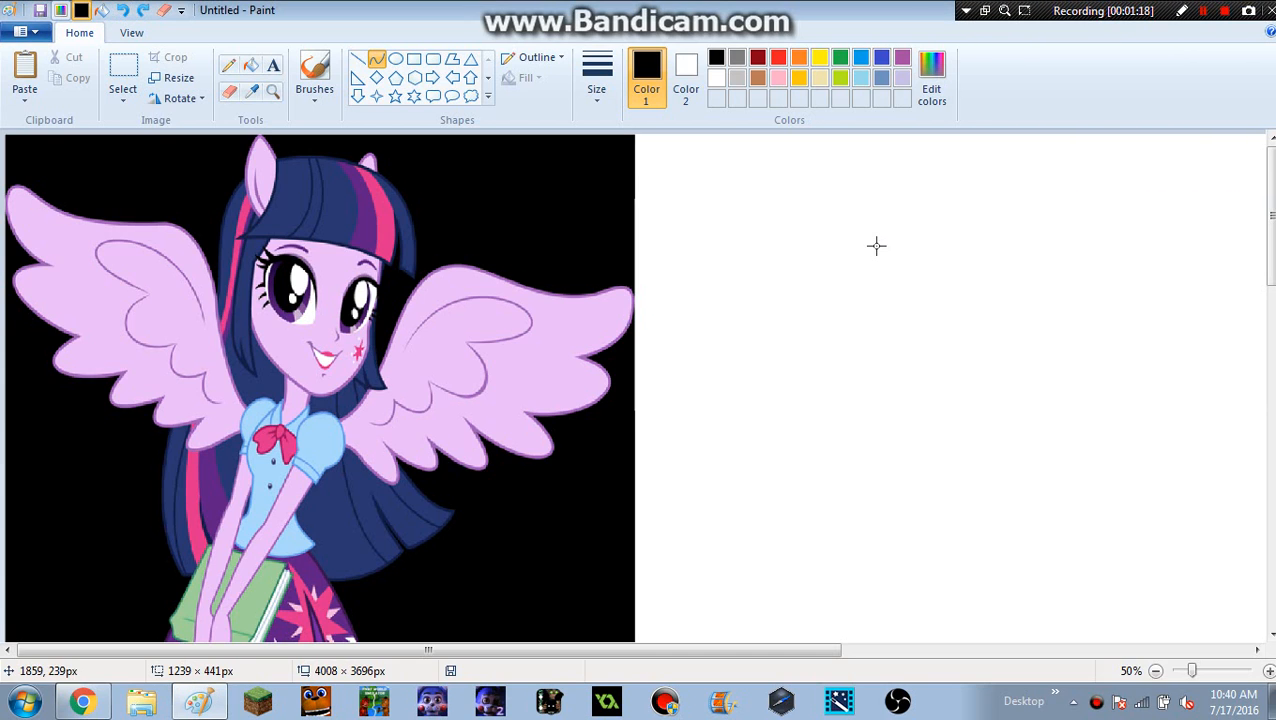
left_click_drag(876, 245, 813, 366)
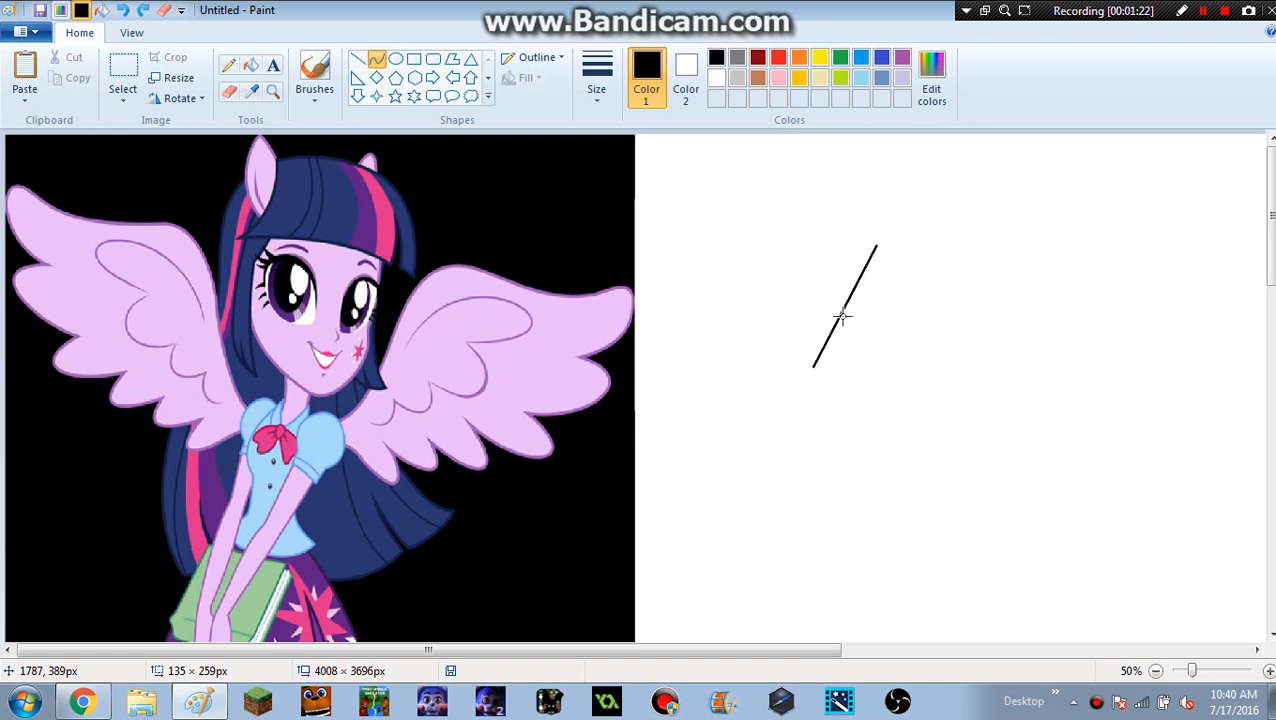
left_click_drag(842, 308, 745, 316)
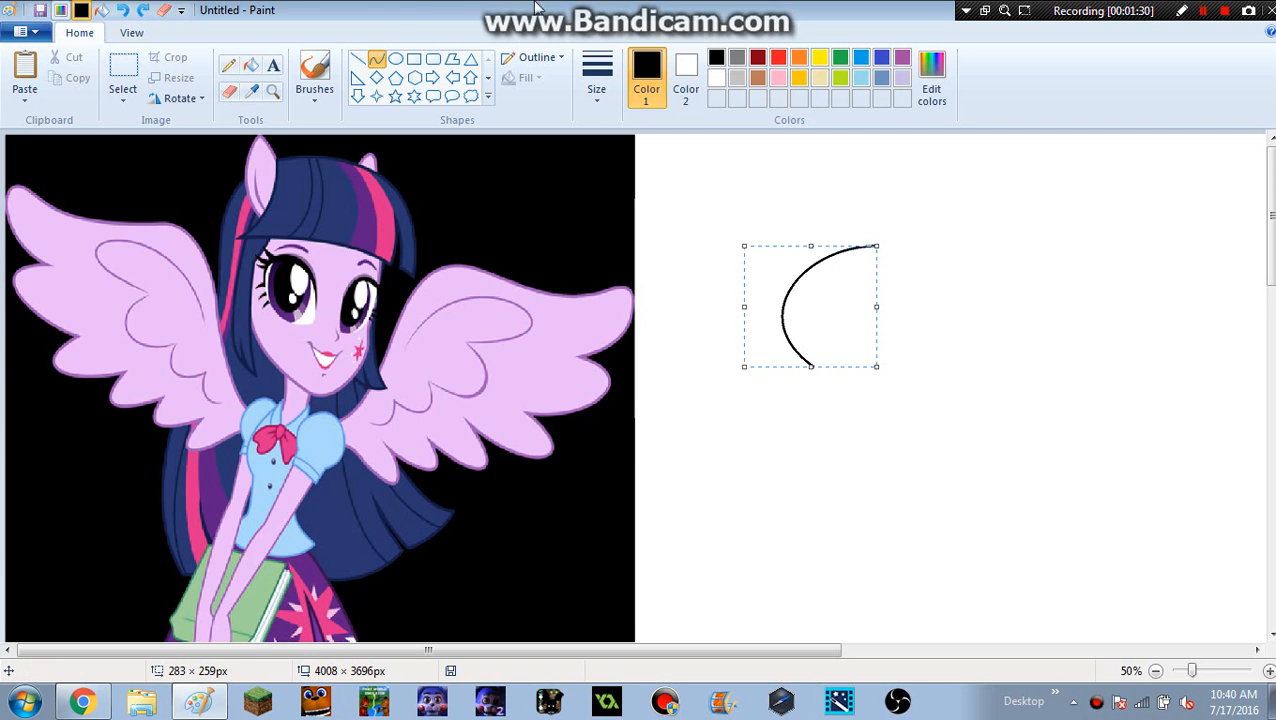
left_click(122, 9)
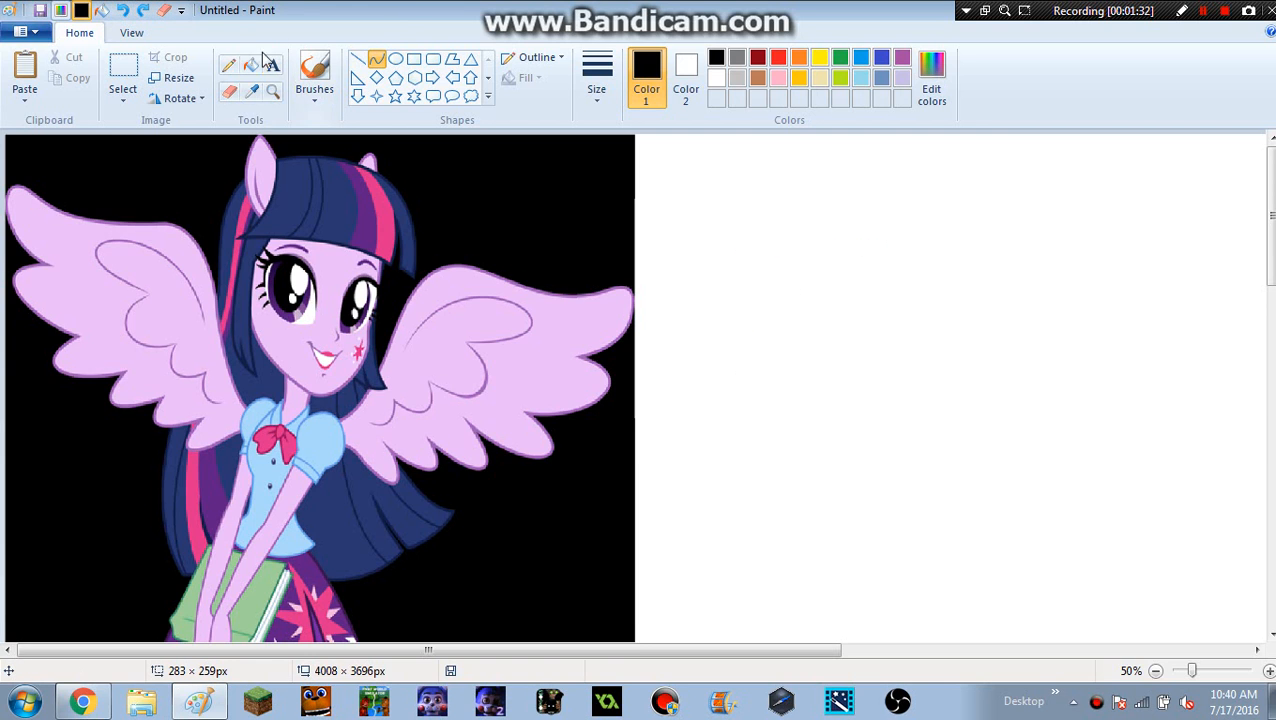
Set the primary drawing colour to gold.
scroll(851, 372, "up", 1)
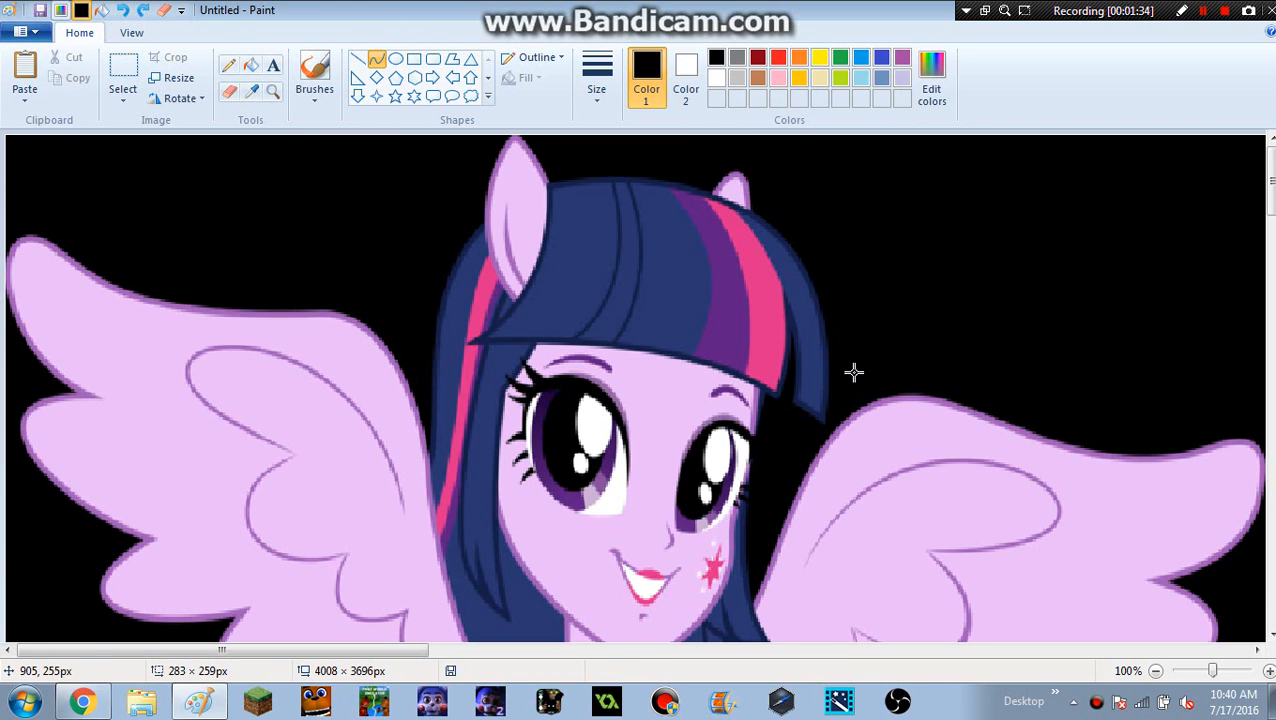
scroll(1000, 253, "down", 4)
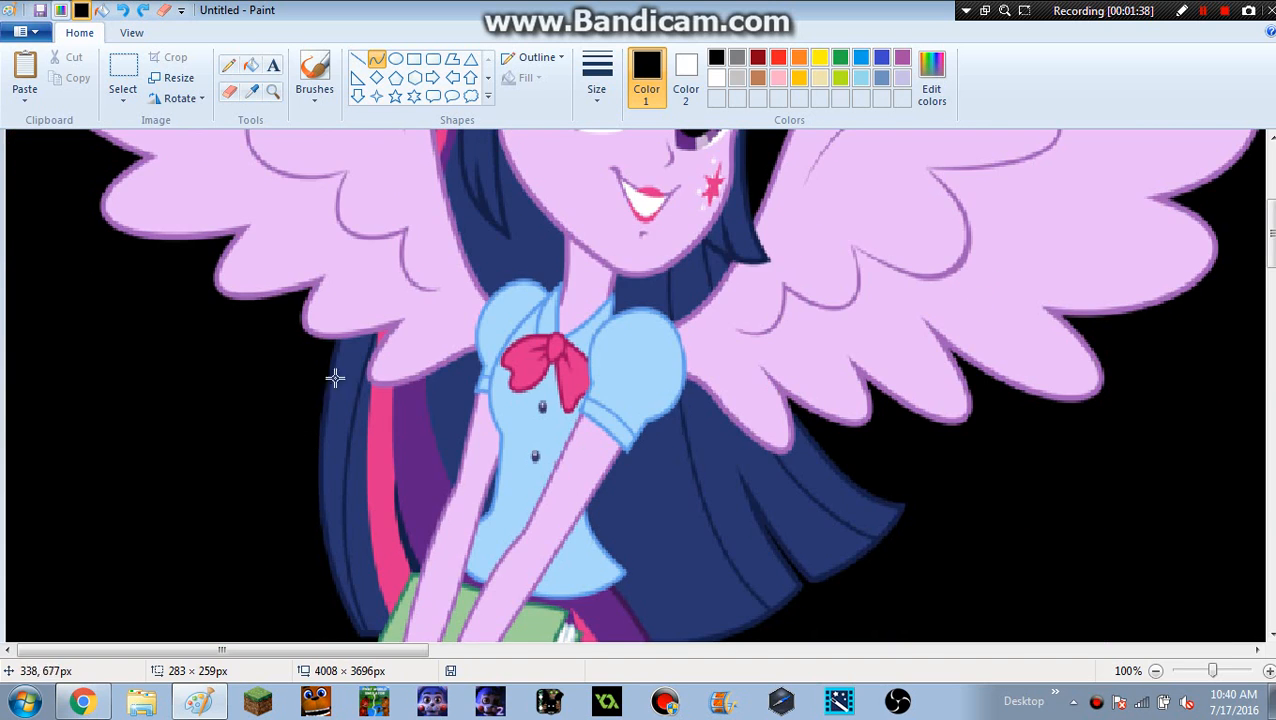
left_click(800, 79)
left_click(931, 75)
left_click(646, 276)
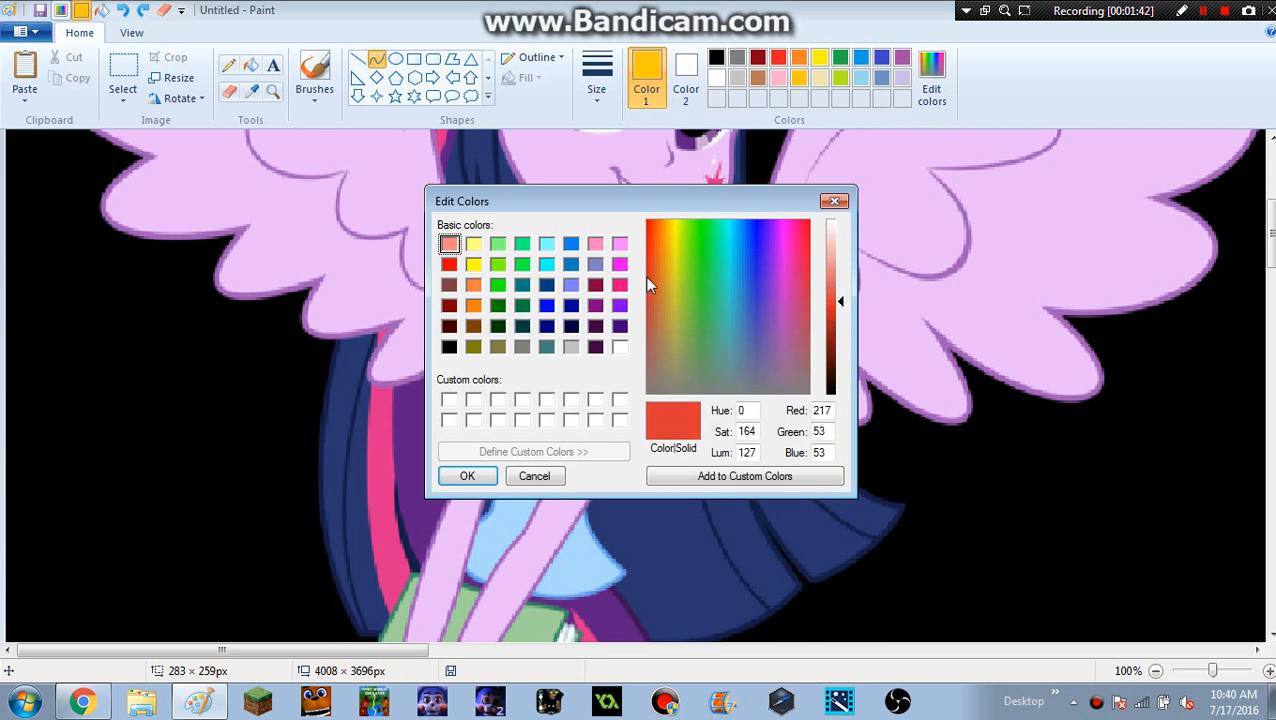
left_click_drag(645, 276, 742, 299)
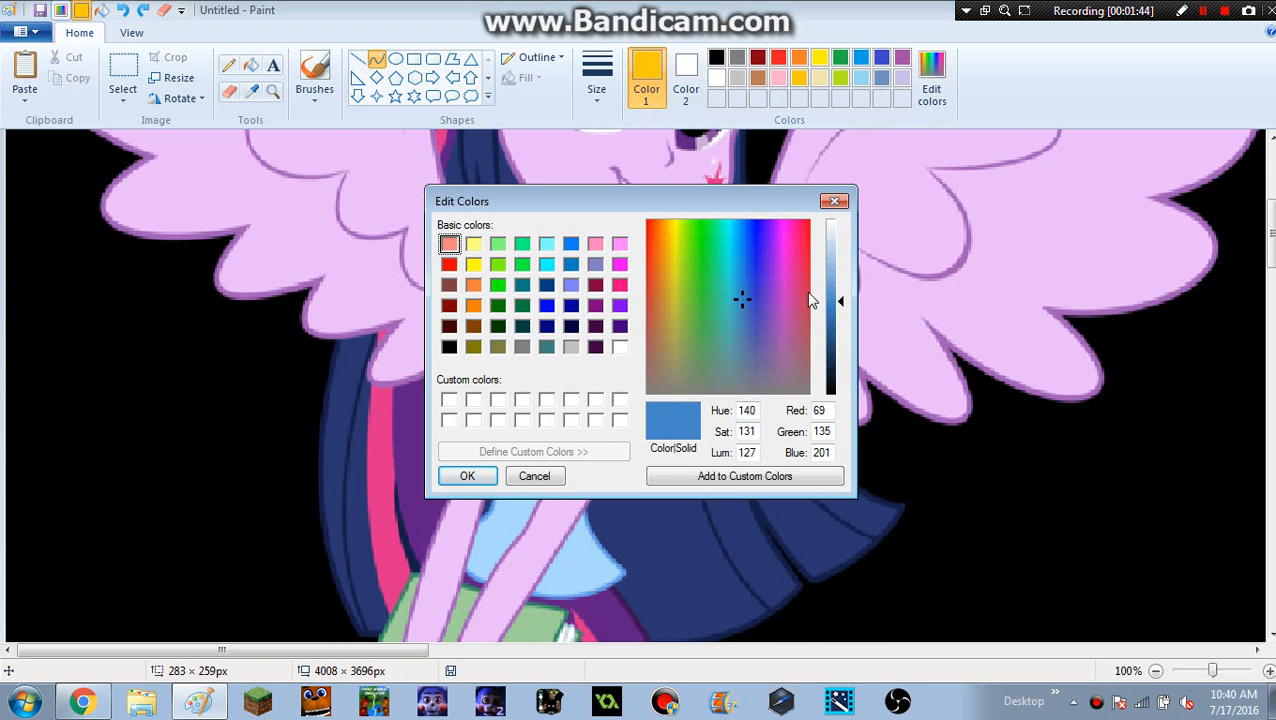
left_click_drag(841, 296, 684, 332)
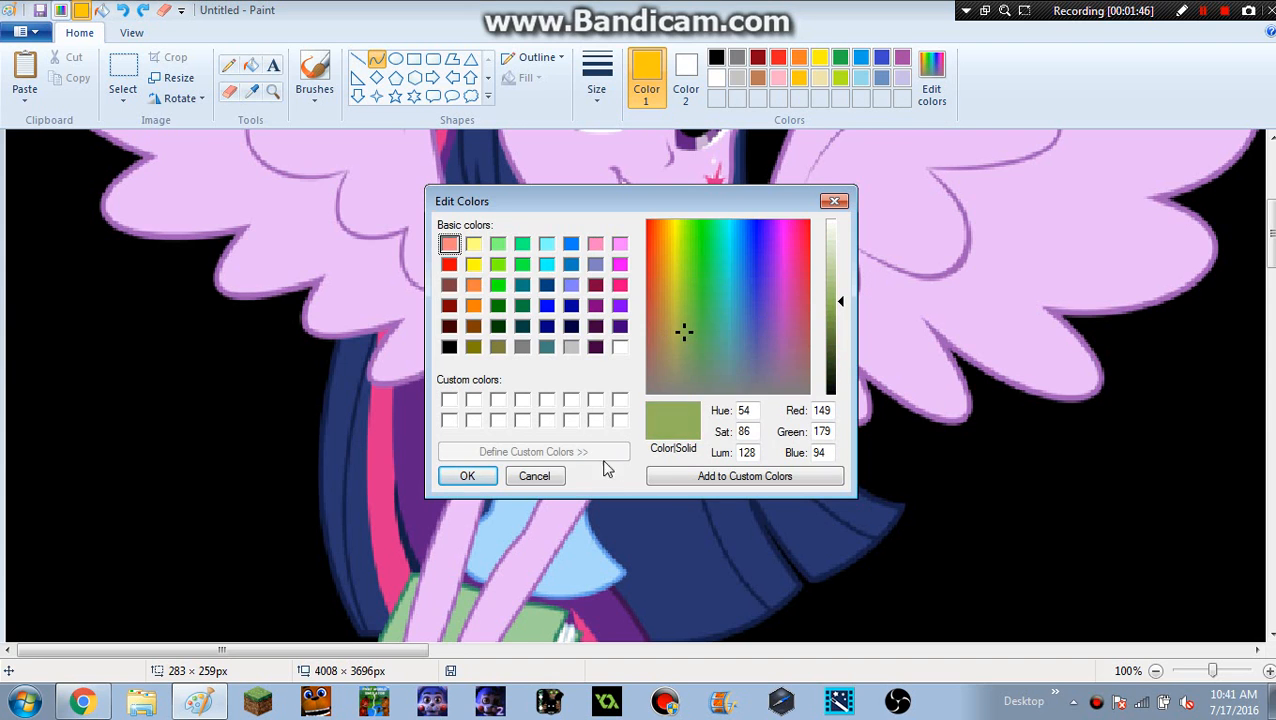
left_click(560, 477)
Set the line to the thickest width and trace the right edge of the face from the bangs down to the cheek.
scroll(584, 632, "up", 1)
scroll(395, 589, "up", 2)
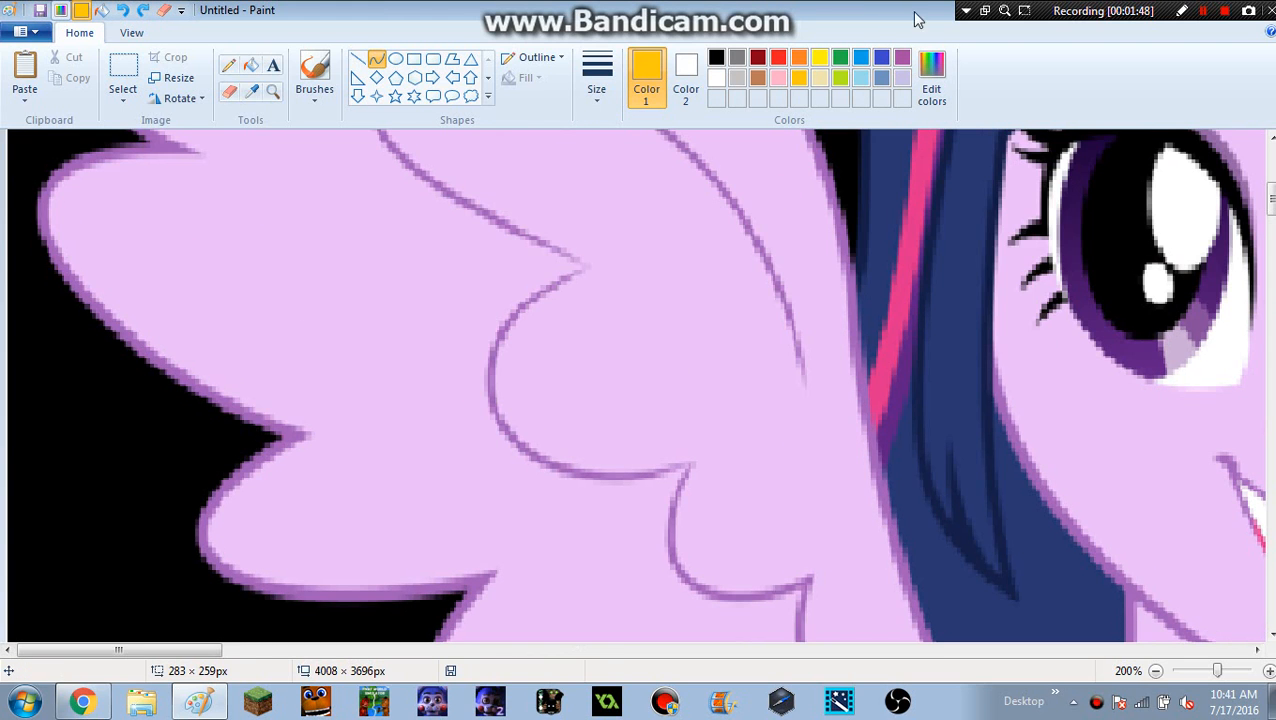
left_click_drag(210, 650, 355, 653)
scroll(599, 253, "up", 3)
left_click(593, 98)
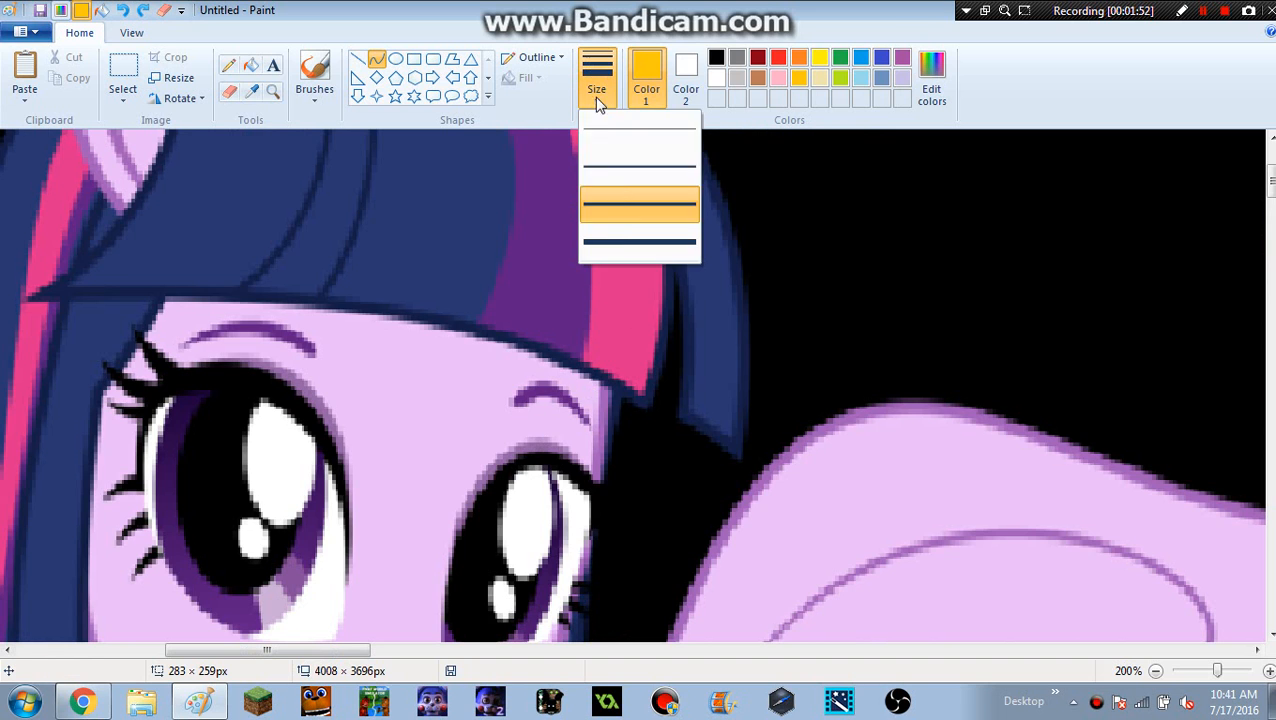
left_click(615, 252)
mouse_move(606, 382)
left_mouse_down()
mouse_move(601, 412)
mouse_move(554, 445)
mouse_move(566, 522)
mouse_move(552, 515)
left_mouse_up()
scroll(590, 588, "down", 3)
left_click_drag(572, 452, 549, 314)
left_click(473, 475)
Trace the right side of the jaw from the end of the cheek line to the chin with a gold curve about 105 × 89 px.
scroll(473, 475, "up", 1)
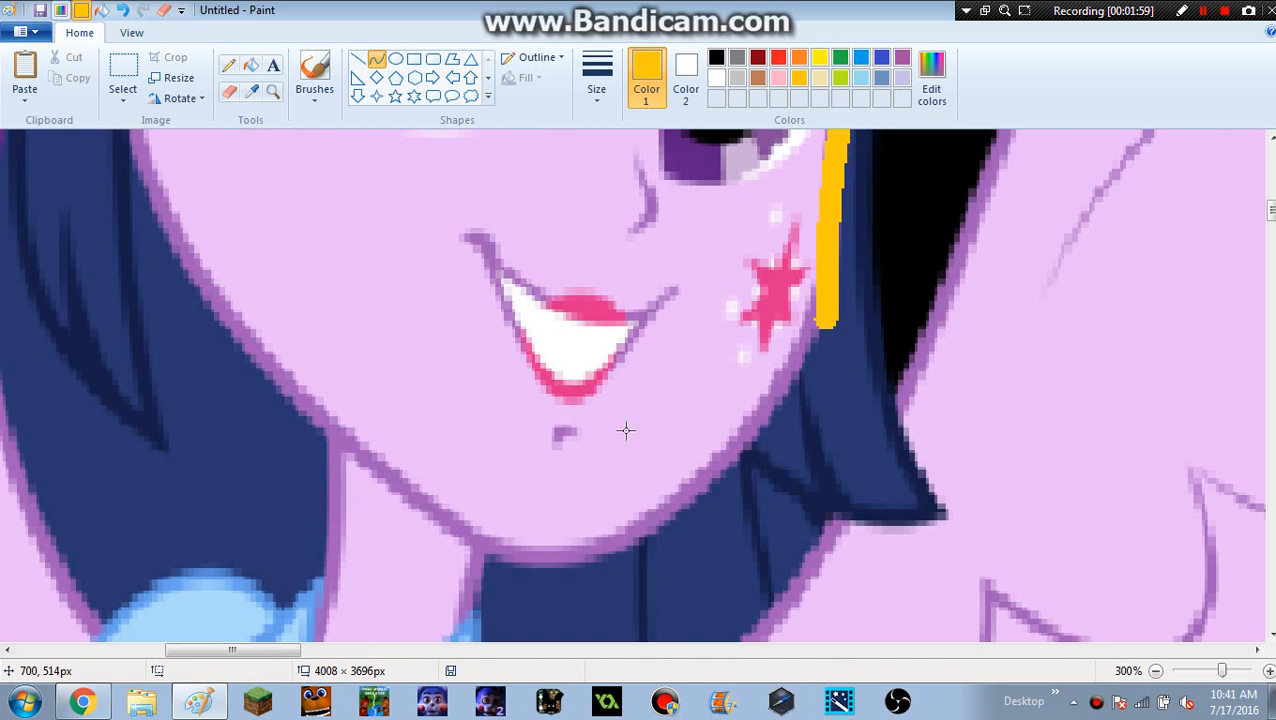
scroll(830, 296, "up", 3)
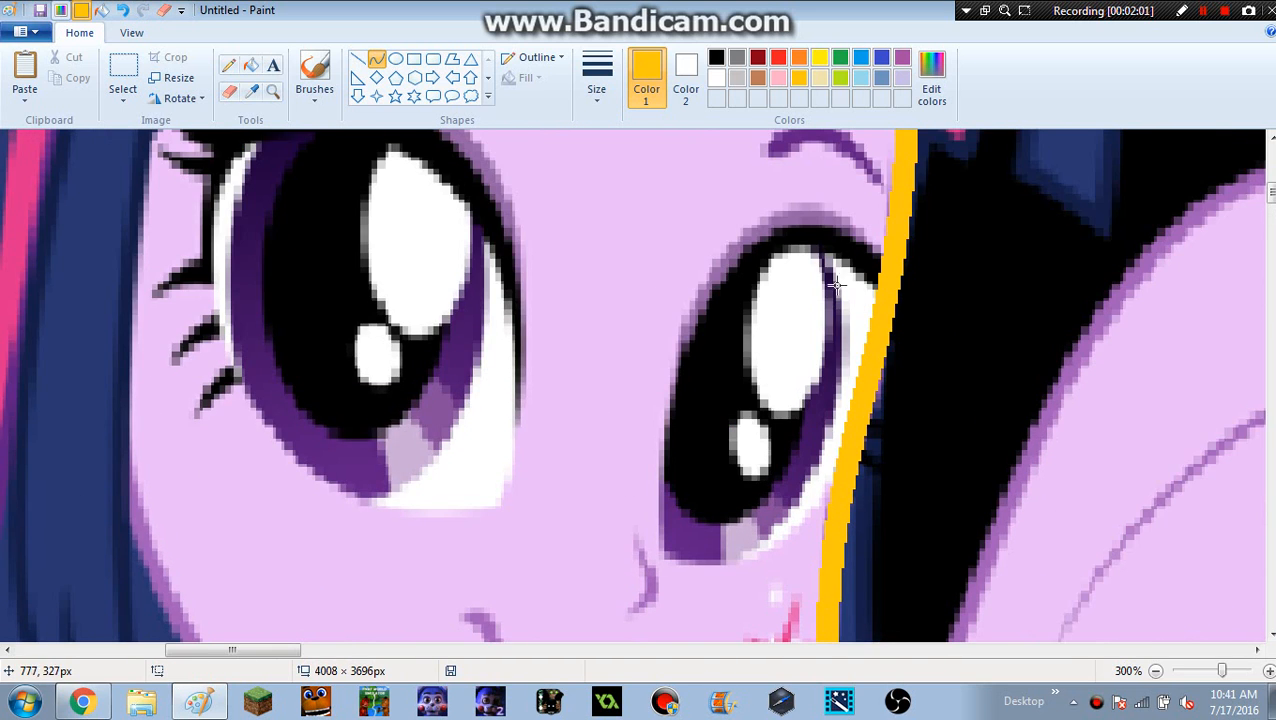
scroll(858, 277, "down", 3)
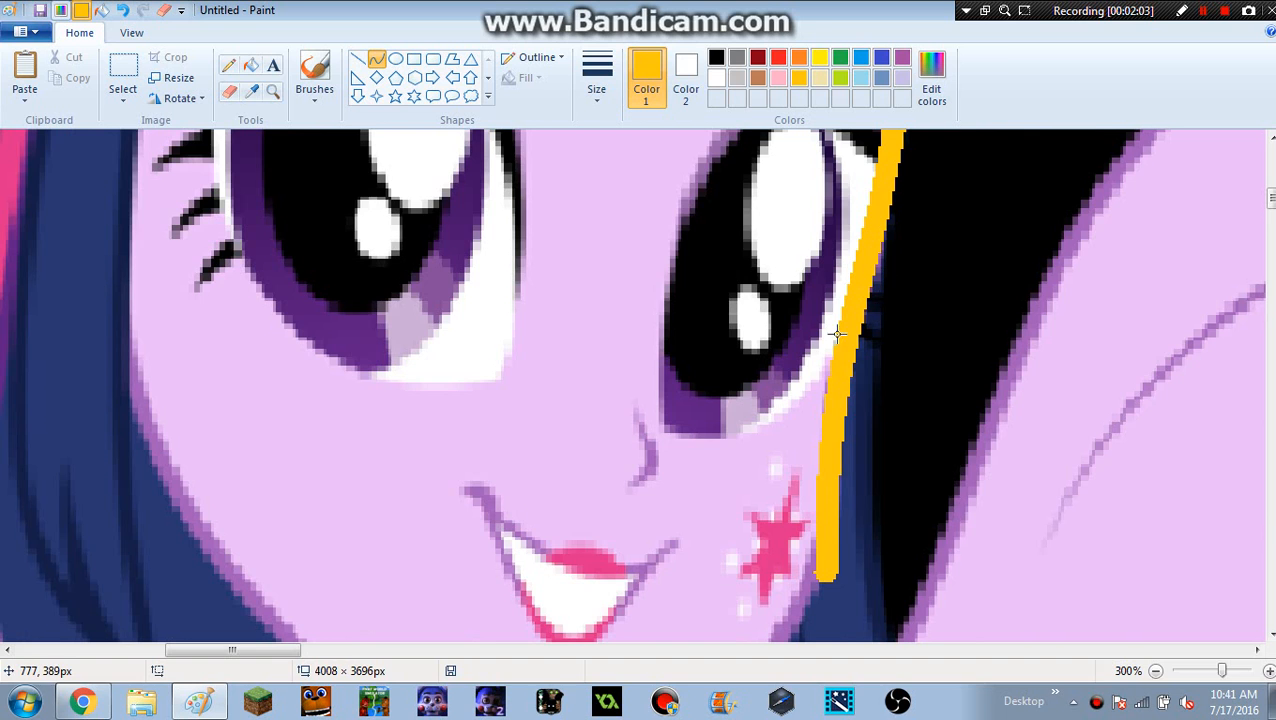
scroll(838, 335, "down", 3)
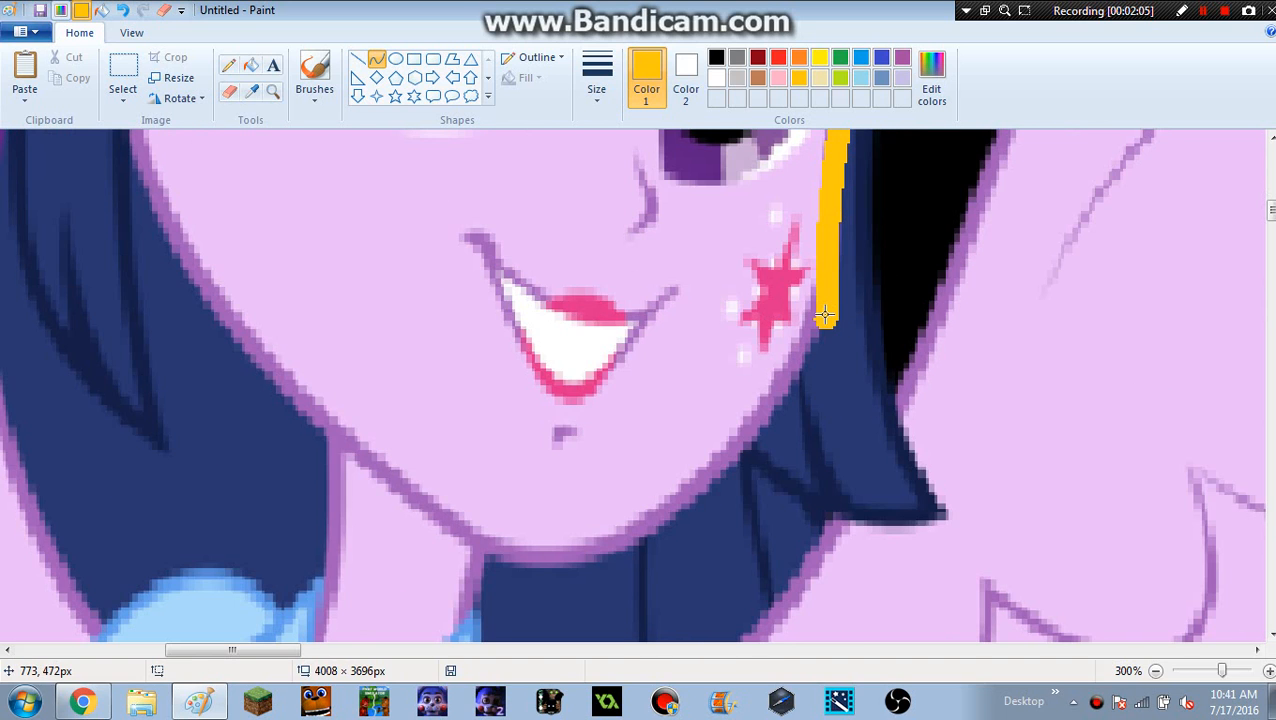
mouse_move(825, 315)
left_mouse_down()
mouse_move(598, 588)
mouse_move(536, 568)
left_mouse_up()
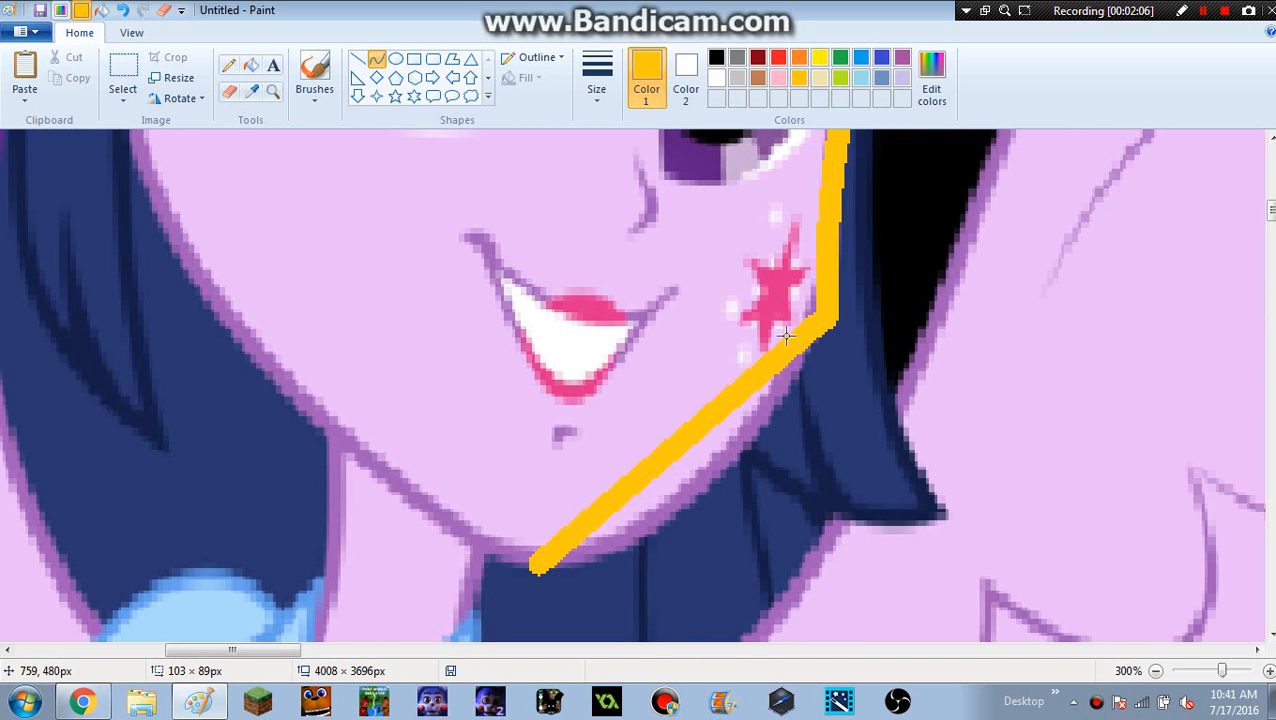
left_click_drag(815, 333, 831, 373)
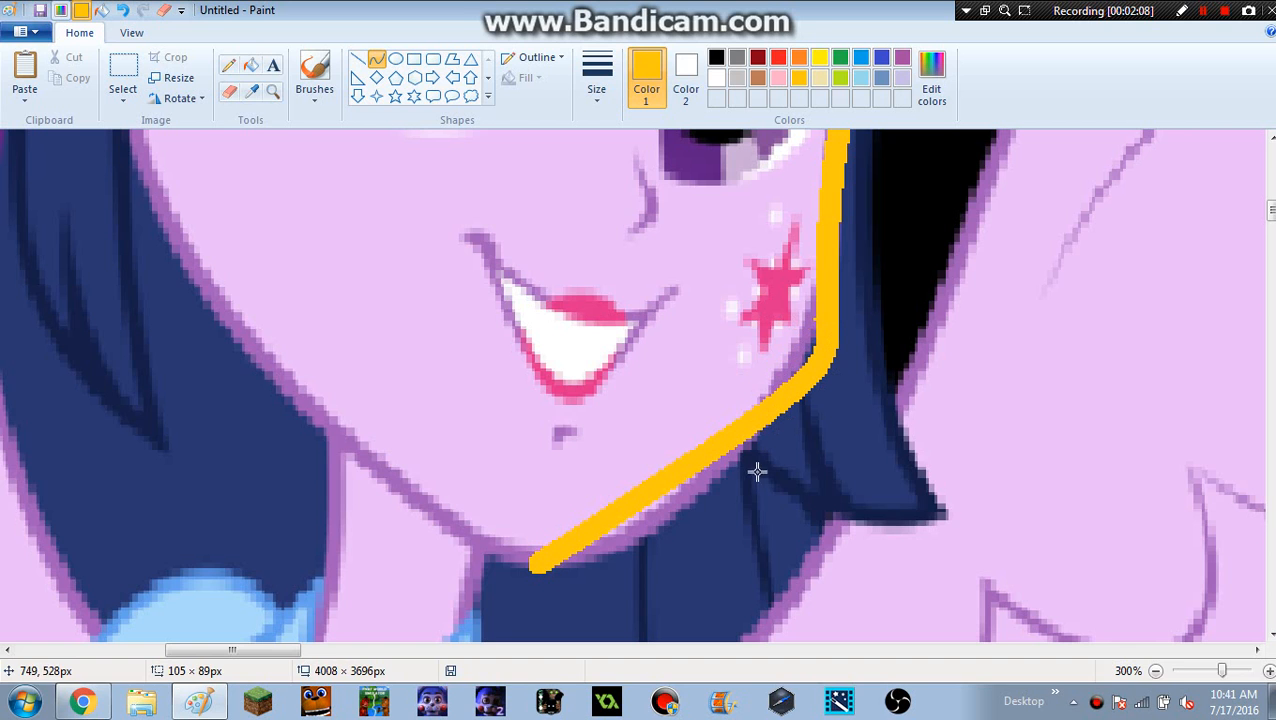
left_click_drag(715, 478, 704, 528)
Trace the left cheek and jaw down to the chin with a gold curve about 150 × 156 px, closing the lower face outline.
scroll(3, 422, "up", 3)
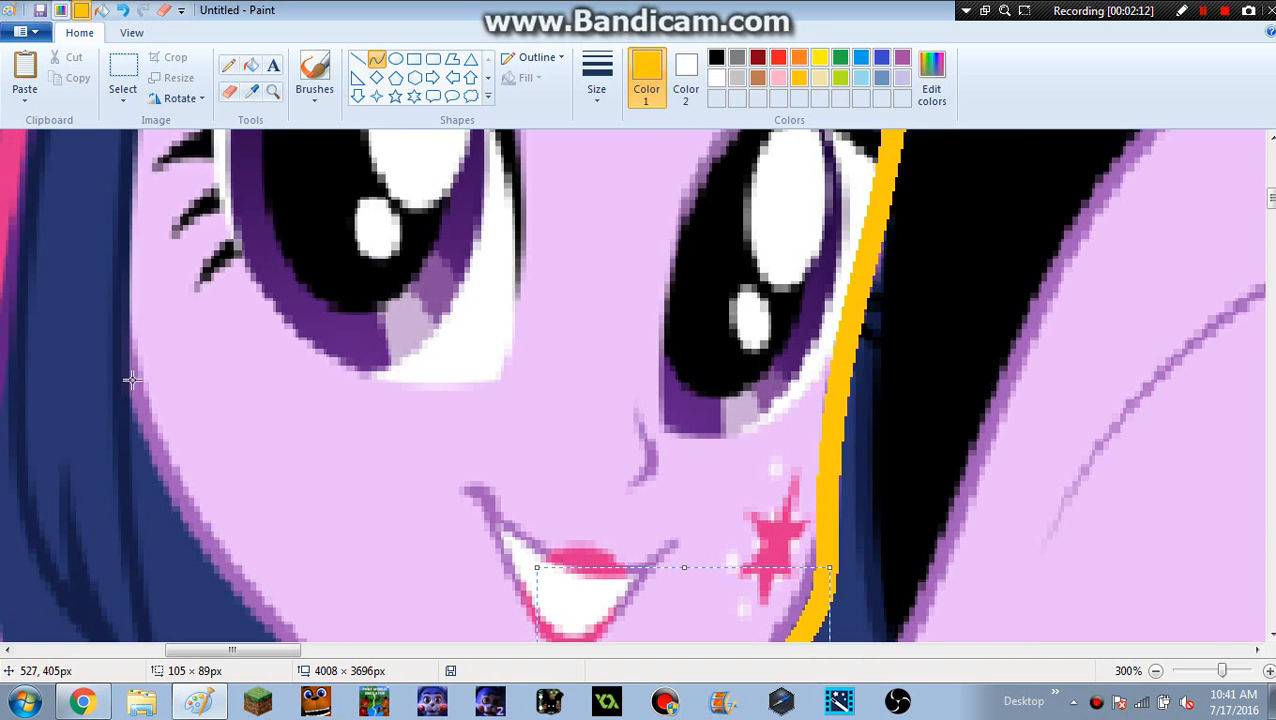
left_click_drag(121, 378, 342, 566)
scroll(384, 641, "down", 3)
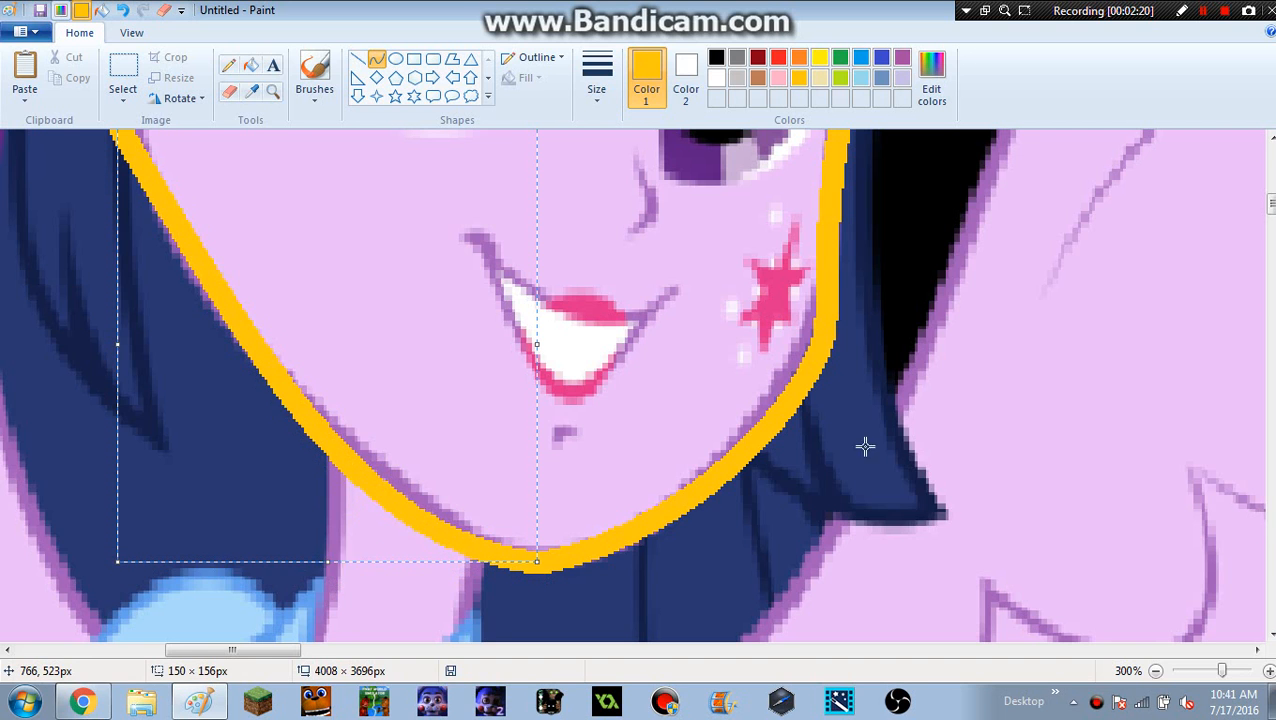
Set the primary drawing colour to purple and trace the lower edge of the bangs with a curve about 341 × 63 px.
scroll(893, 434, "up", 5)
left_click(902, 57)
scroll(339, 478, "up", 5)
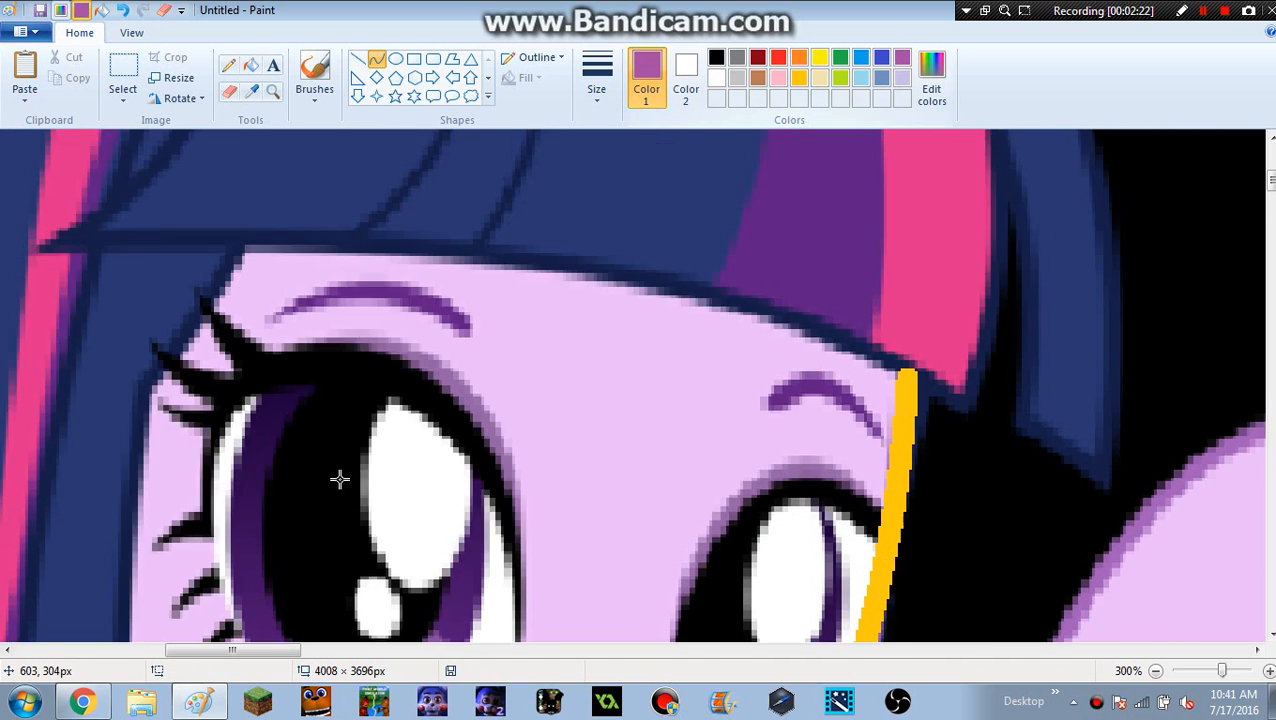
left_click_drag(20, 366, 984, 530)
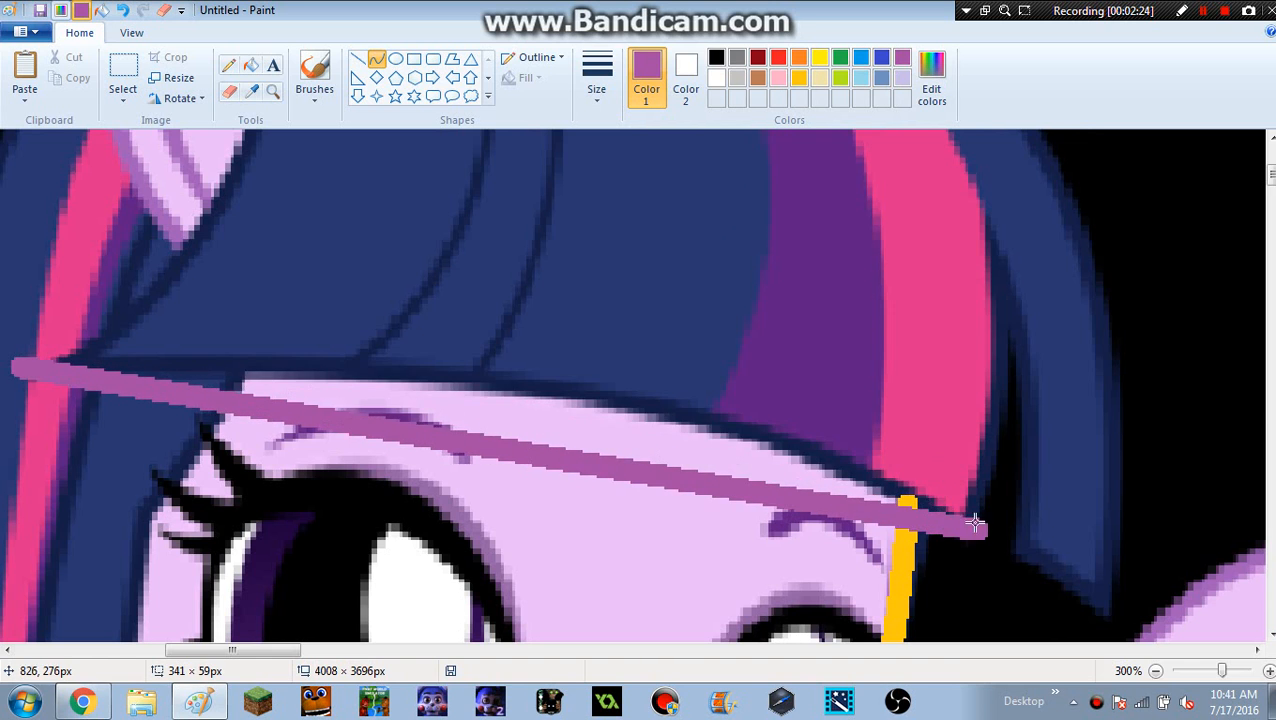
left_click_drag(470, 420, 740, 413)
left_click(740, 413)
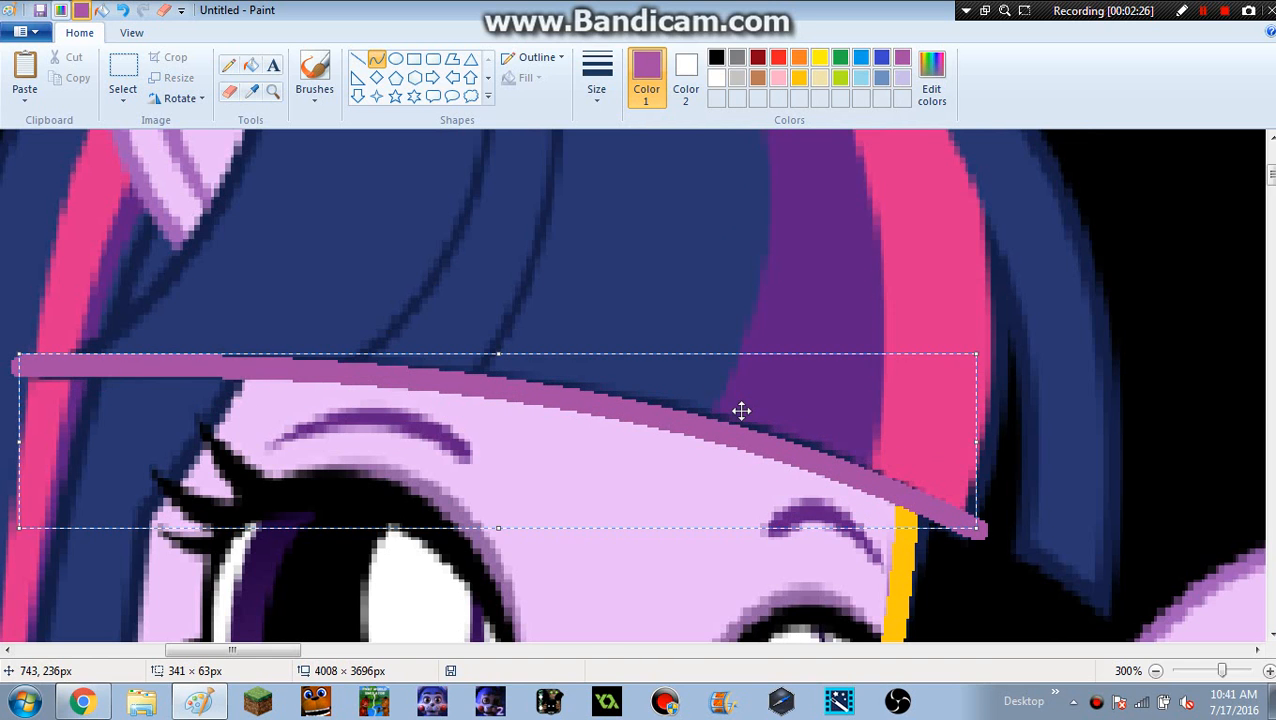
Trace the outer edge of the hair lock beside the right cheek down to its tip with a purple curve about 24 × 193 px.
scroll(726, 418, "down", 6)
scroll(263, 482, "down", 5)
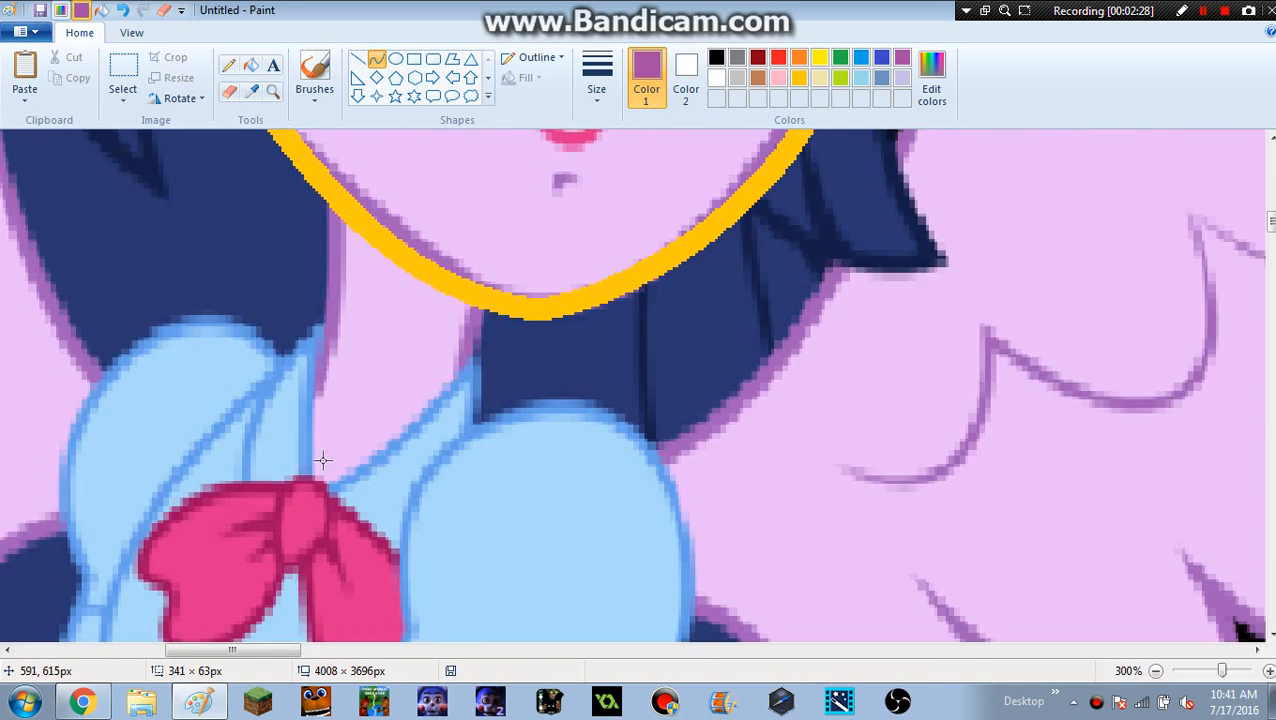
scroll(945, 332, "up", 9)
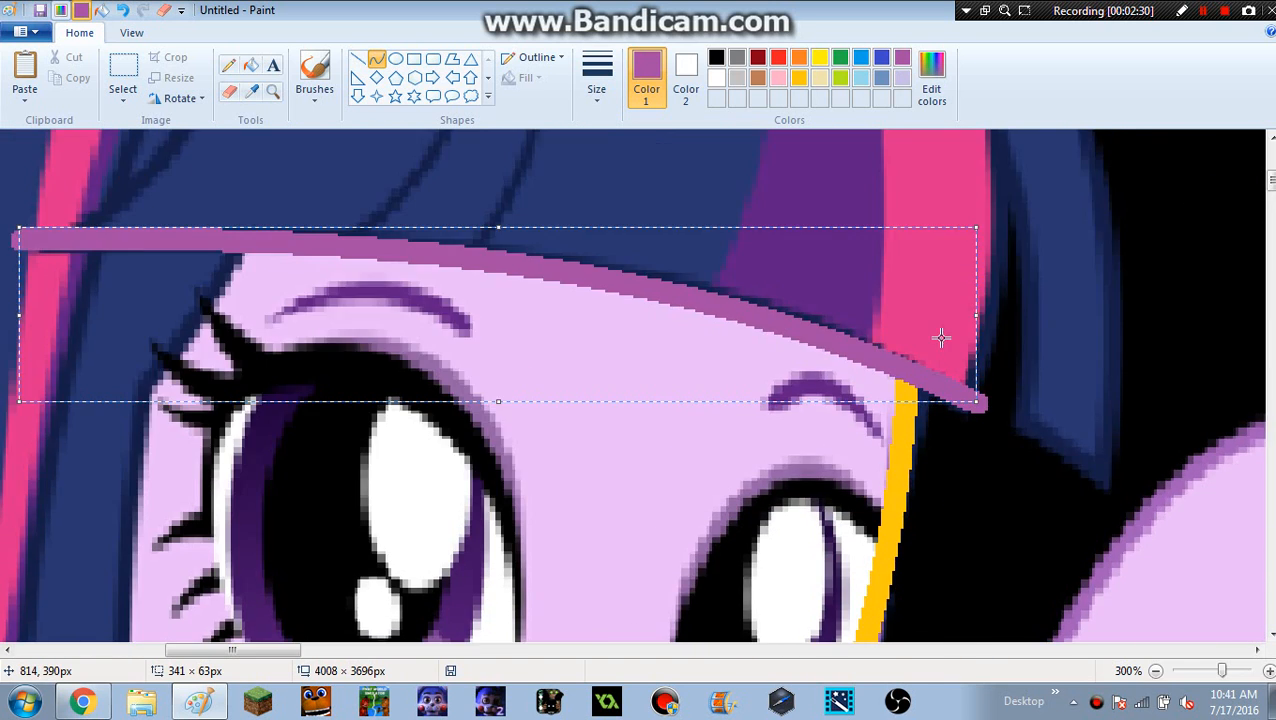
scroll(935, 336, "down", 4)
left_click_drag(871, 231, 934, 515)
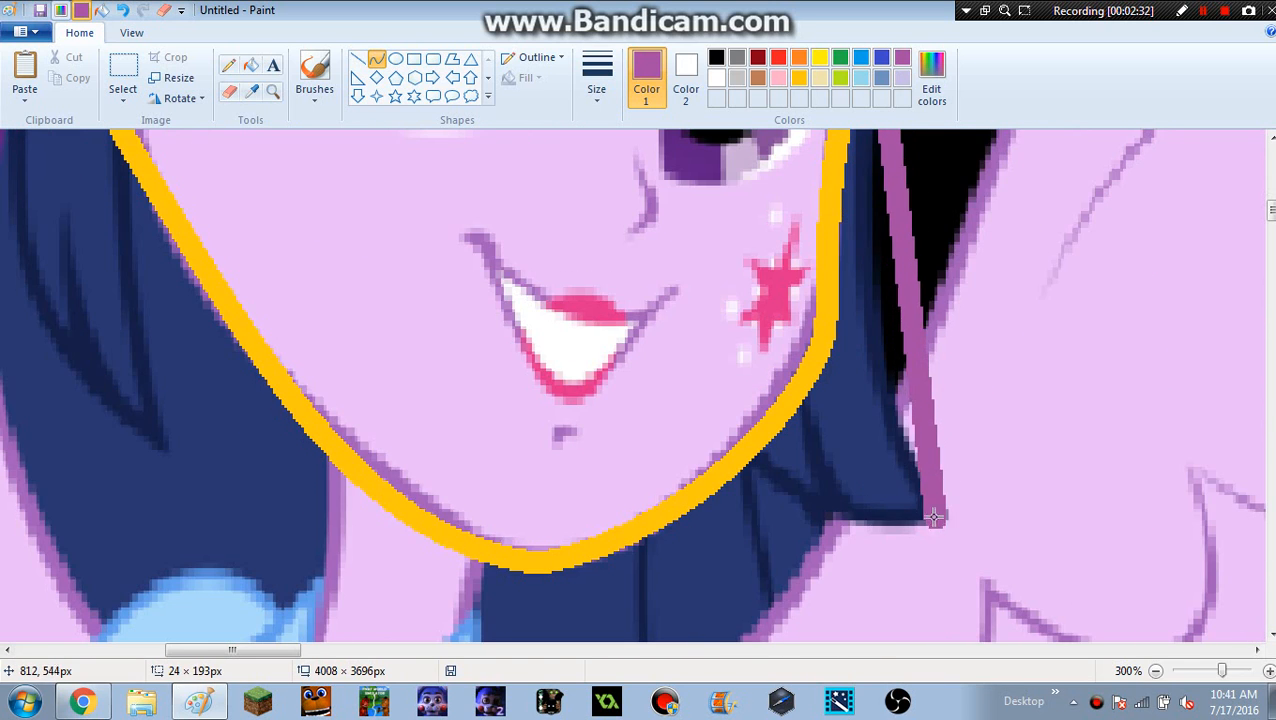
left_click_drag(884, 345, 853, 347)
left_click(849, 372)
Trace the bottom edge of that hair lock from the jaw to its tip with a purple curve.
left_click_drag(757, 455, 935, 516)
left_click_drag(826, 490, 796, 523)
left_click(796, 523)
left_click_drag(810, 402, 850, 509)
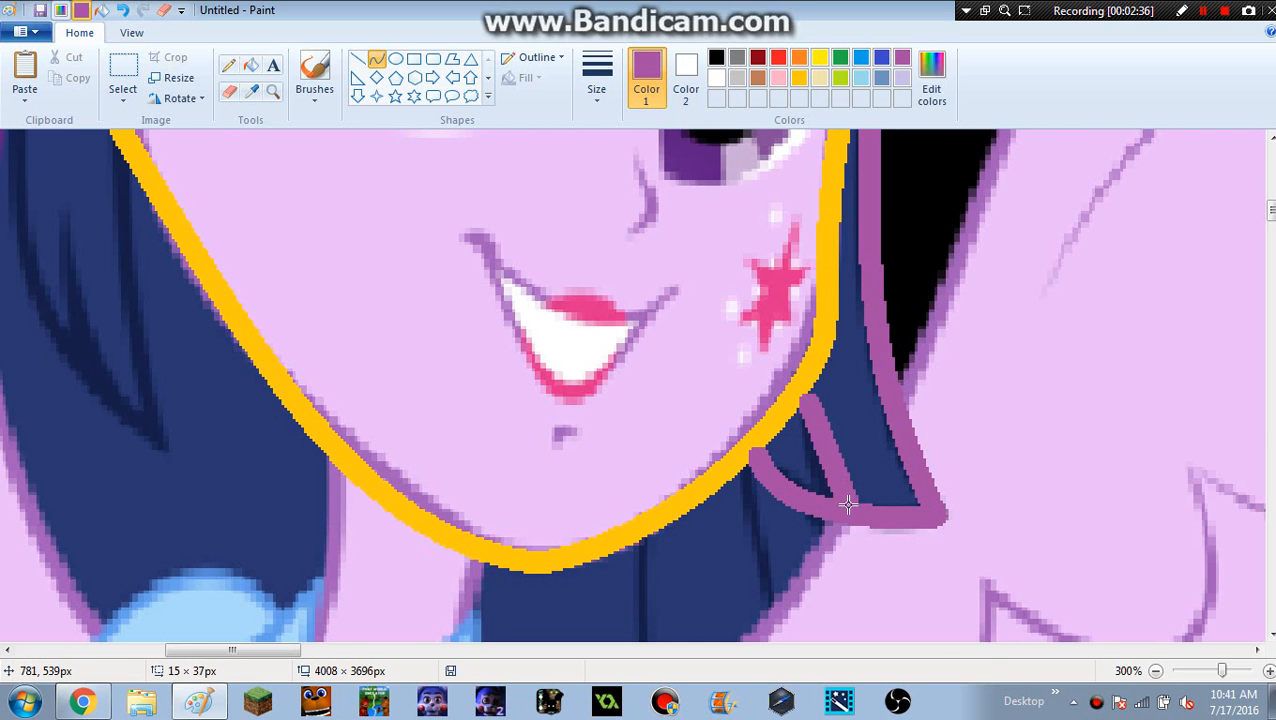
left_click(824, 472)
left_click(623, 525)
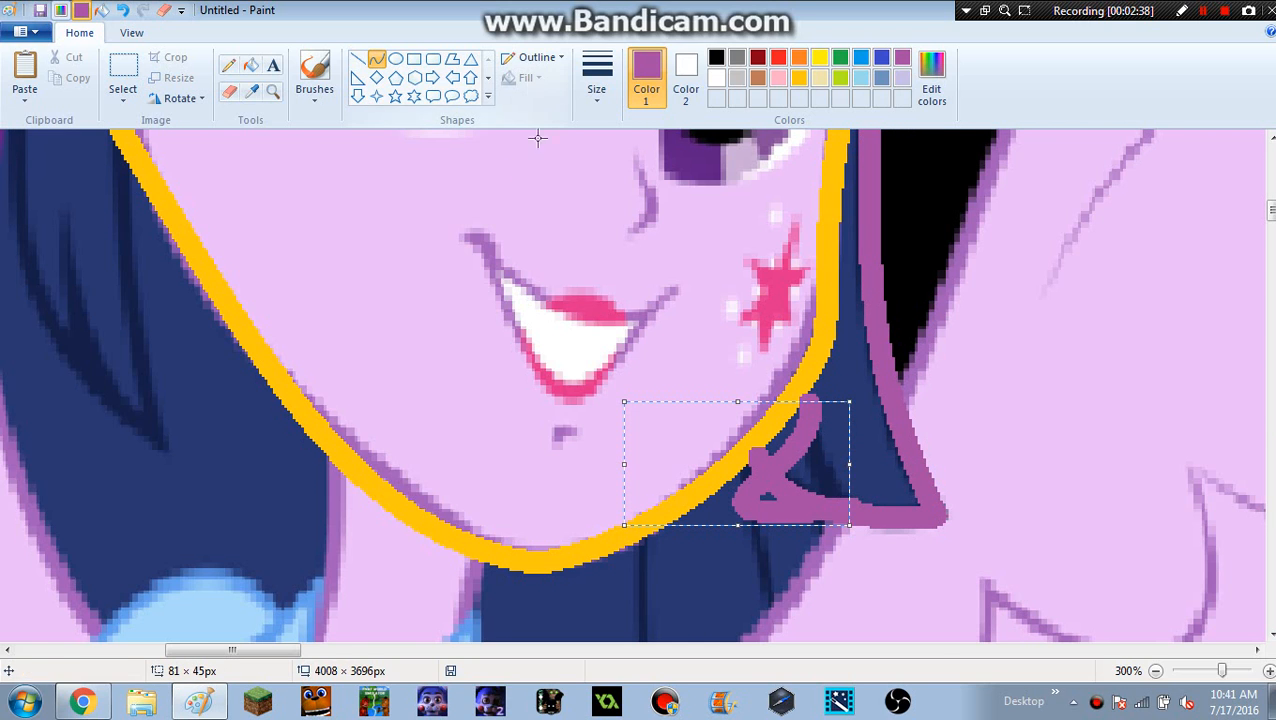
left_click(123, 10)
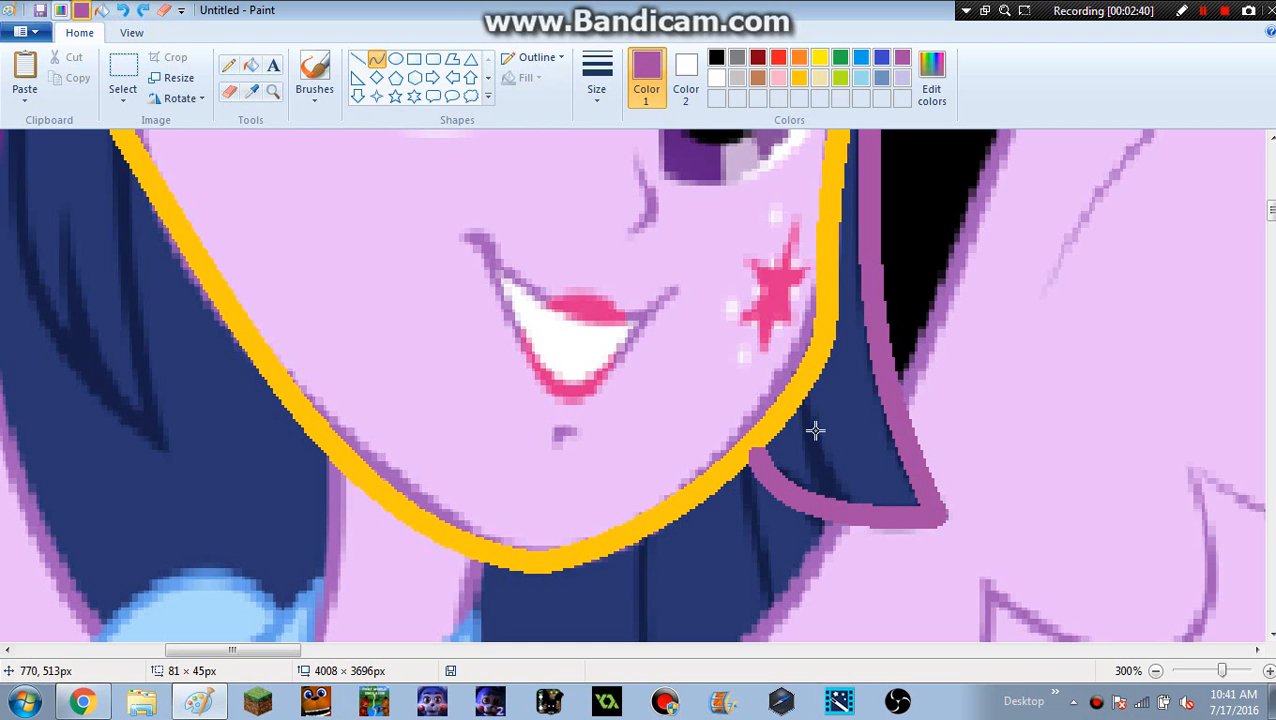
Trace the short inner strand from the jaw to the lock's bottom edge with a purple curve.
left_click_drag(803, 413, 838, 500)
left_click(817, 481)
left_click(869, 464)
Set the primary colour to gold and trace the wing edge below the hair lock down to the sleeve, about 64 × 69 px.
scroll(870, 416, "down", 3)
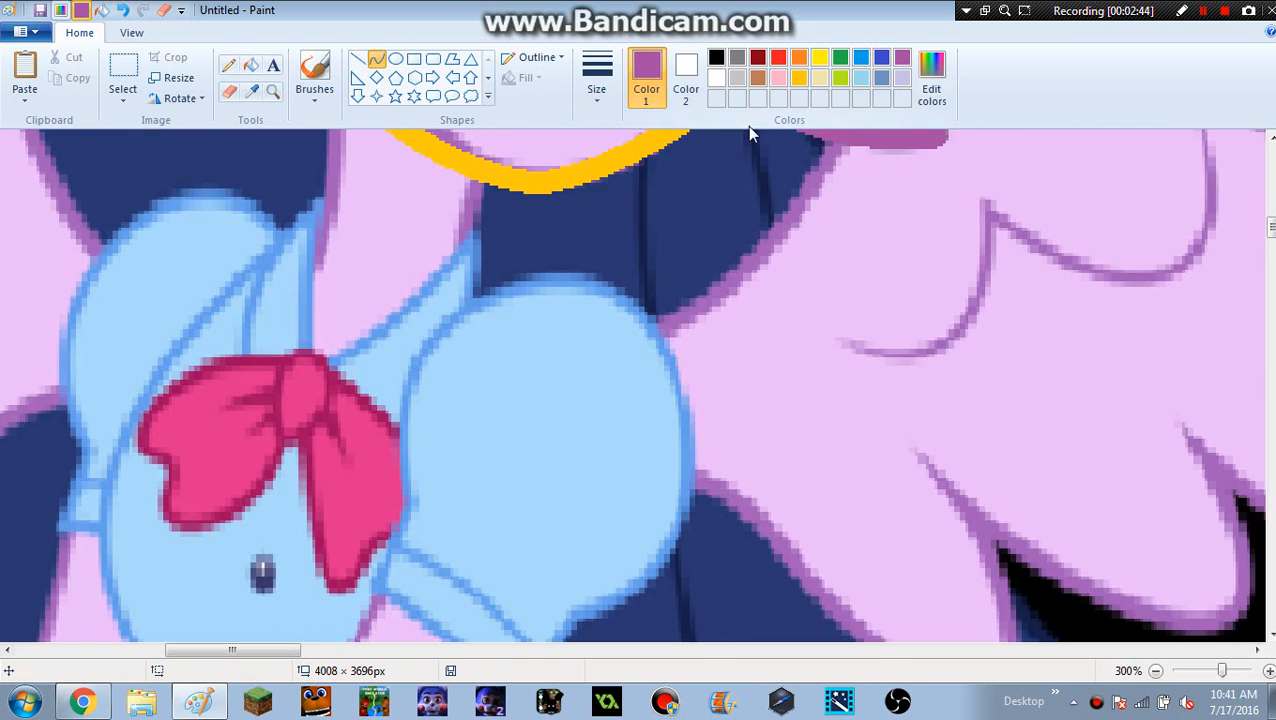
scroll(843, 97, "up", 5)
left_click(798, 80)
scroll(789, 478, "down", 3)
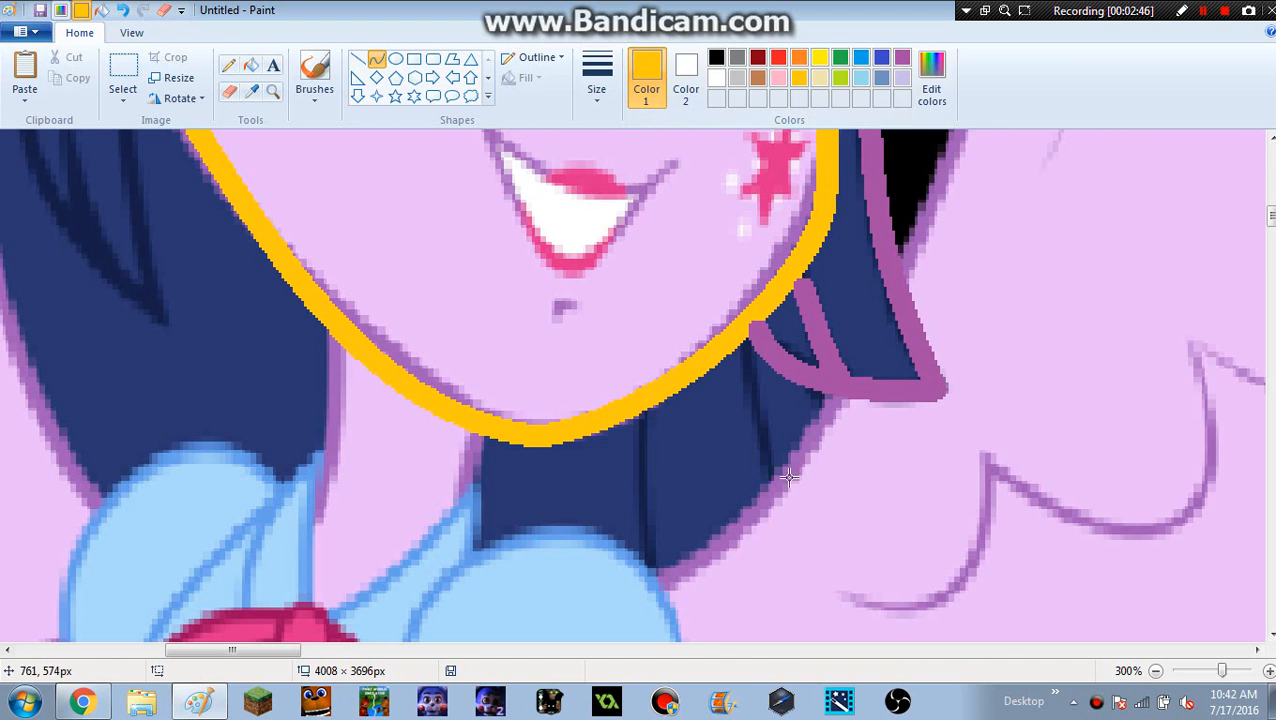
mouse_move(843, 387)
left_mouse_down()
mouse_move(746, 513)
mouse_move(660, 588)
left_mouse_up()
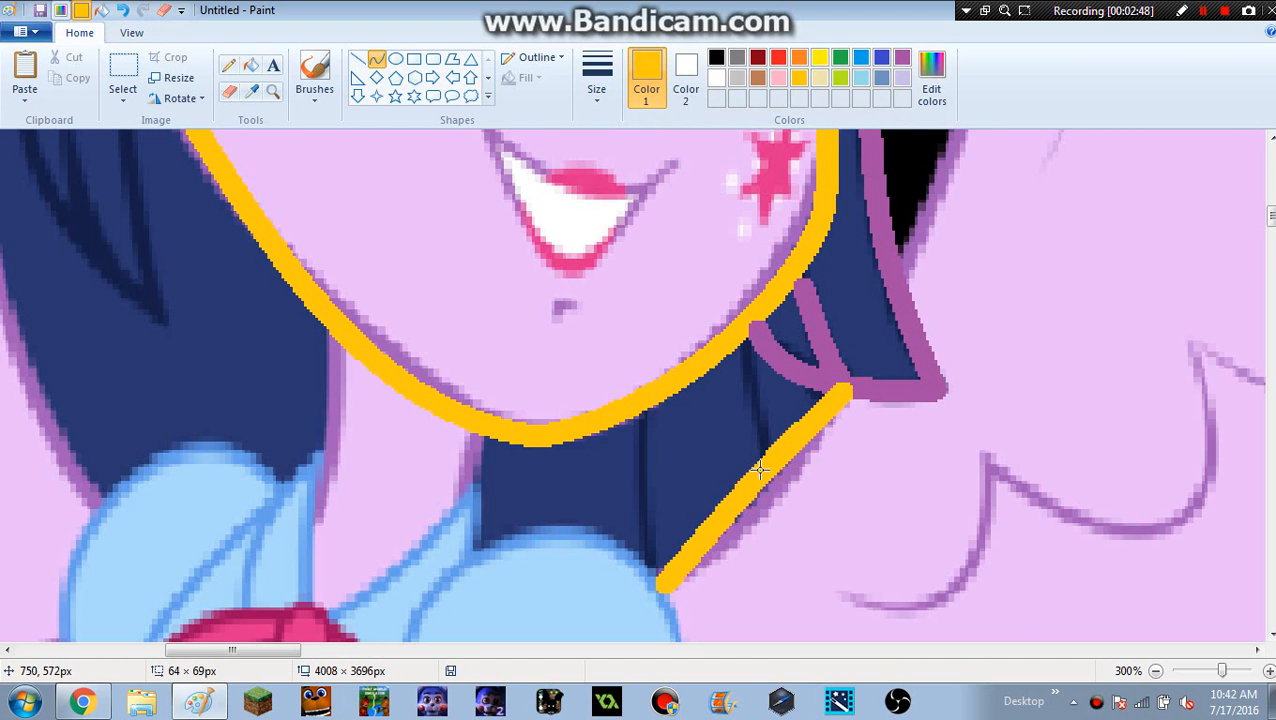
left_click_drag(752, 487, 779, 516)
left_click(779, 516)
Trace the wing edge above the hair lock, along the black gap, with a gold line about 57 × 151 px.
left_click_drag(906, 276, 1070, 234)
scroll(960, 186, "up", 3)
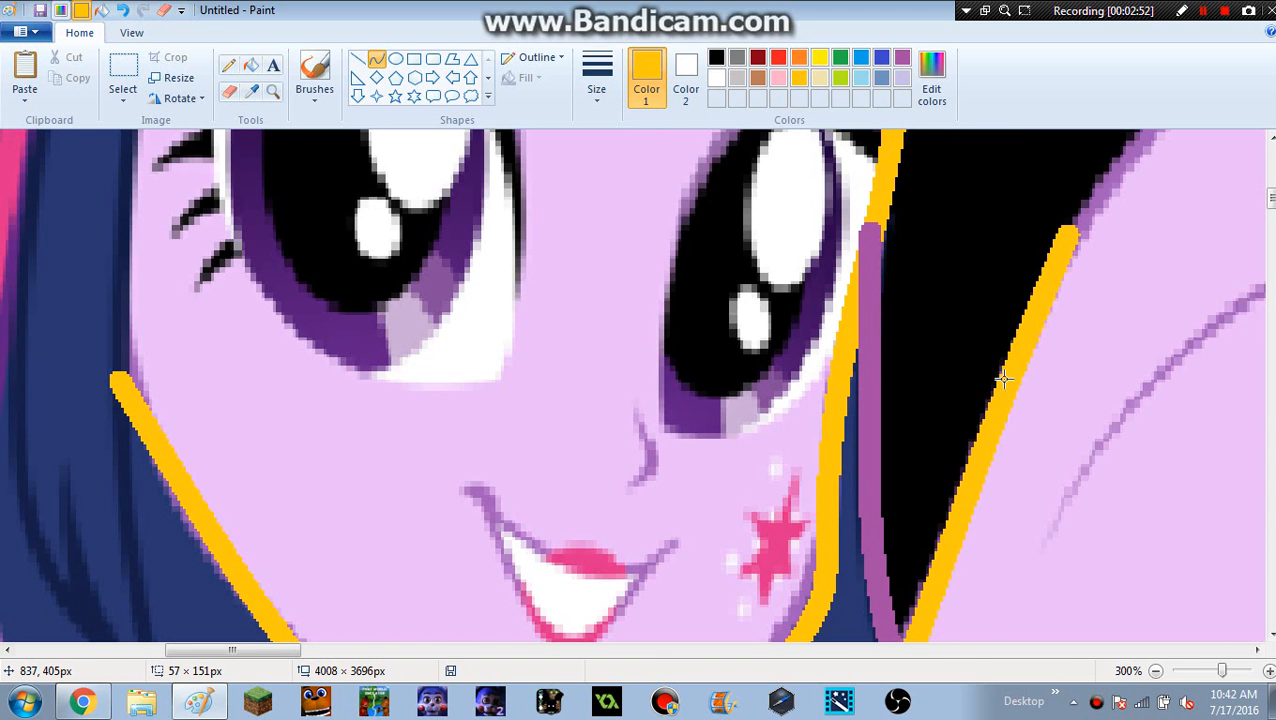
scroll(705, 355, "down", 5)
scroll(706, 351, "up", 1)
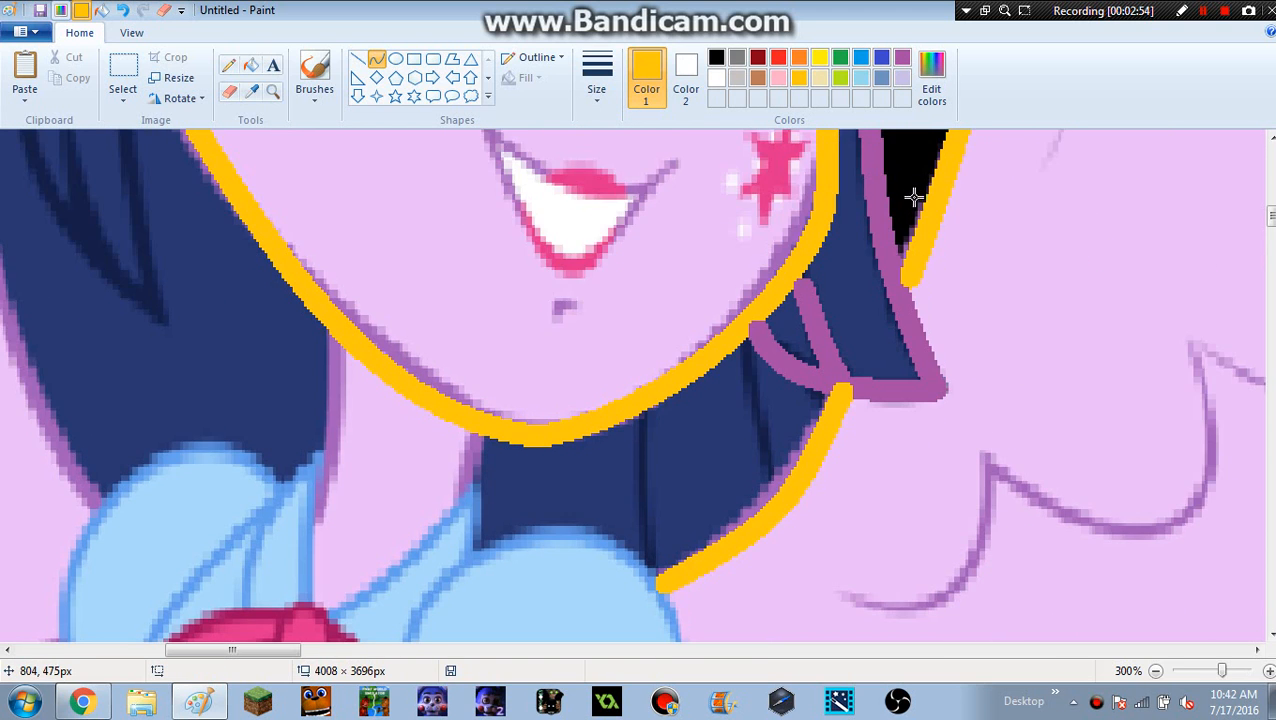
Set the colour to purple and cover the gold line ends on the hair lock with strokes about 37 × 10 and 14 × 47 px.
scroll(914, 197, "up", 1)
left_click(900, 60)
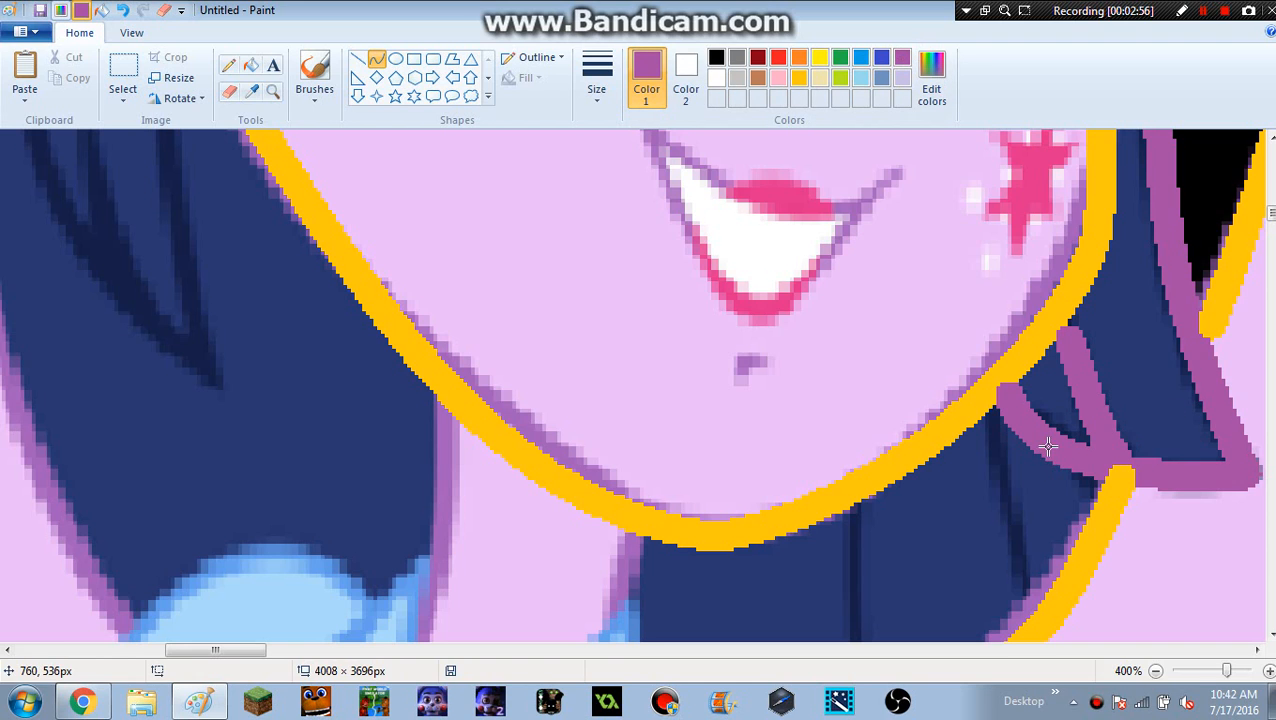
mouse_move(1047, 447)
left_mouse_down()
mouse_move(1119, 476)
mouse_move(1176, 461)
mouse_move(1176, 473)
left_mouse_up()
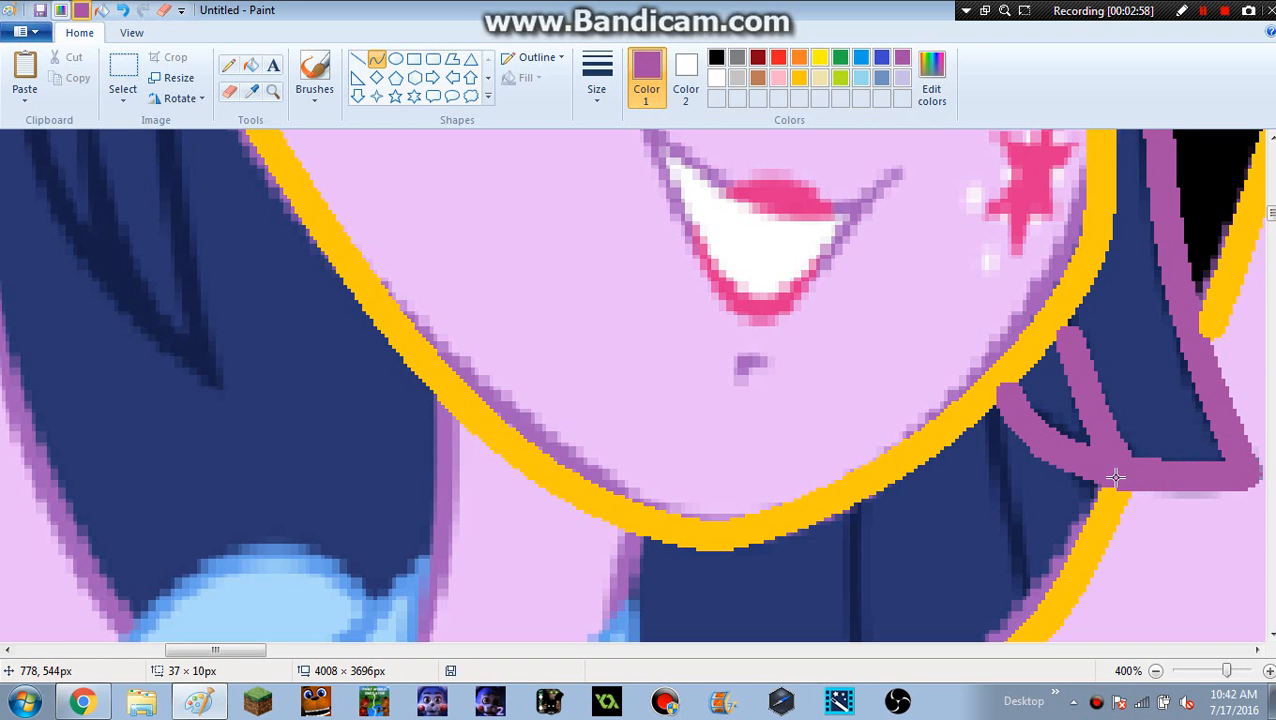
left_click_drag(1226, 413, 1174, 234)
left_click_drag(1197, 328, 1193, 352)
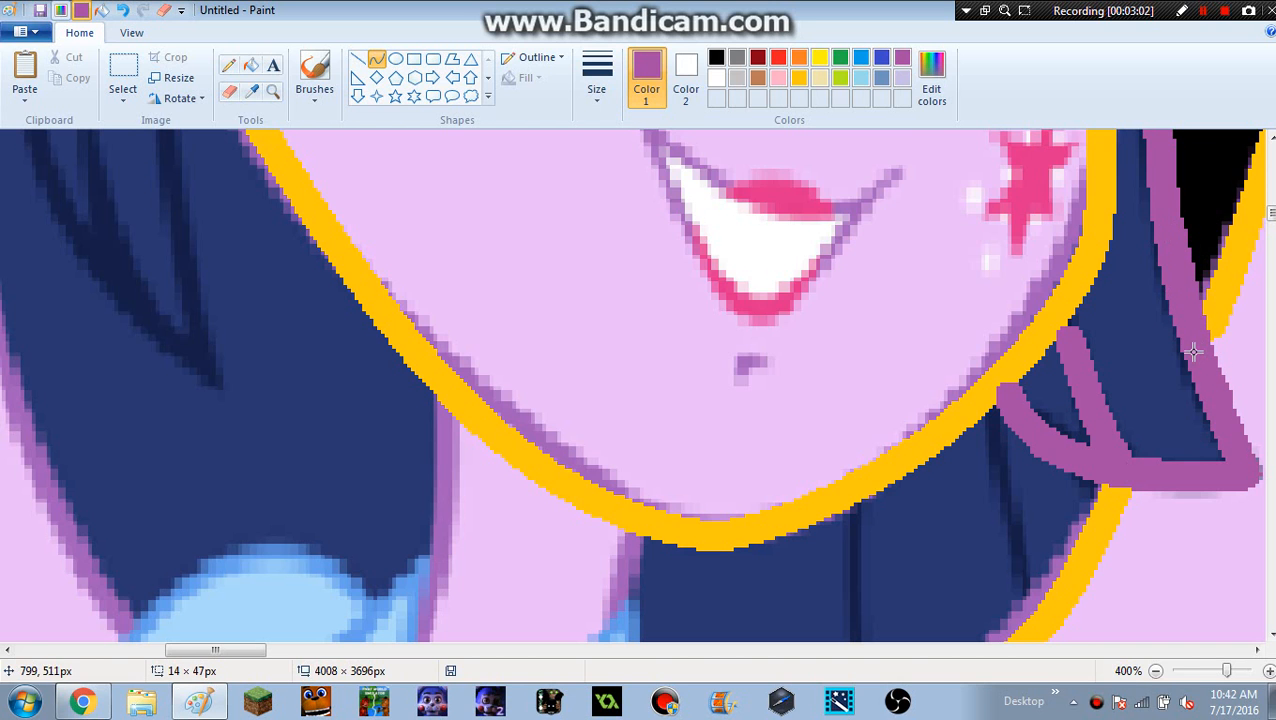
Look over the untraced lower hair, skirt, left wing and head of the picture.
scroll(692, 427, "down", 3, "ctrl")
scroll(618, 444, "down", 4)
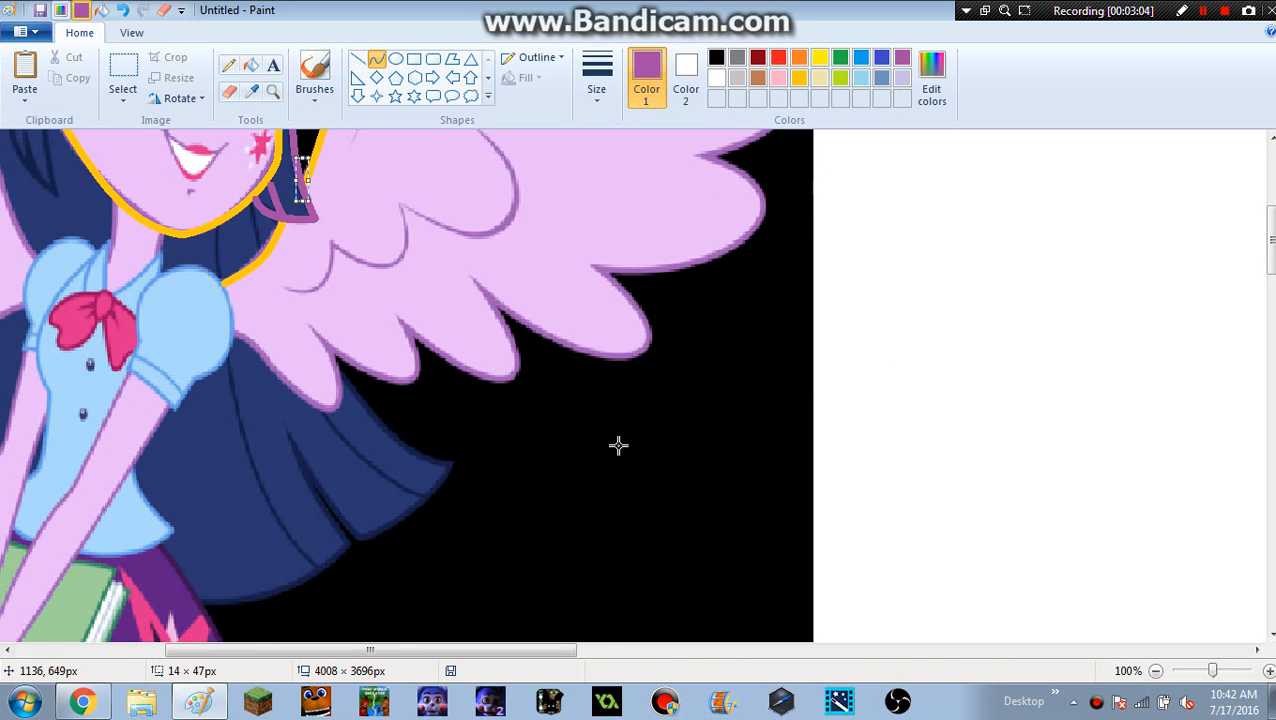
scroll(538, 461, "up", 2, "ctrl")
scroll(615, 444, "down", 10)
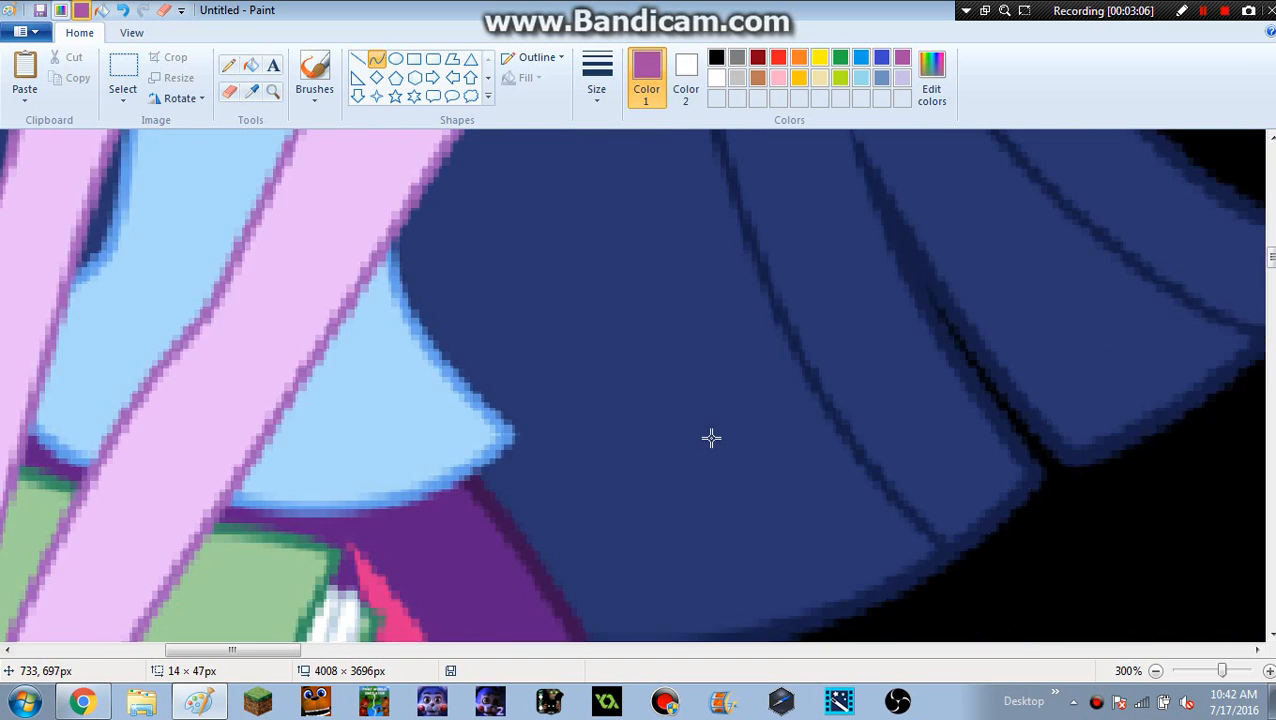
scroll(697, 437, "down", 1, "ctrl")
scroll(631, 637, "up", 2)
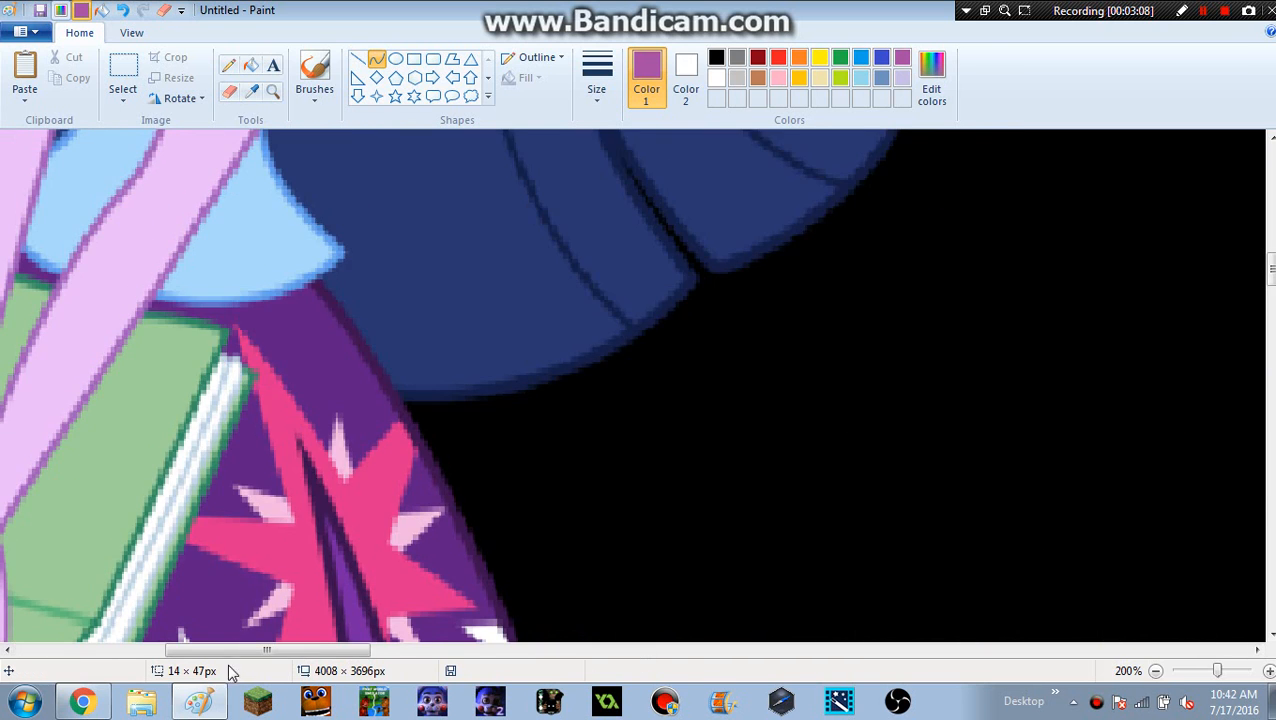
left_click_drag(322, 650, 240, 655)
scroll(675, 251, "up", 6)
scroll(735, 279, "up", 8)
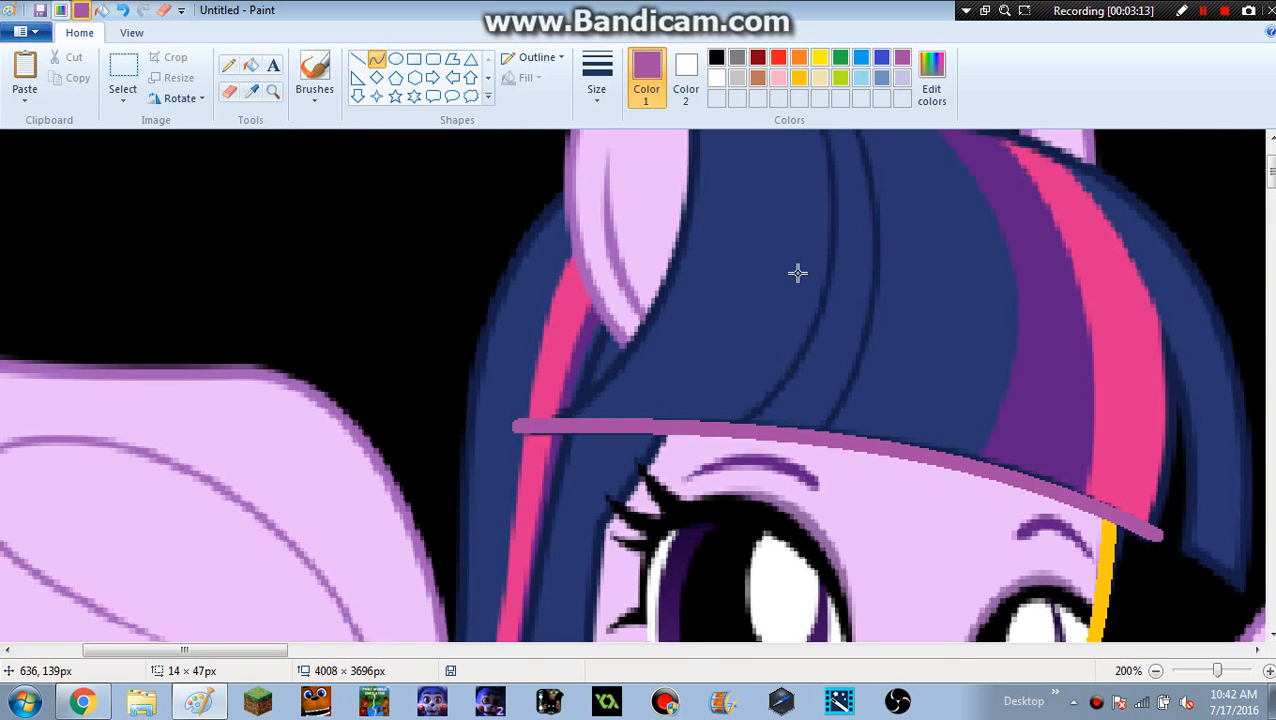
scroll(797, 273, "up", 1)
scroll(797, 273, "down", 1, "ctrl")
Check the Twilight reference picture in Chrome, return to Paint and look over the face, legs and tail.
left_click(100, 703)
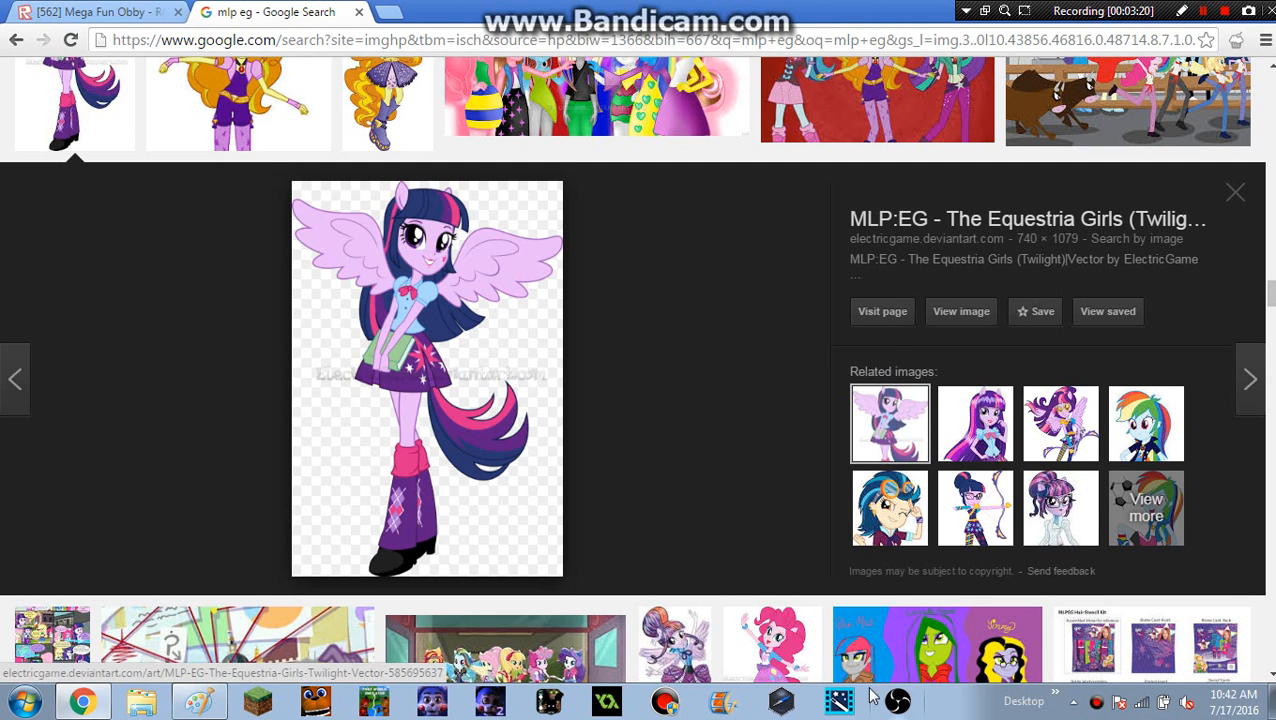
left_click(197, 703)
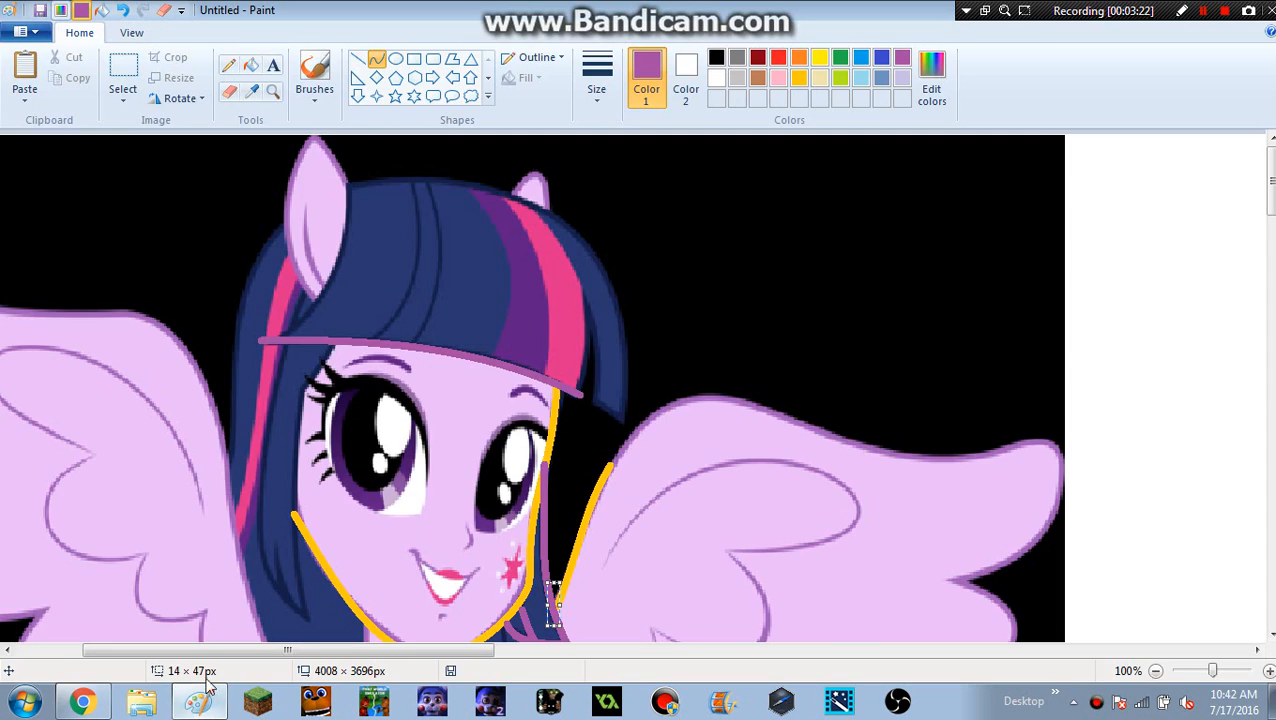
scroll(633, 432, "up", 1)
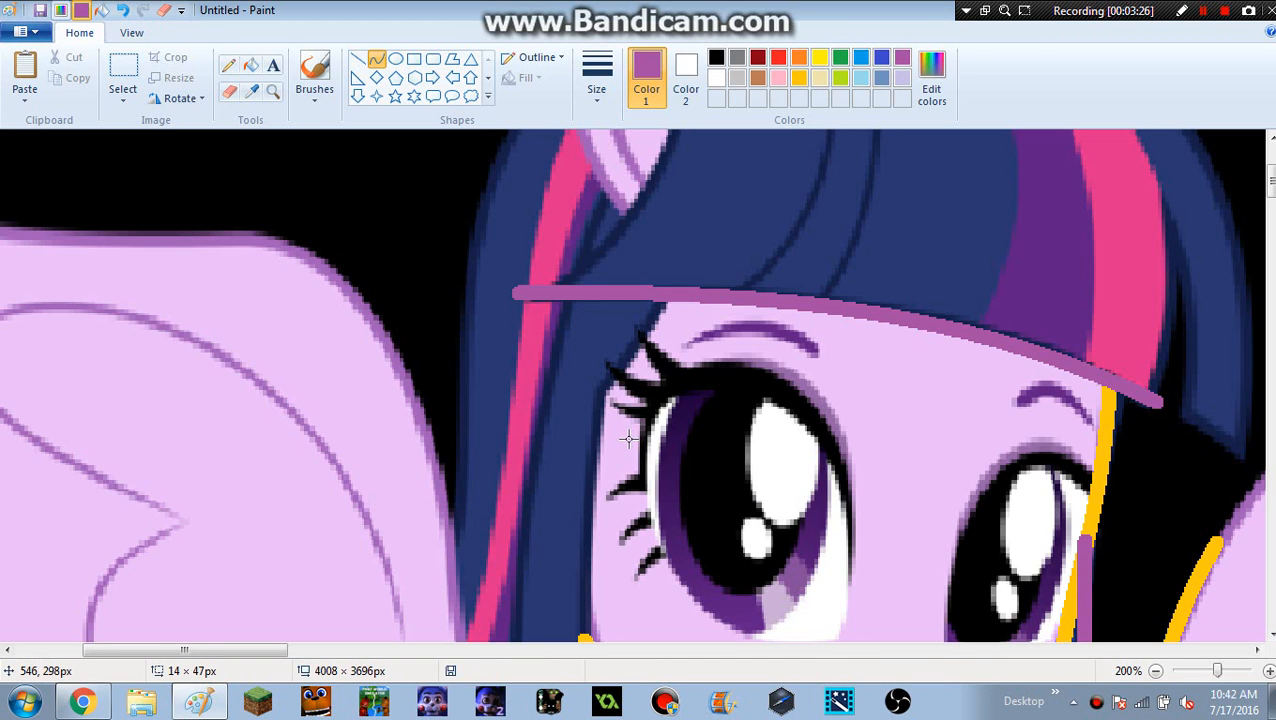
scroll(605, 452, "down", 6)
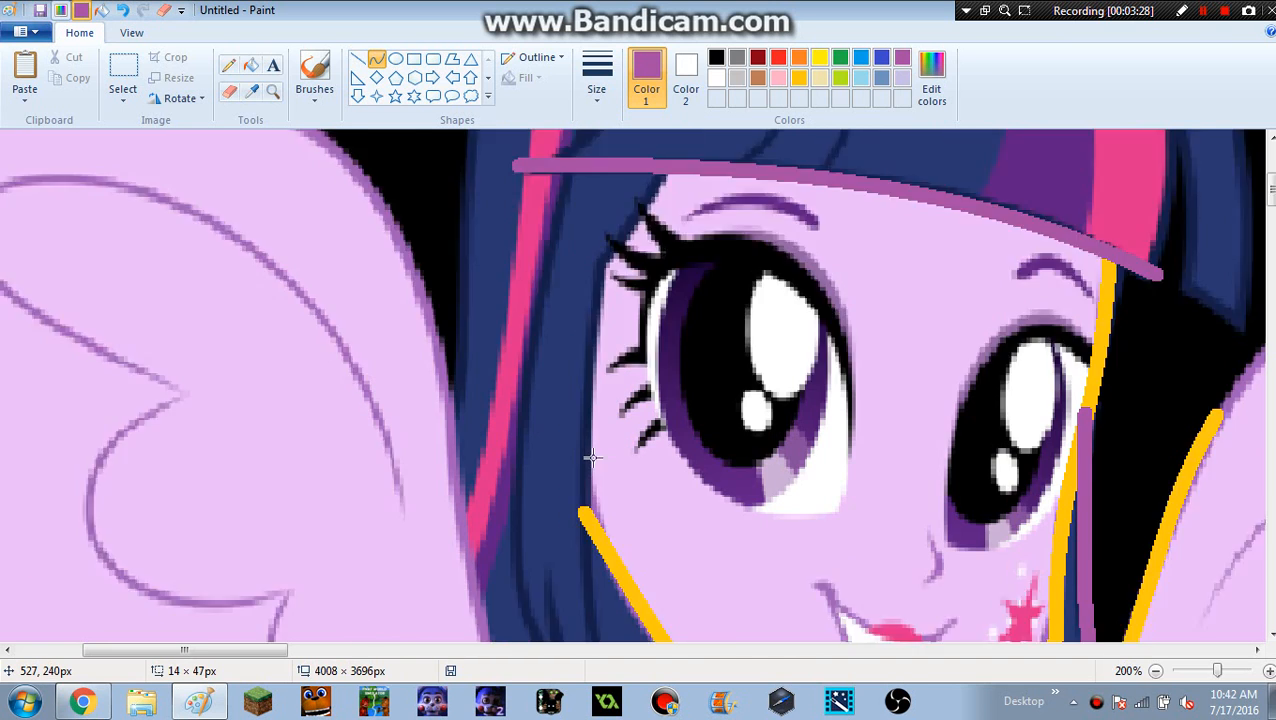
scroll(590, 450, "down", 1)
scroll(489, 362, "down", 10)
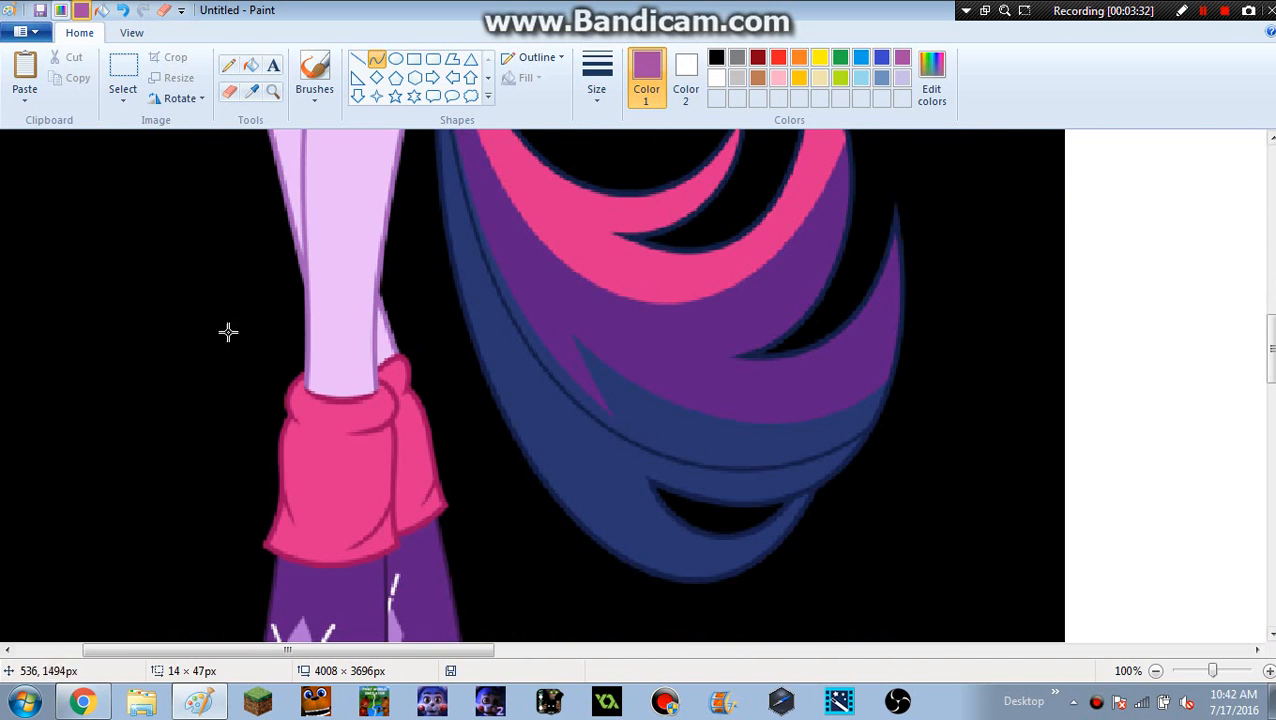
scroll(228, 333, "up", 10)
scroll(605, 289, "up", 3)
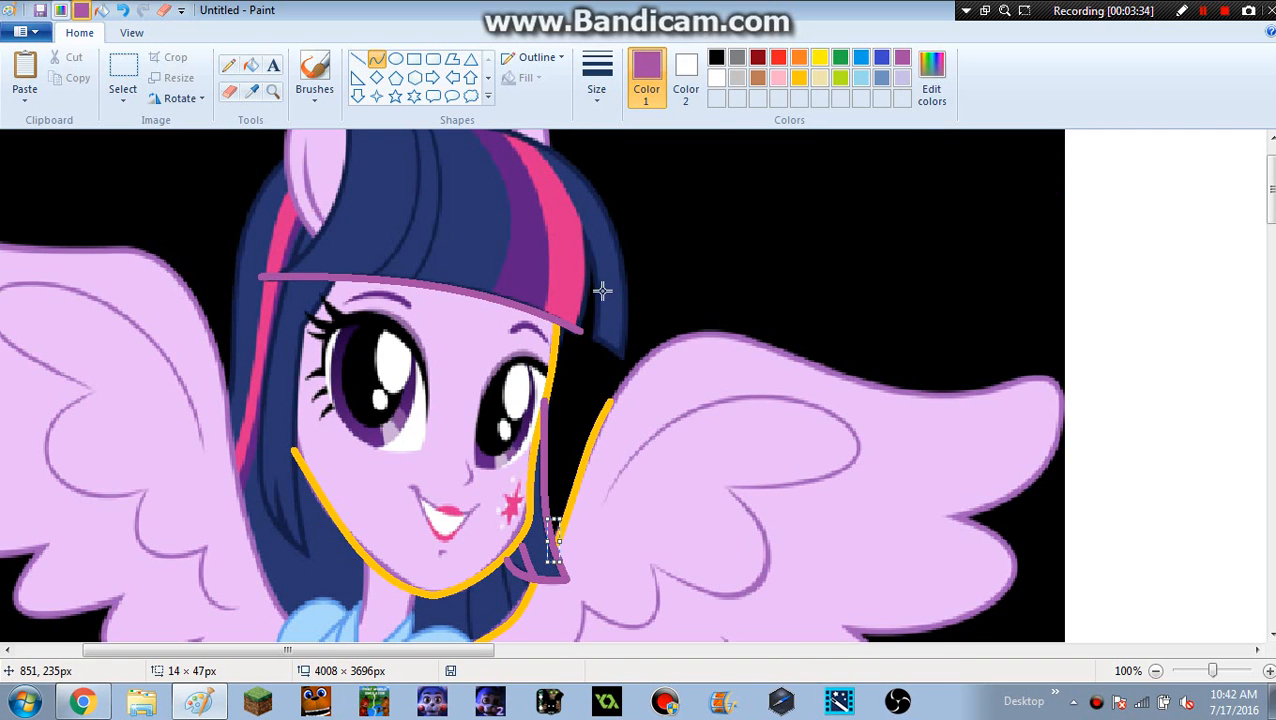
Trace the hair edge along the left ear down to the left end of the bangs line with a purple curve about 93 × 170 px.
scroll(646, 513, "up", 1)
scroll(786, 319, "up", 2)
scroll(786, 319, "up", 2)
scroll(1085, 285, "down", 2)
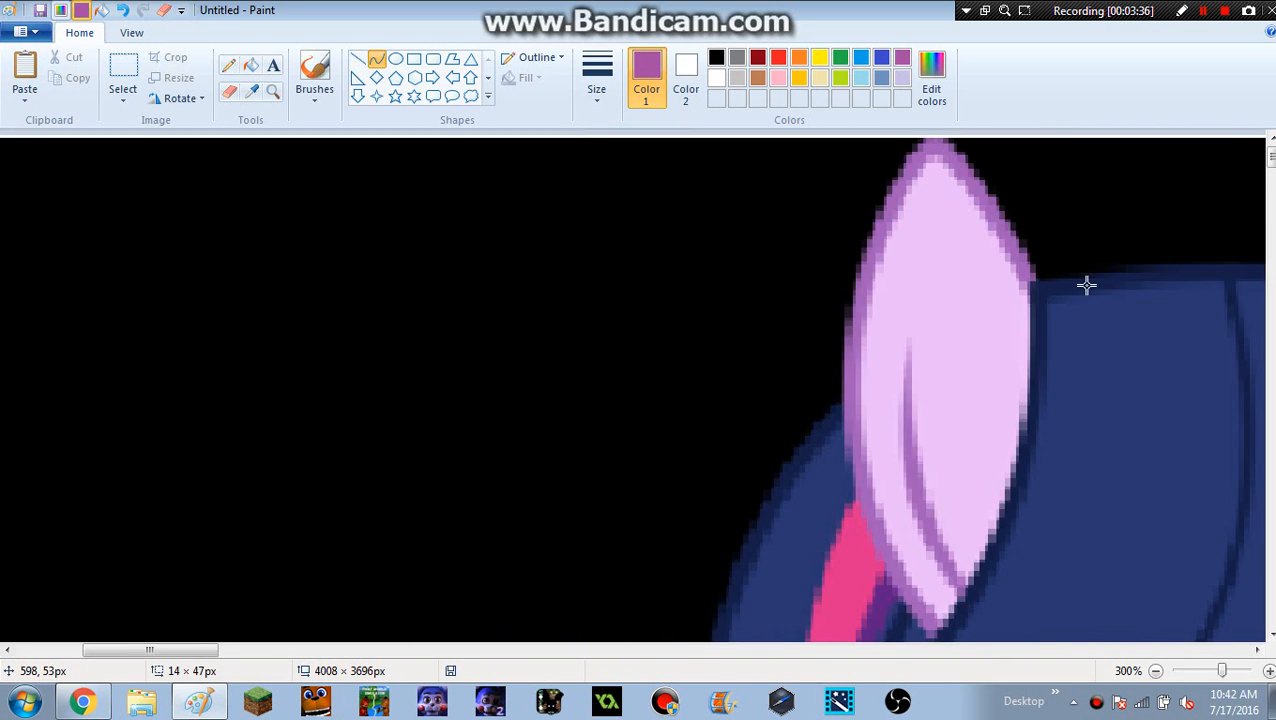
scroll(776, 318, "up", 1)
mouse_move(1035, 276)
left_mouse_down()
mouse_move(886, 439)
mouse_move(777, 497)
left_mouse_up()
scroll(995, 488, "down", 3)
left_click_drag(990, 305, 1021, 327)
left_click_drag(1015, 340, 985, 382)
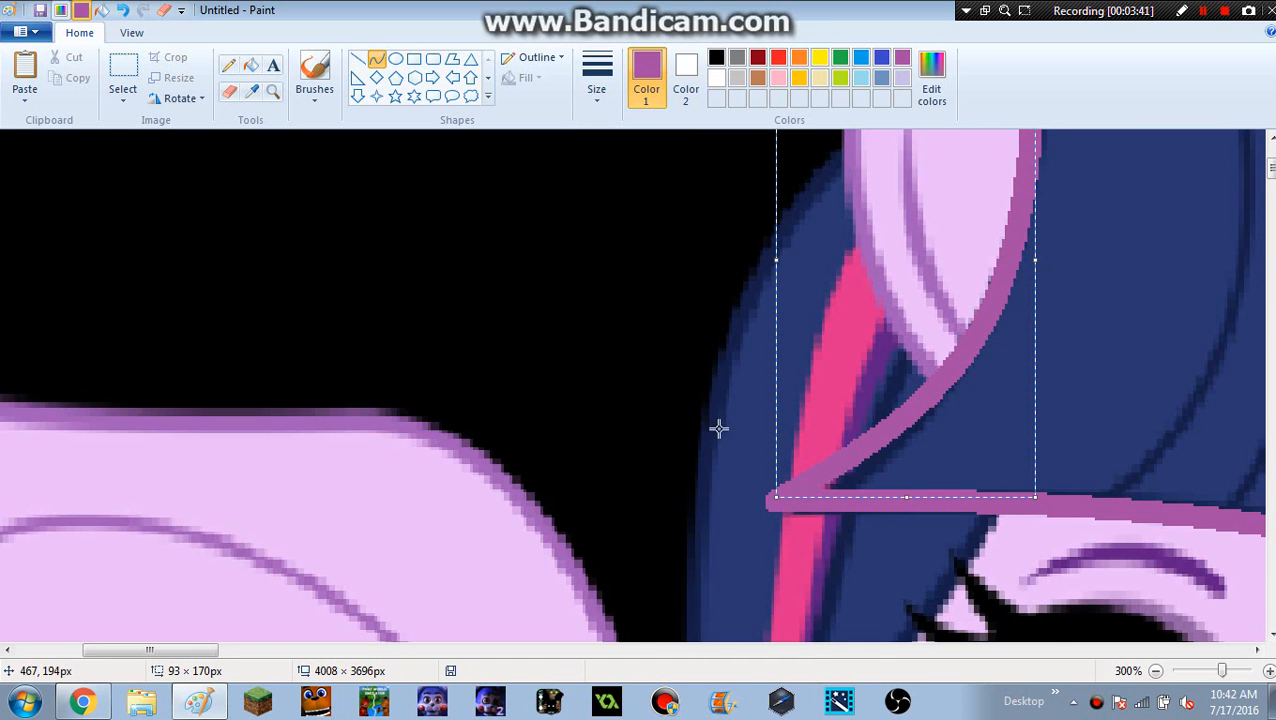
Mix a lighter shade of the purple and fill the bangs section beside the left ear with it.
left_click(258, 70)
left_click(758, 78)
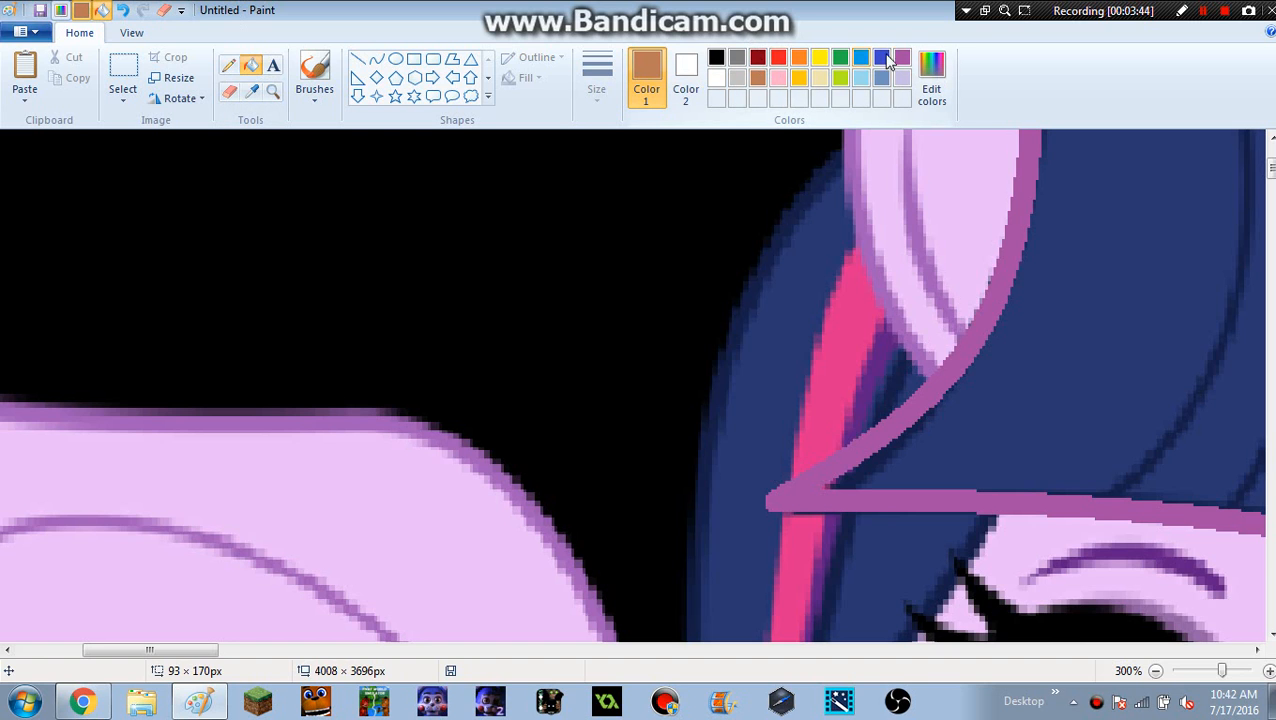
left_click(901, 58)
left_click(930, 88)
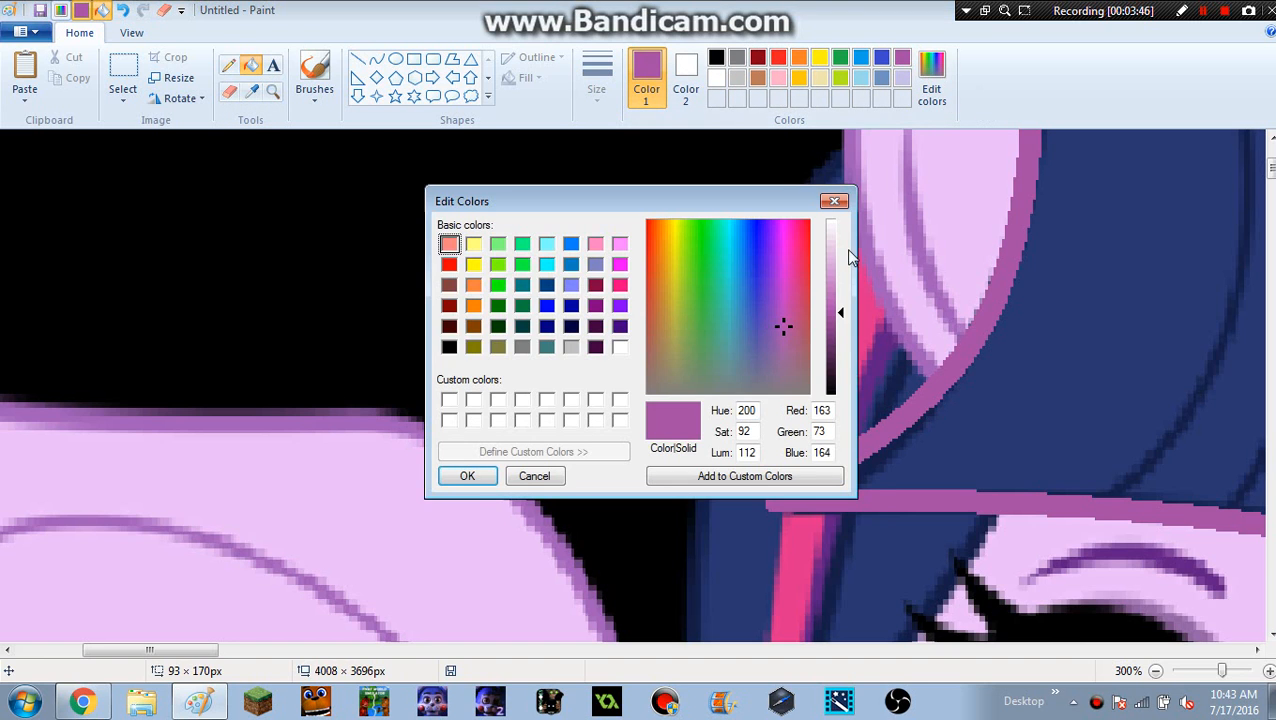
left_click(838, 265)
left_click(468, 477)
left_click(1158, 266)
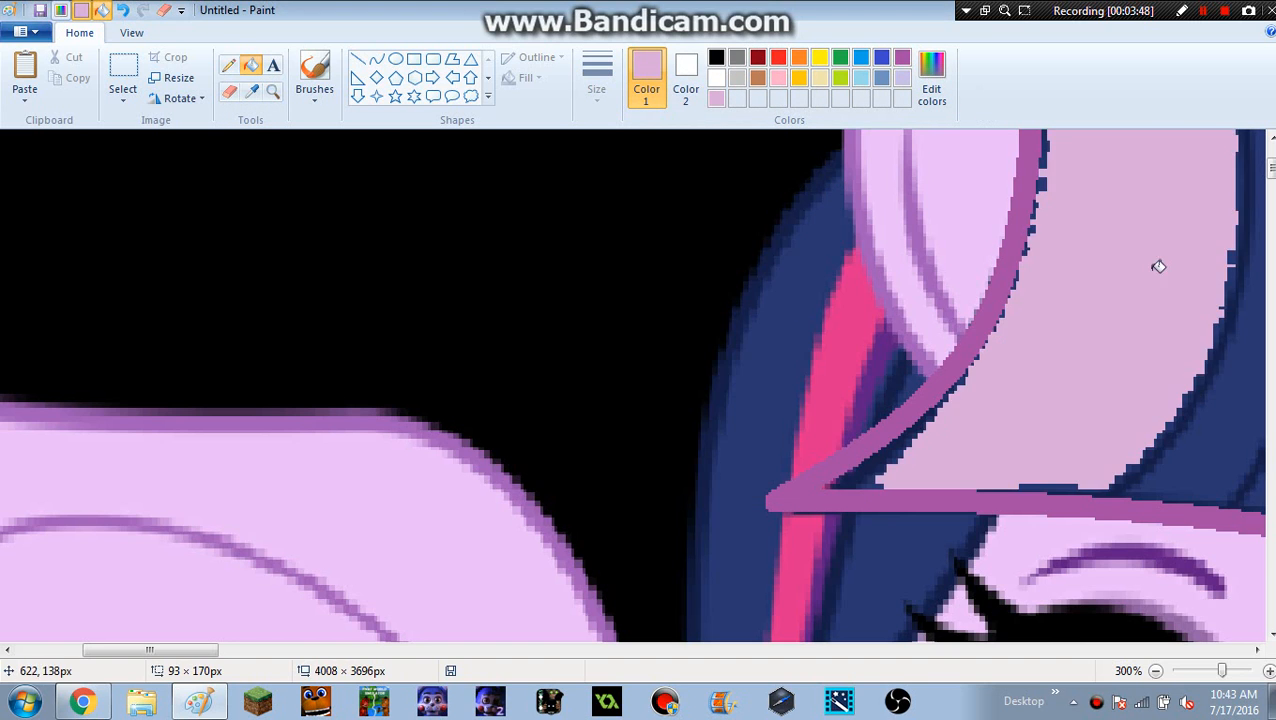
Erase the dark blue remnants along the lower edge of the filled bangs section, using the light purple fill colour as Color 2.
left_click_drag(216, 650, 288, 690)
scroll(430, 398, "up", 5)
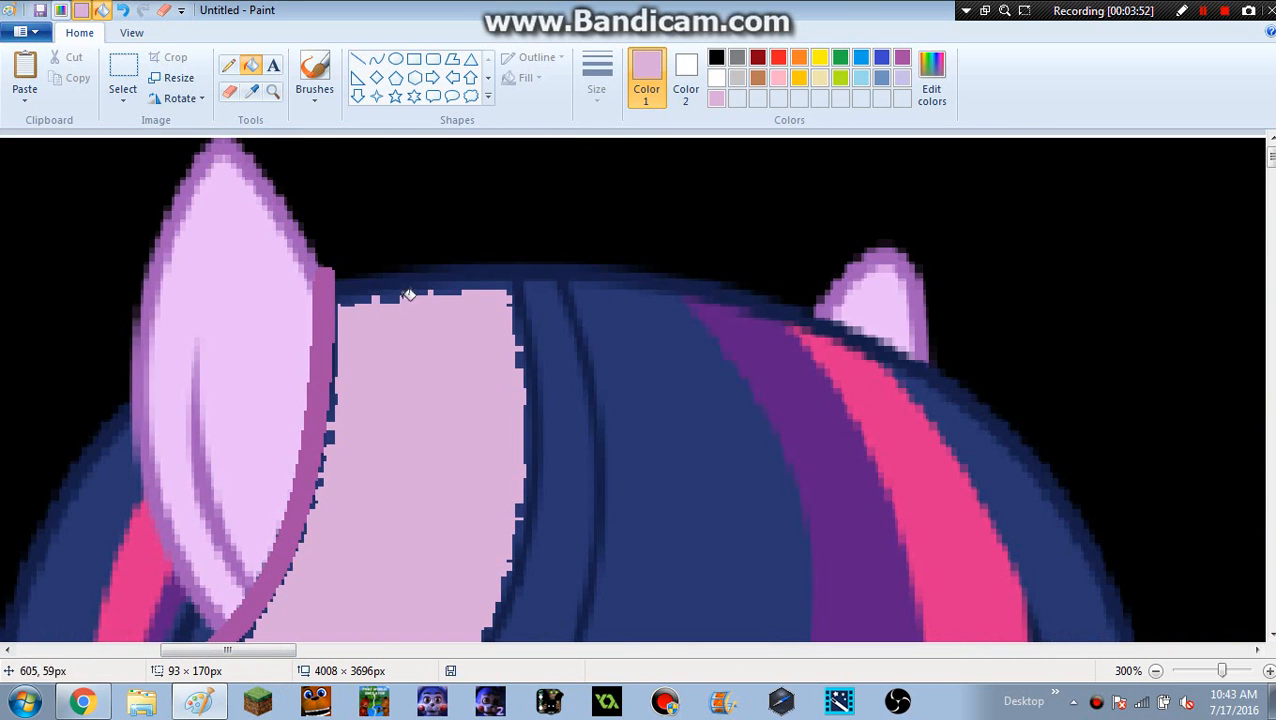
scroll(365, 370, "up", 5, "ctrl")
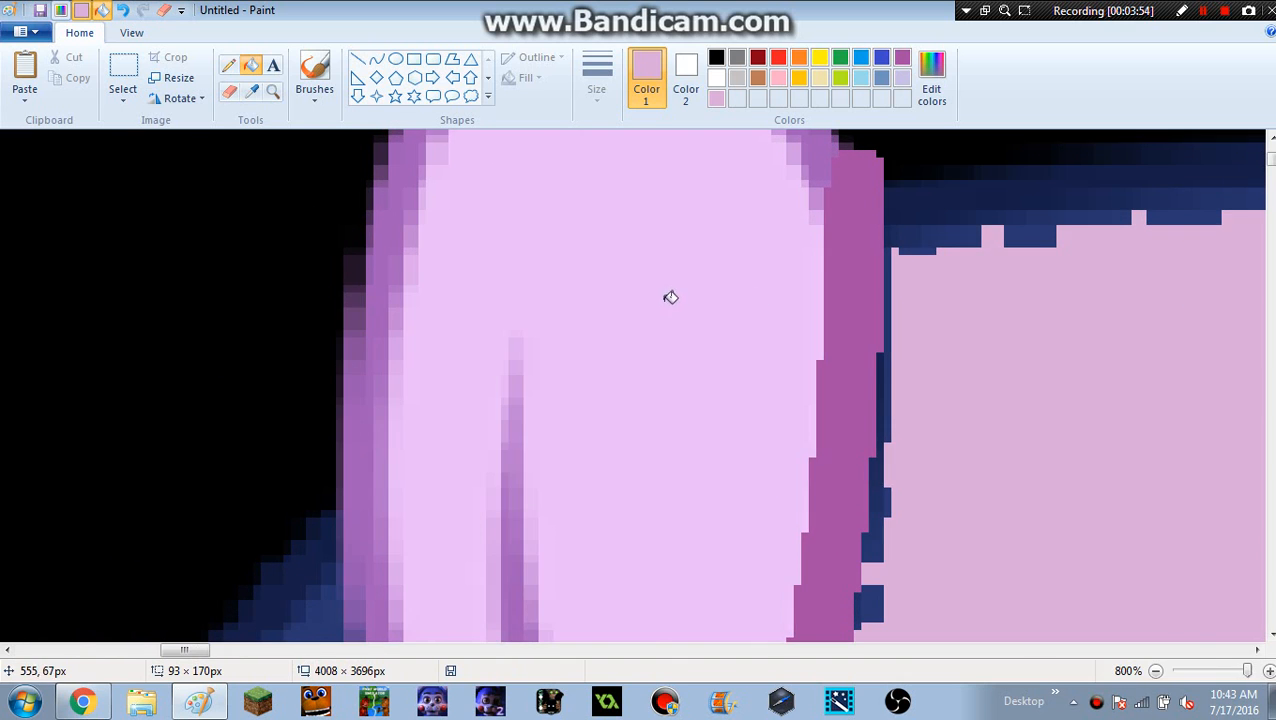
scroll(835, 210, "down", 2)
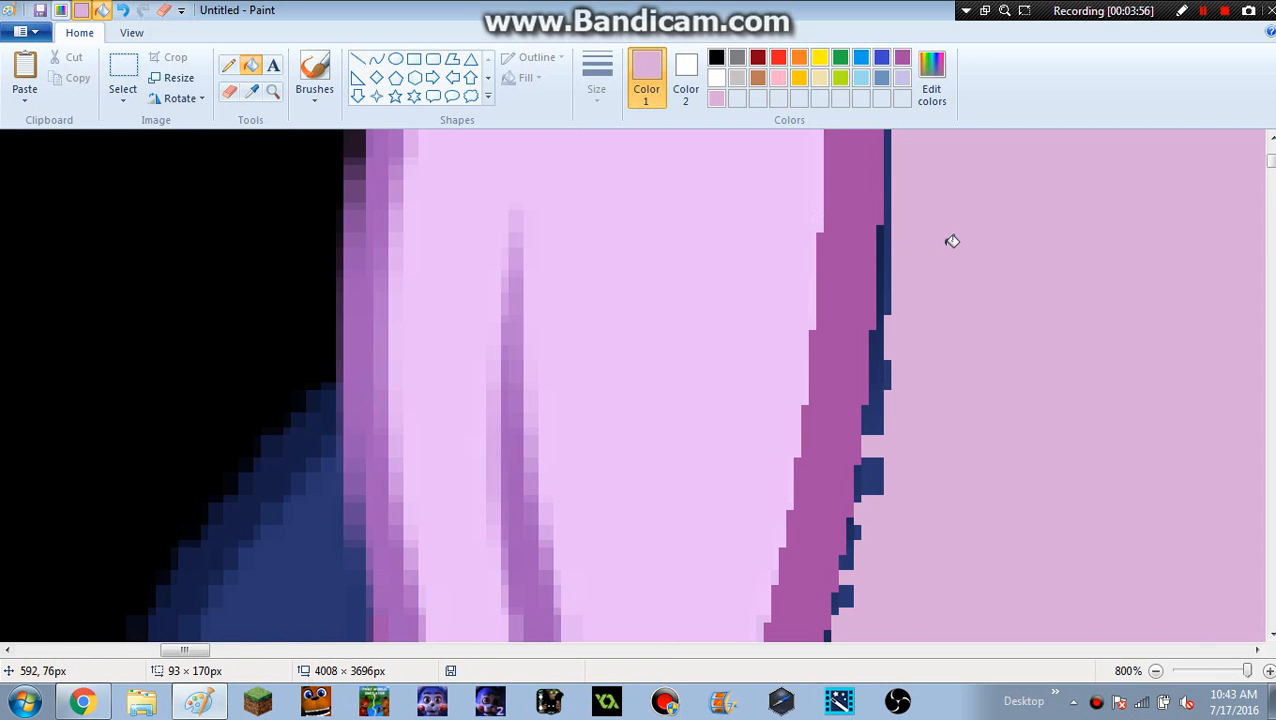
scroll(952, 241, "down", 10)
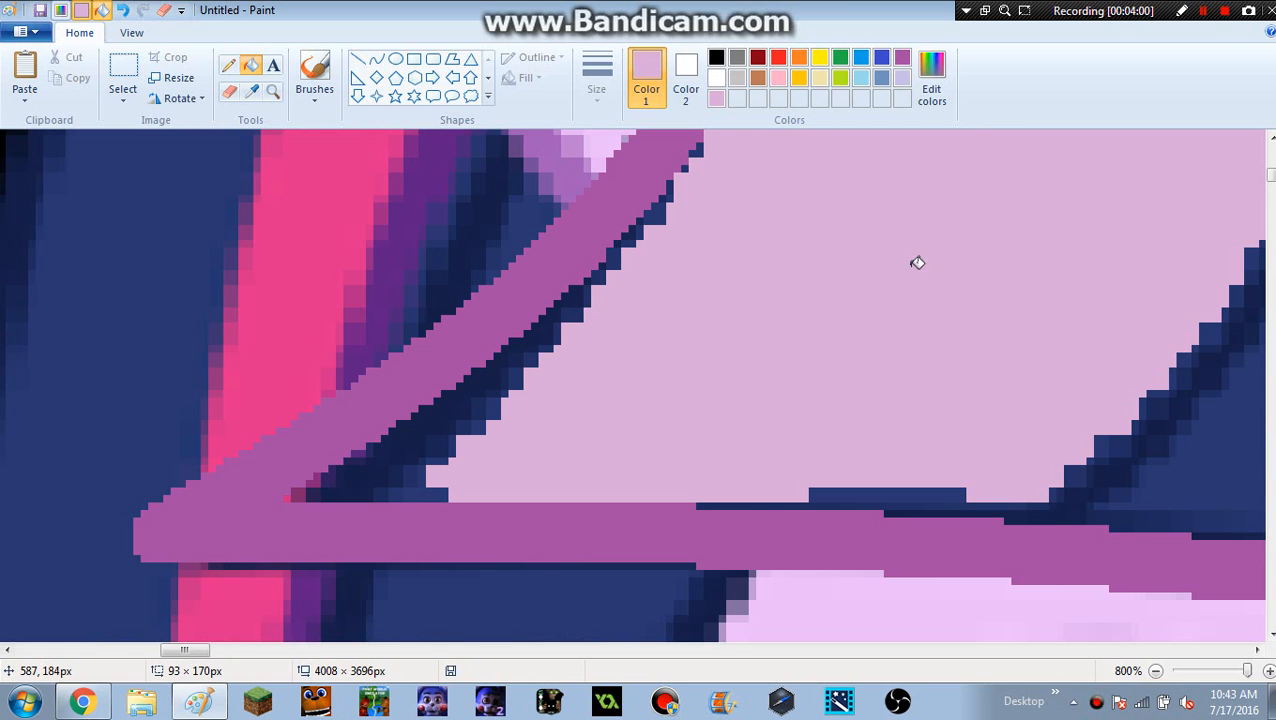
left_click(231, 92)
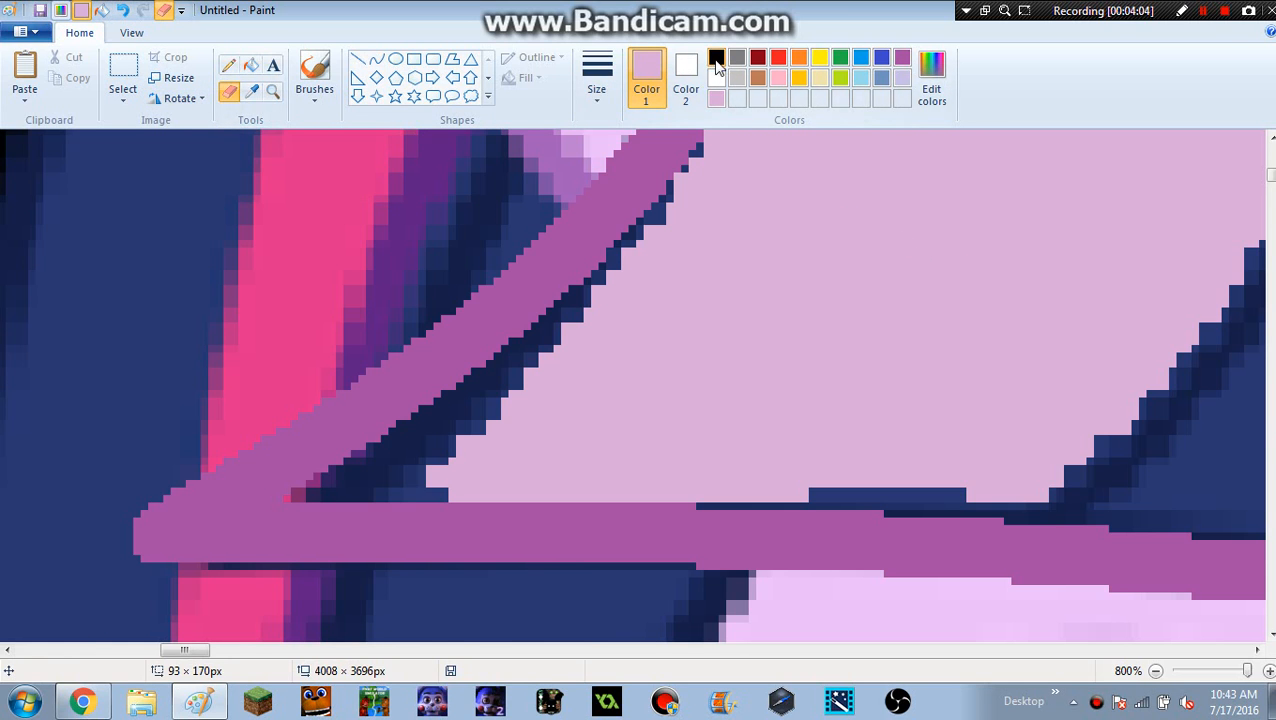
left_click(686, 75)
left_click(716, 101)
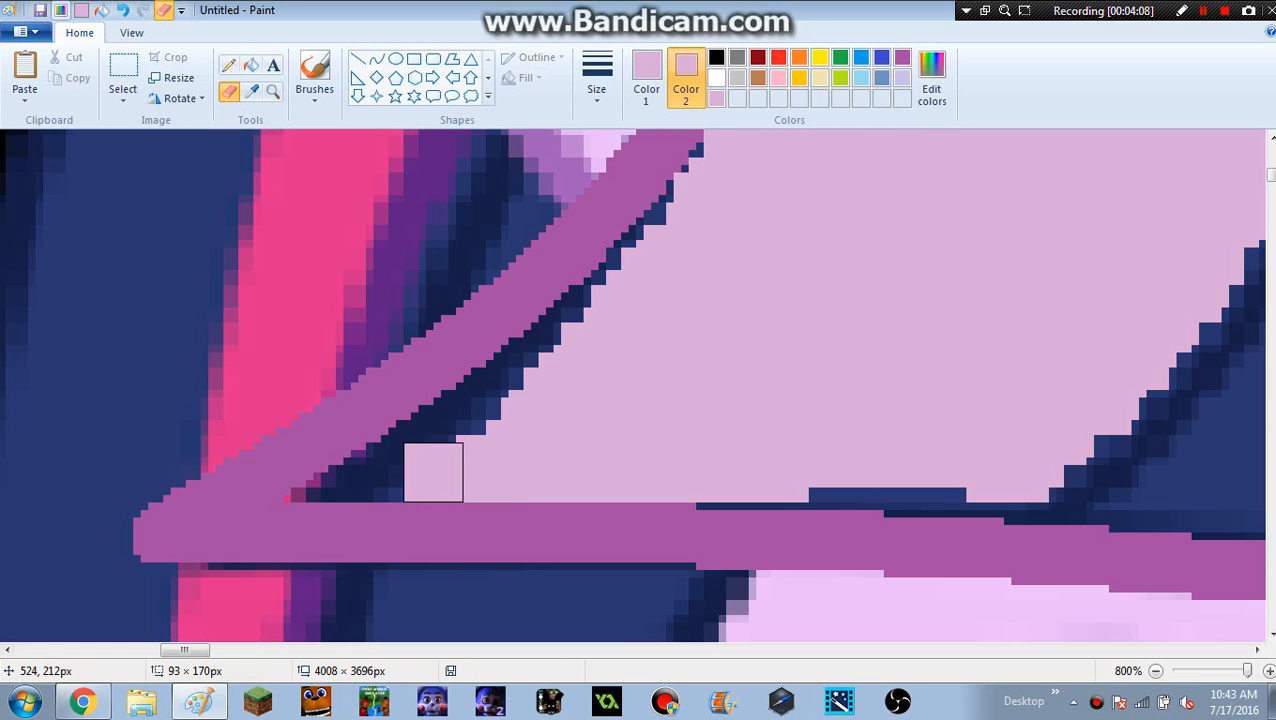
left_click_drag(433, 472, 395, 472)
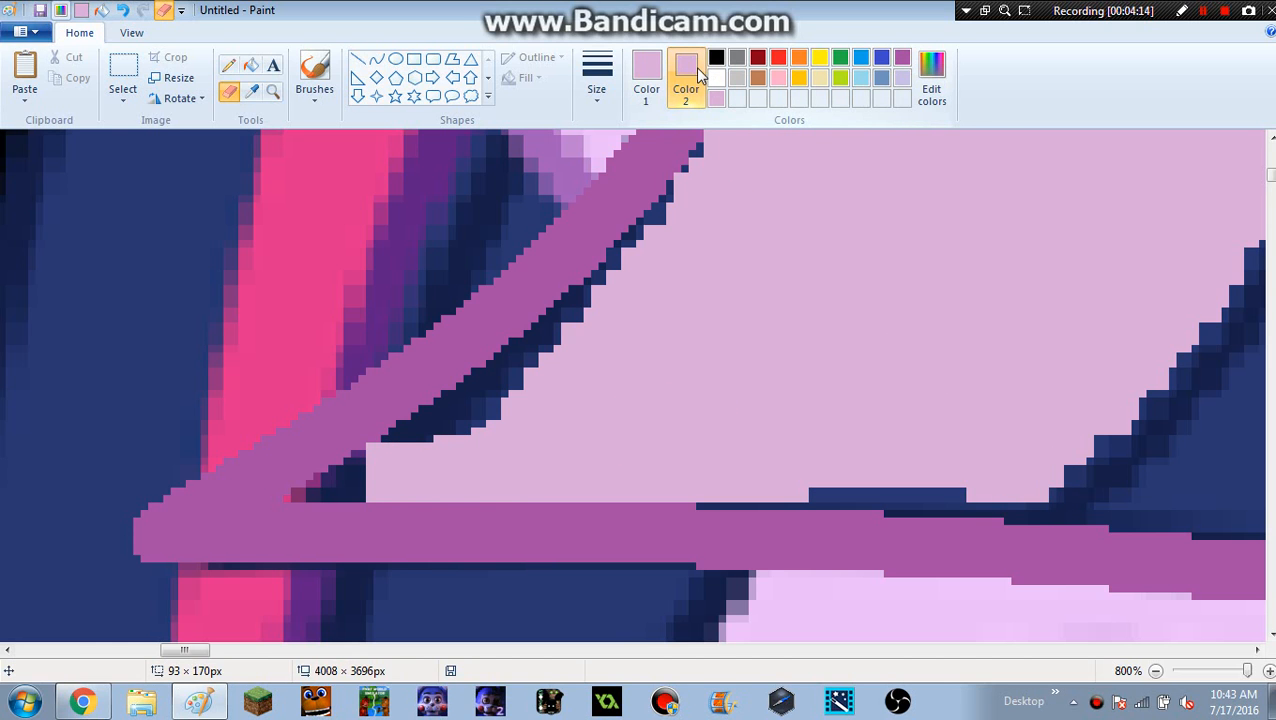
mouse_move(722, 476)
left_mouse_down()
mouse_move(778, 487)
mouse_move(928, 464)
mouse_move(899, 479)
mouse_move(928, 472)
mouse_move(913, 486)
mouse_move(951, 494)
mouse_move(988, 487)
left_mouse_up()
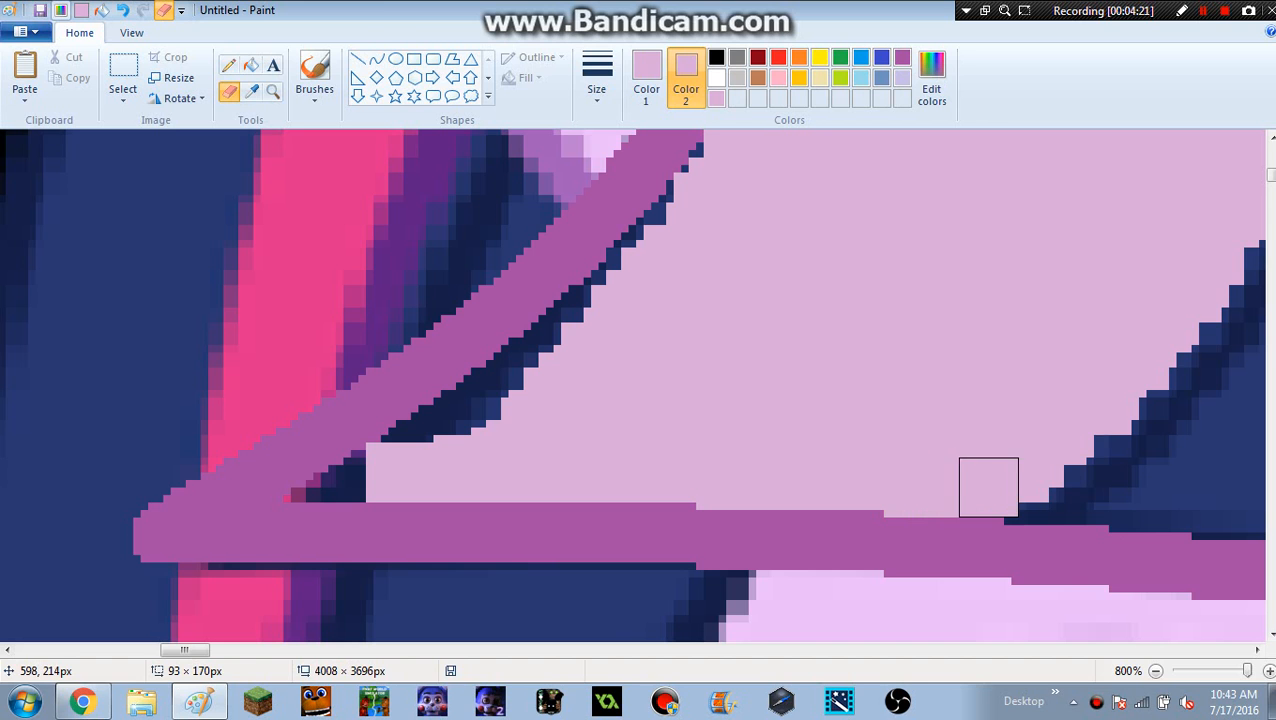
Try a light purple curve about 105 × 64 px across the hair strands below the left ear and undo it.
left_click(376, 60)
scroll(299, 296, "up", 2)
scroll(162, 476, "down", 2)
mouse_move(276, 199)
left_mouse_down()
mouse_move(162, 476)
mouse_move(102, 415)
left_mouse_up()
mouse_move(178, 305)
left_mouse_down()
mouse_move(339, 160)
mouse_move(336, 447)
mouse_move(293, 402)
mouse_move(459, 259)
mouse_move(482, 203)
left_mouse_up()
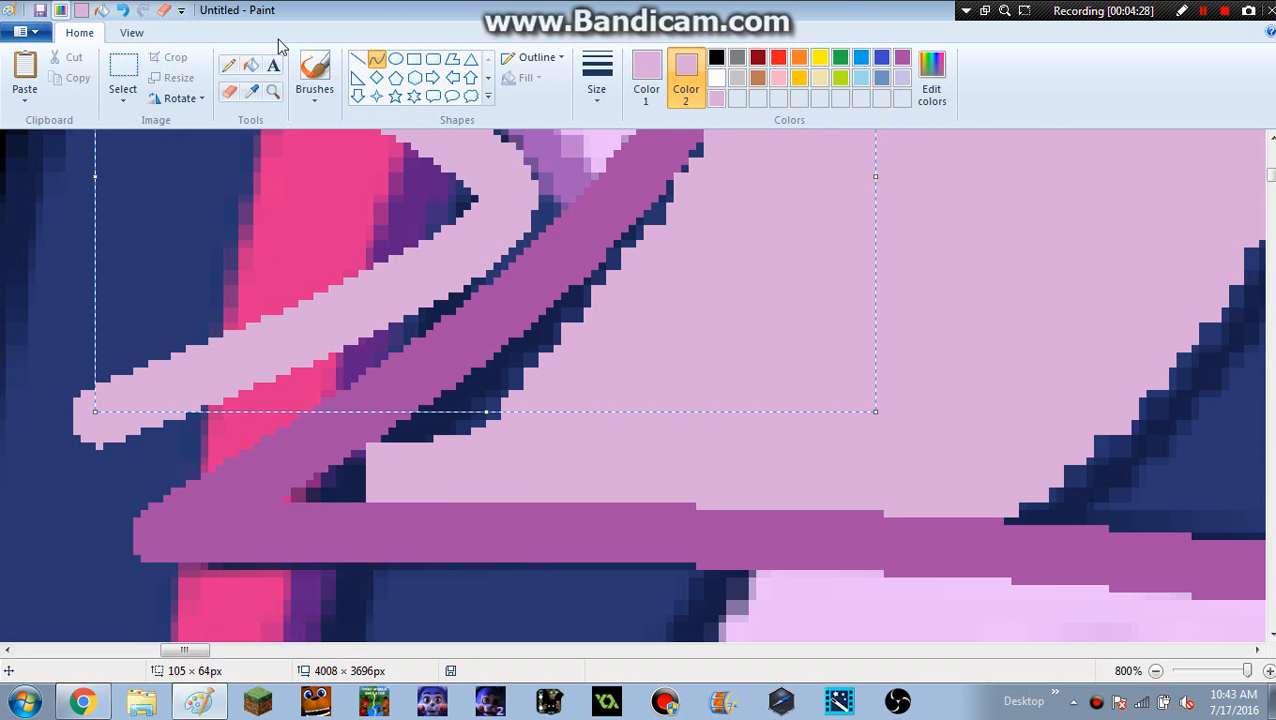
left_click(122, 10)
Sample the light purple of the filled bangs section as Color 2 with the color picker and return to the curve tool.
scroll(259, 182, "down", 4)
scroll(251, 213, "down", 2)
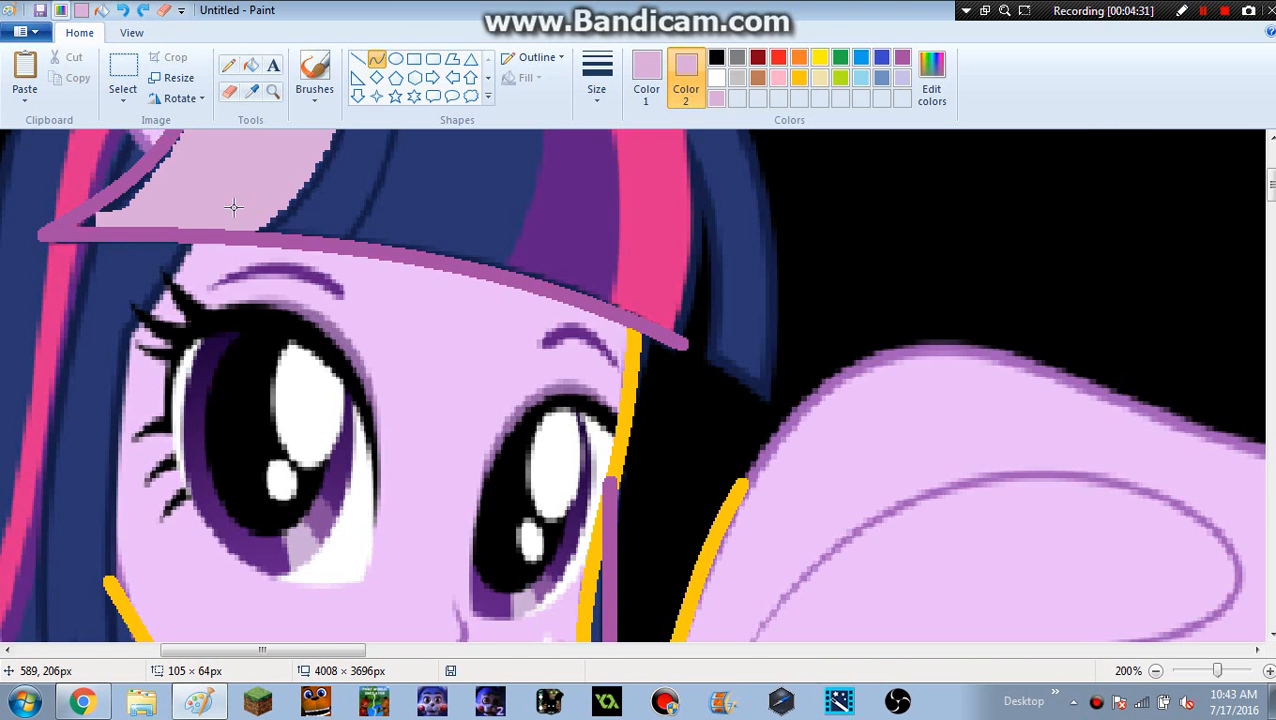
scroll(220, 202, "up", 5)
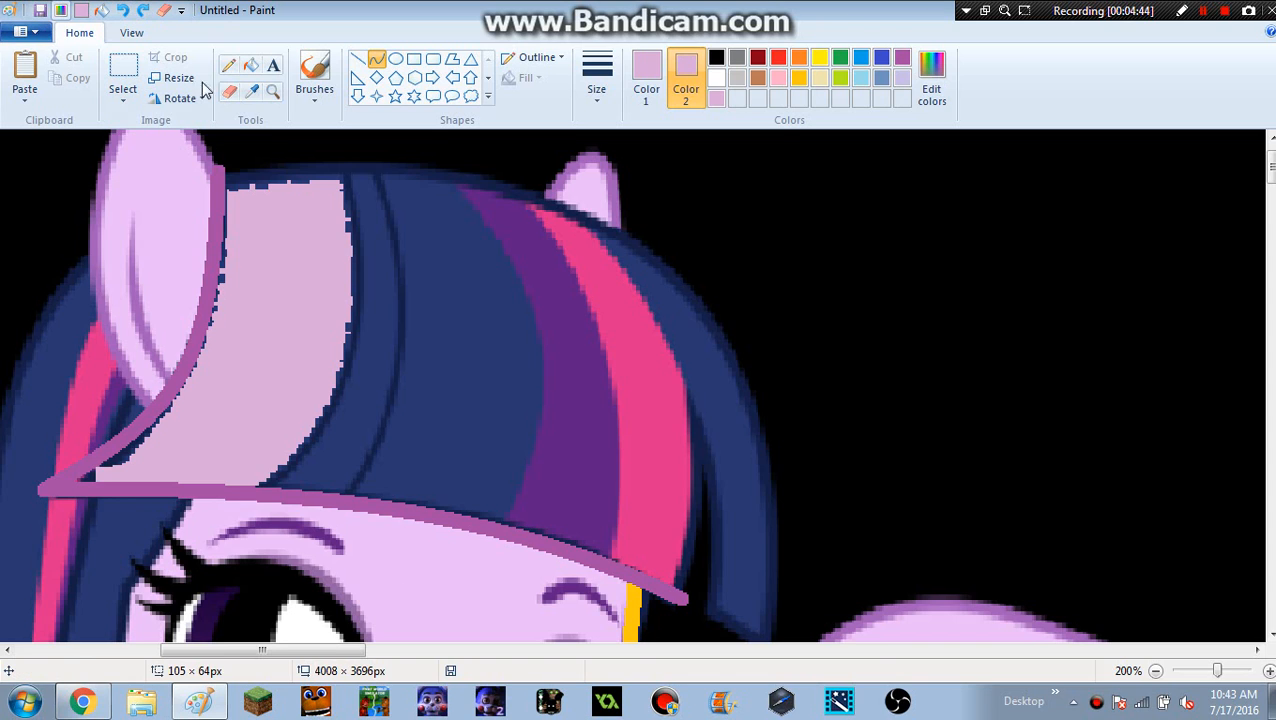
left_click(250, 100)
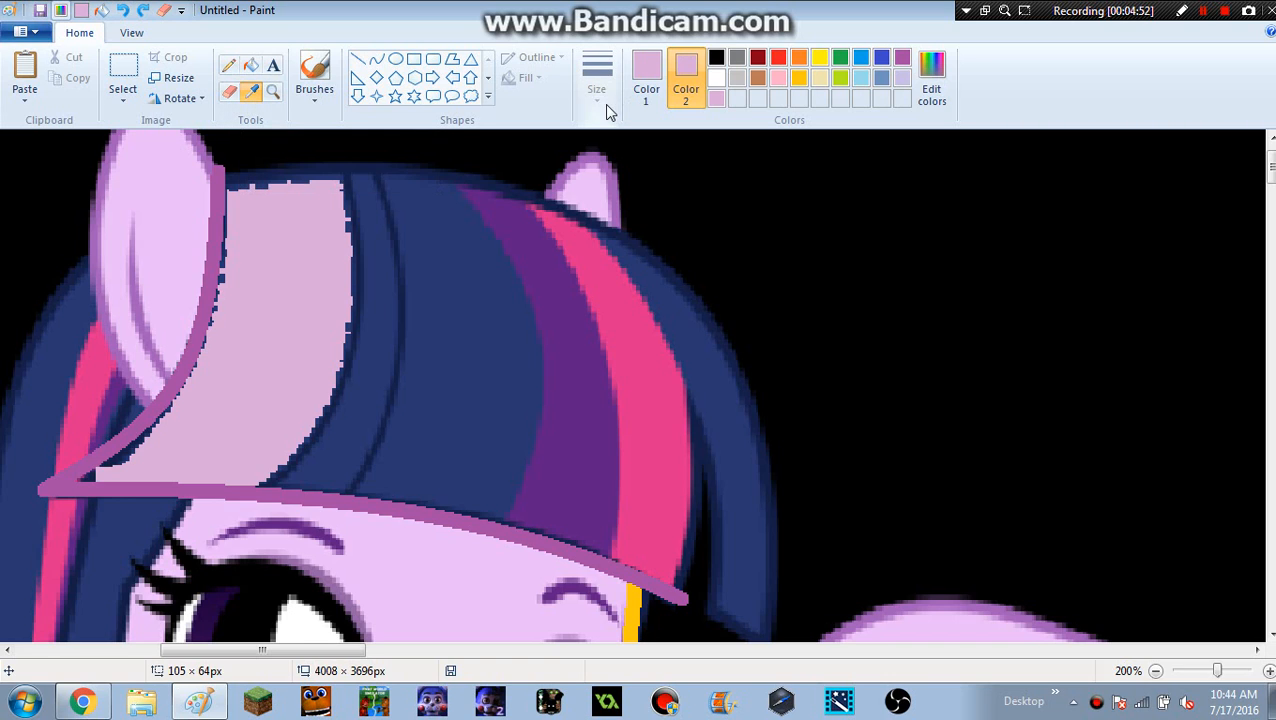
scroll(552, 283, "up", 3)
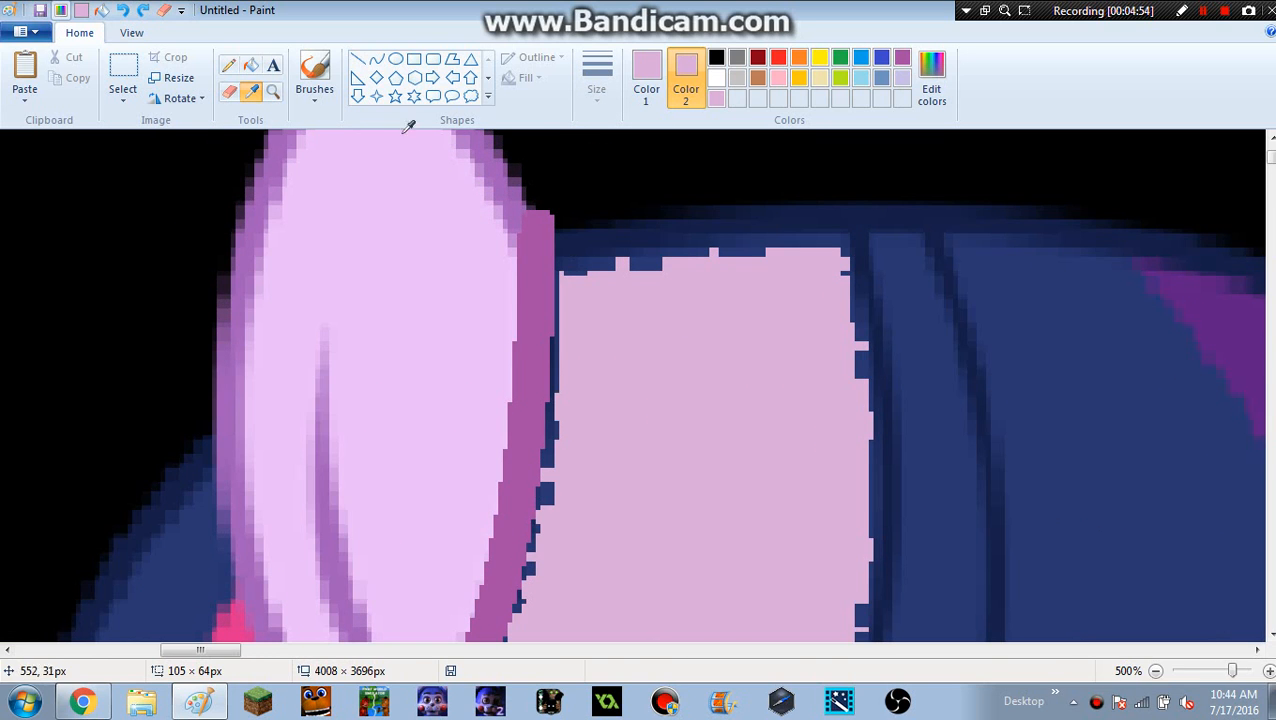
scroll(688, 284, "down", 1)
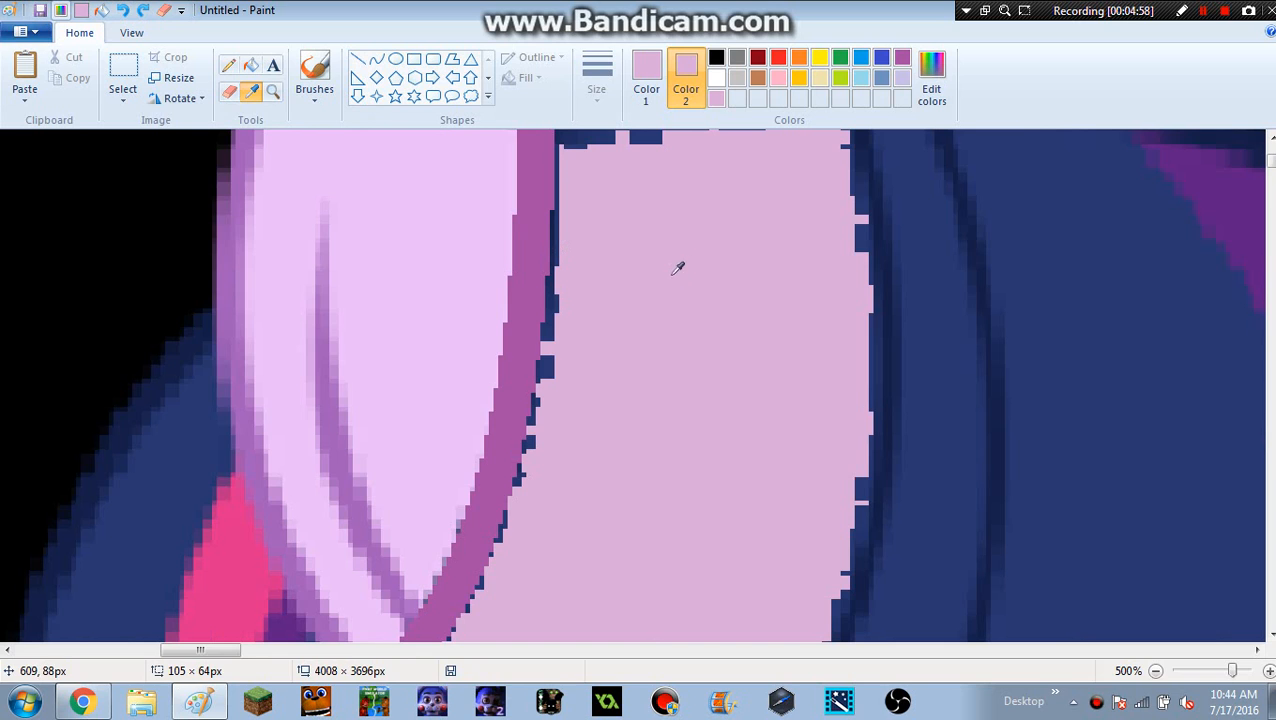
left_click(677, 268)
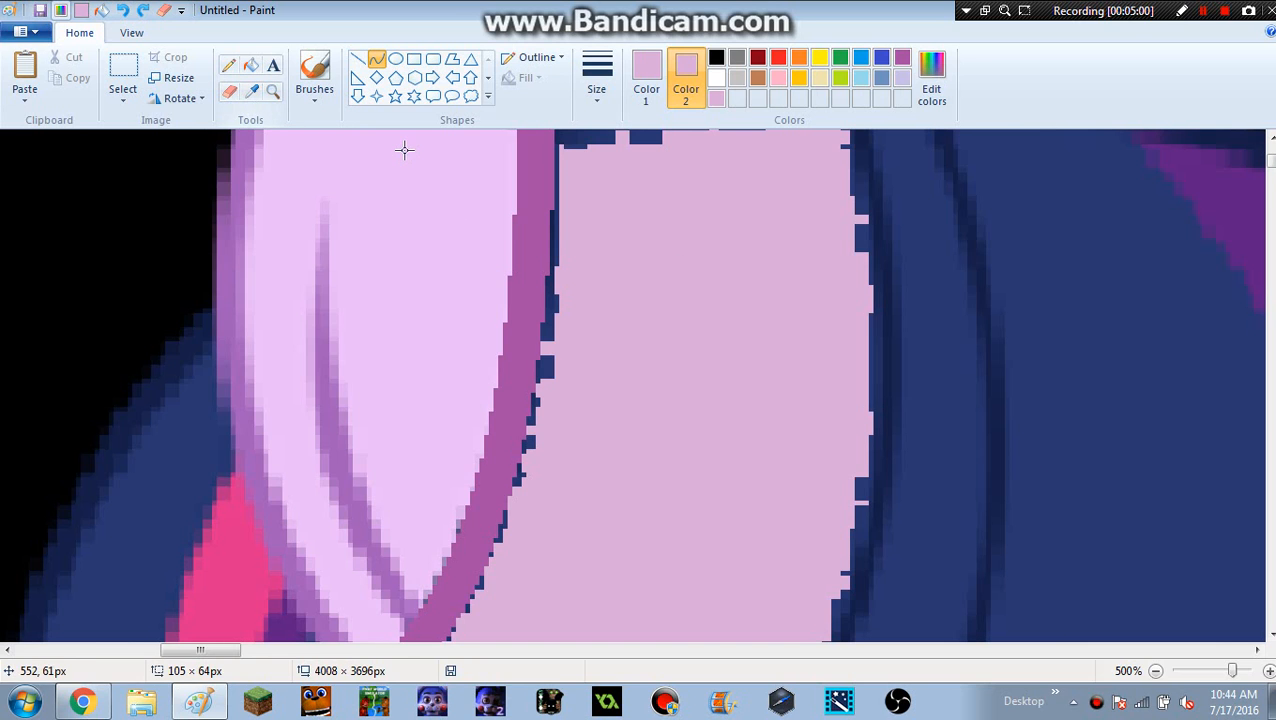
left_click(646, 66)
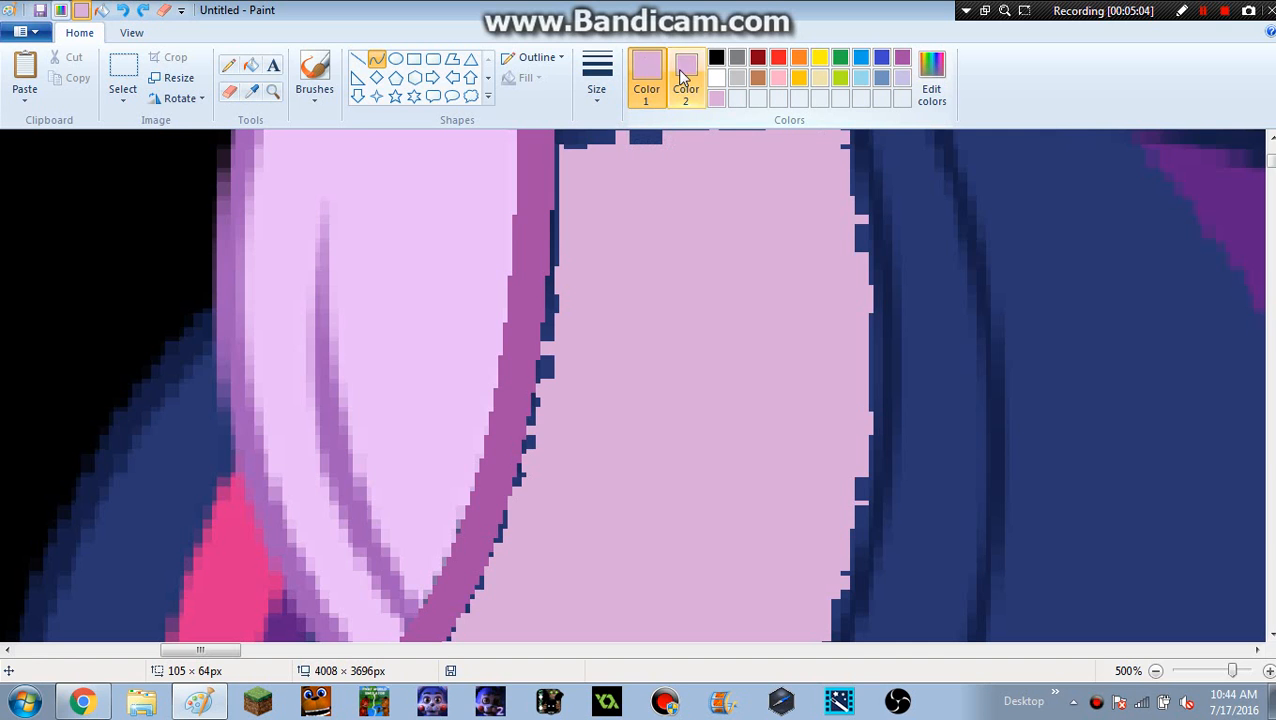
left_click(686, 78)
Try tracing the top eyelash of the left eye with a black curve about 45 × 22 px and undo it.
scroll(528, 374, "down", 2, "ctrl")
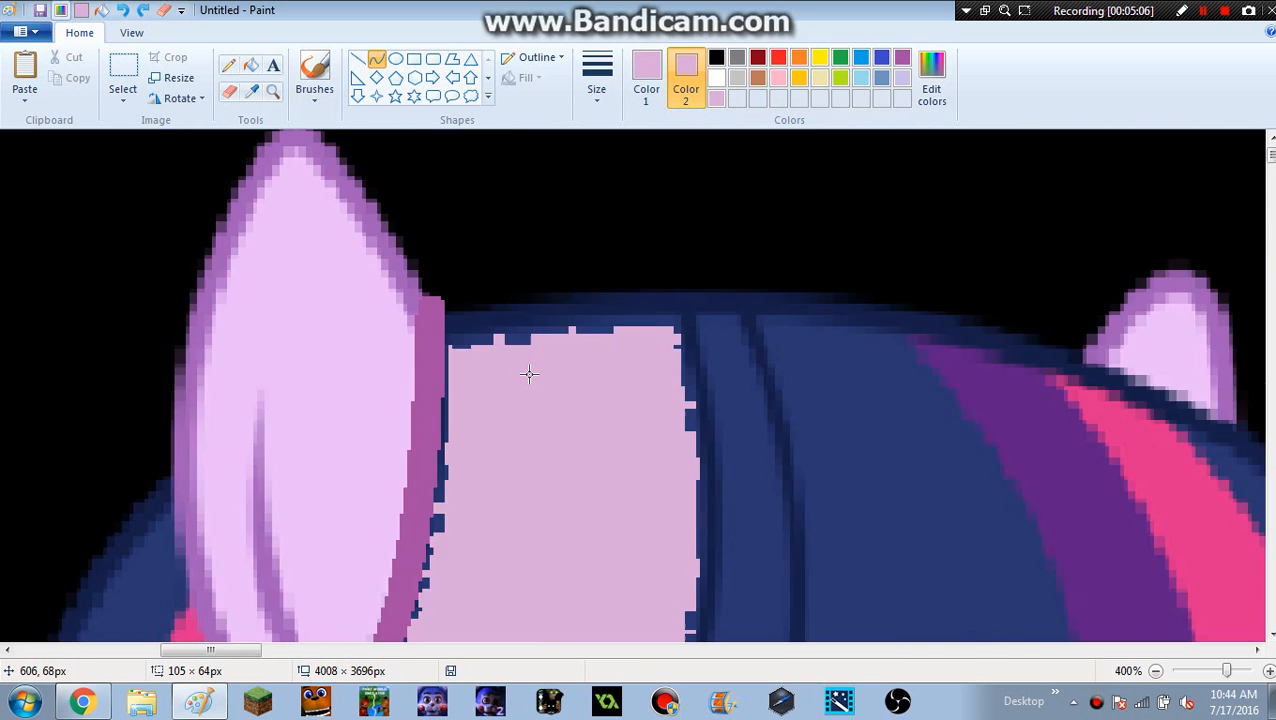
scroll(529, 374, "down", 3)
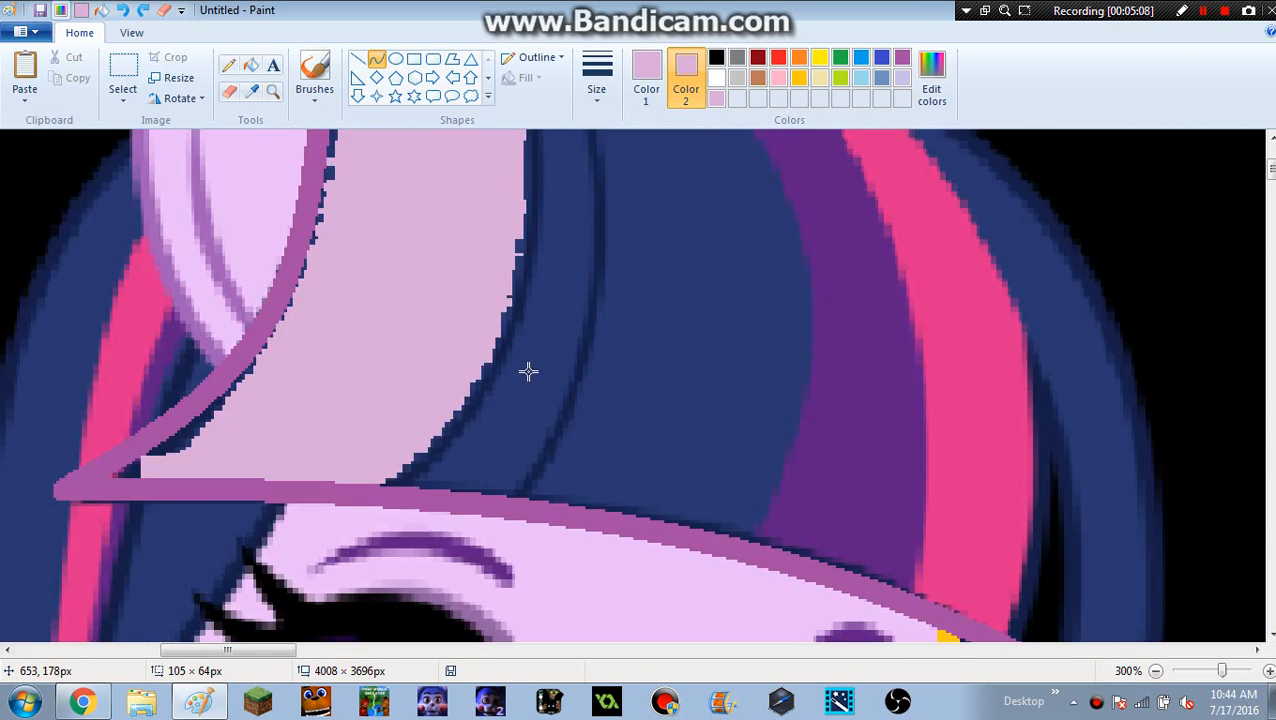
scroll(525, 365, "down", 4)
scroll(514, 352, "down", 1, "ctrl")
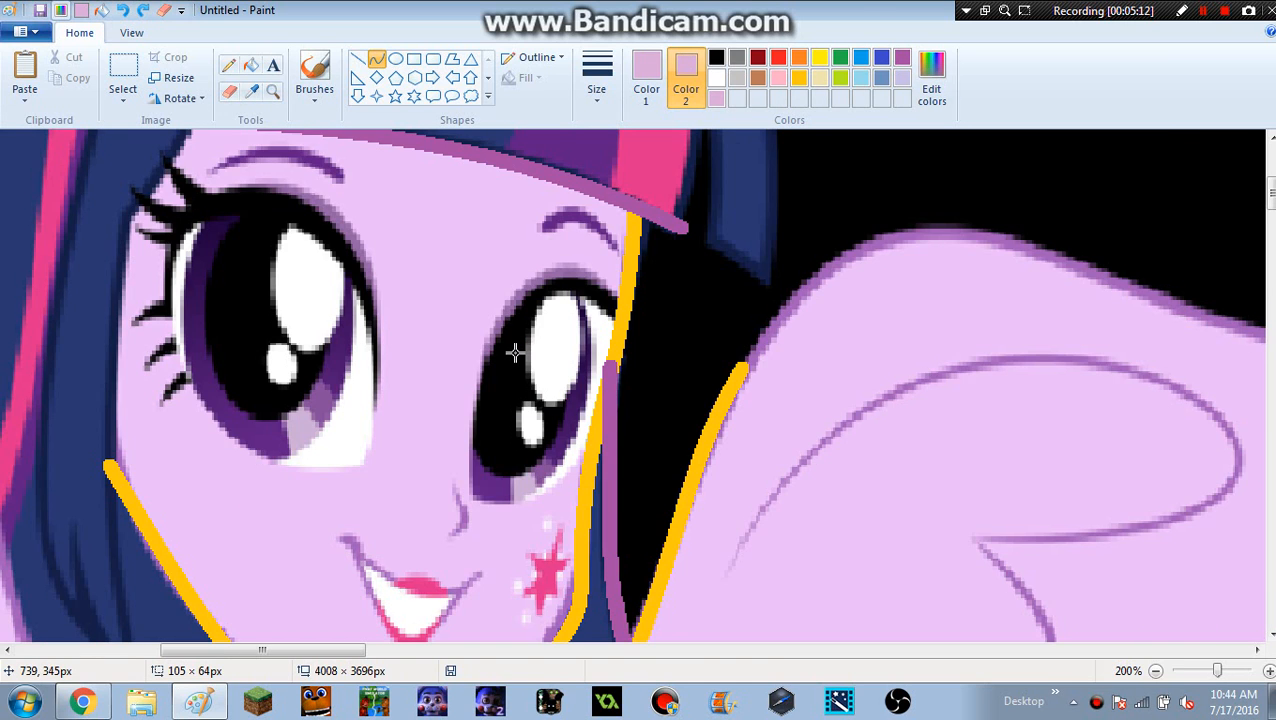
left_click_drag(1118, 18, 163, 8)
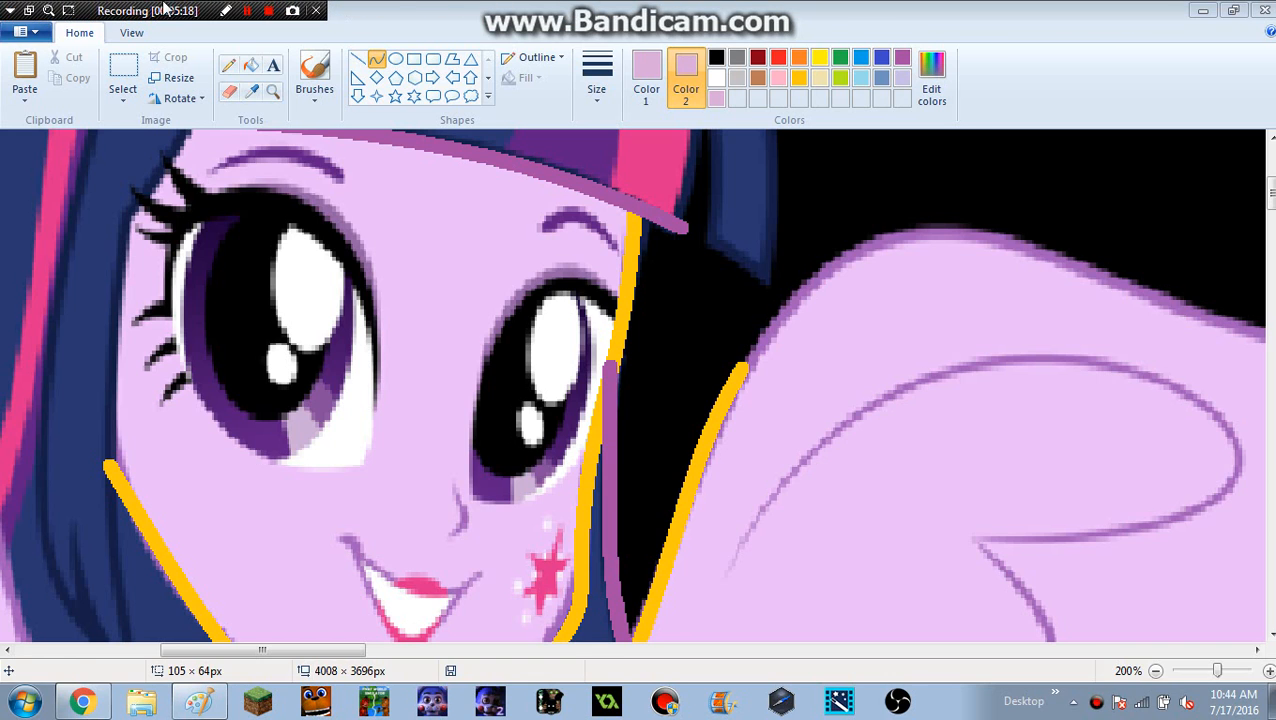
scroll(681, 172, "up", 1, "ctrl")
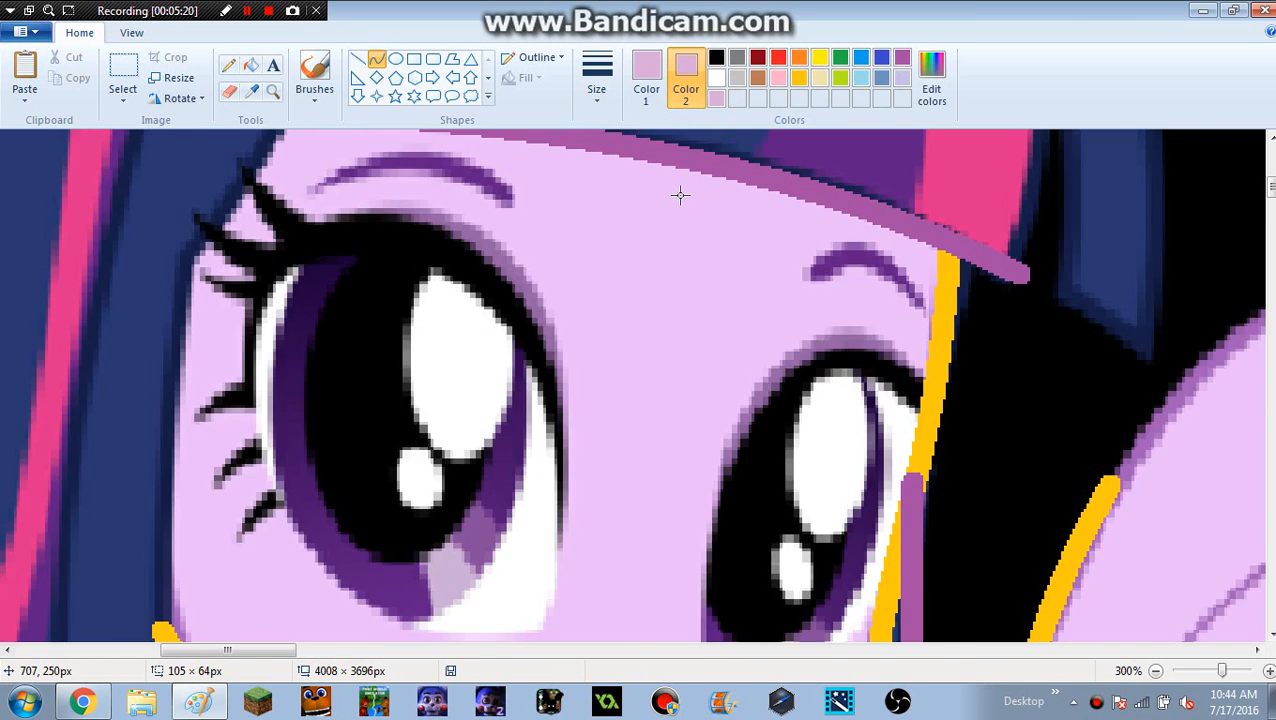
scroll(679, 190, "up", 2, "ctrl")
left_click(597, 75)
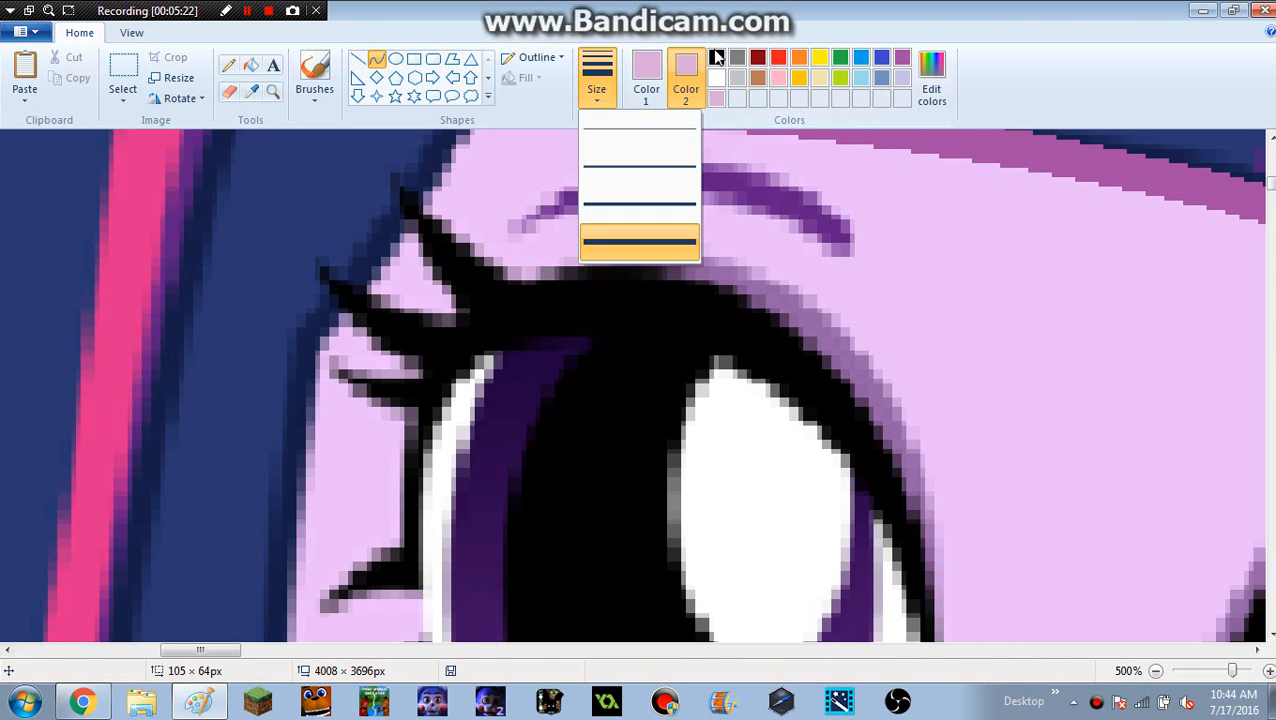
left_click(646, 72)
left_click(716, 57)
mouse_move(402, 214)
left_mouse_down()
mouse_move(473, 268)
mouse_move(604, 297)
left_mouse_up()
left_click_drag(517, 282, 513, 312)
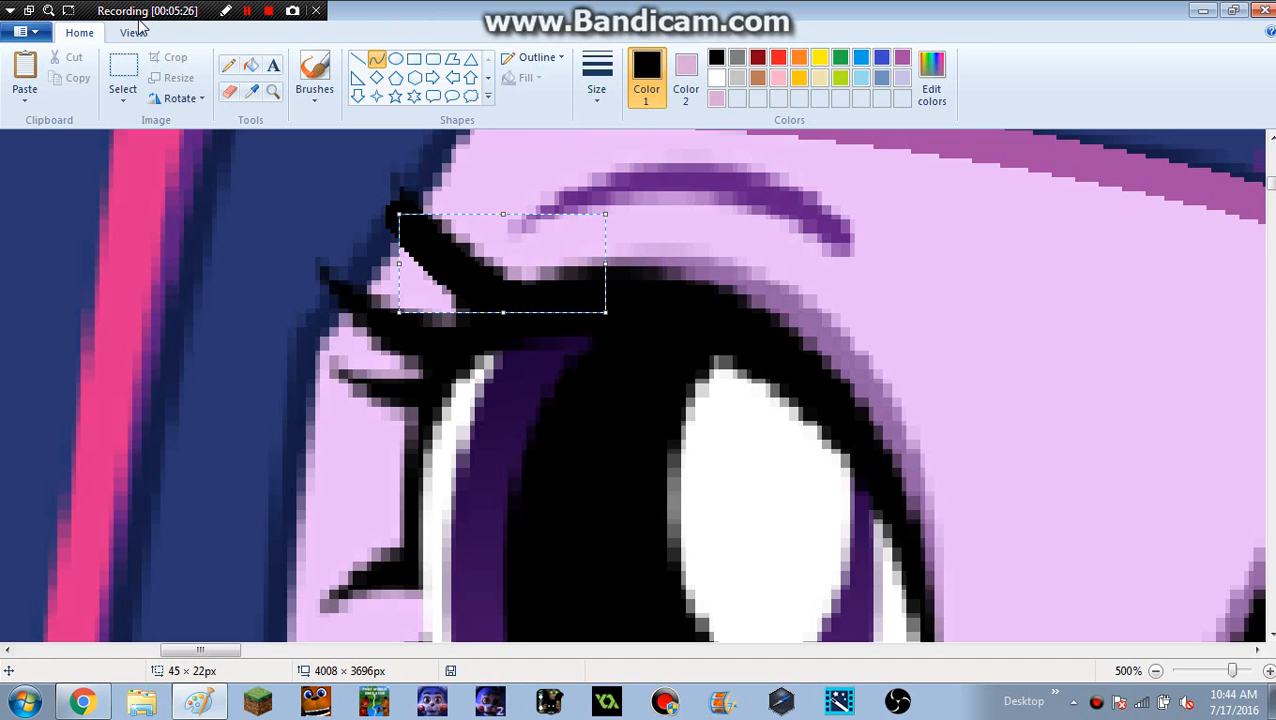
mouse_move(178, 12)
left_mouse_down()
mouse_move(960, 8)
mouse_move(932, 8)
left_mouse_up()
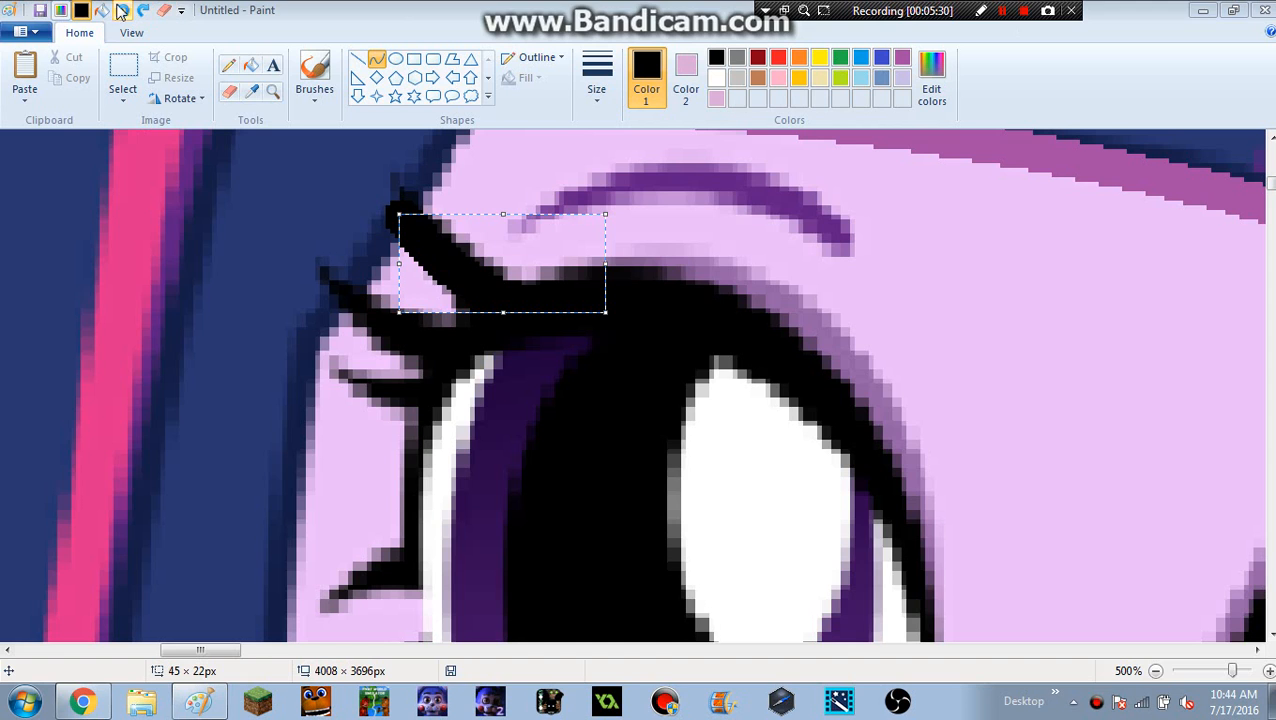
key("ctrl+z")
Mix a very dark grey, slightly lighter than black, as Color 1.
left_click(932, 95)
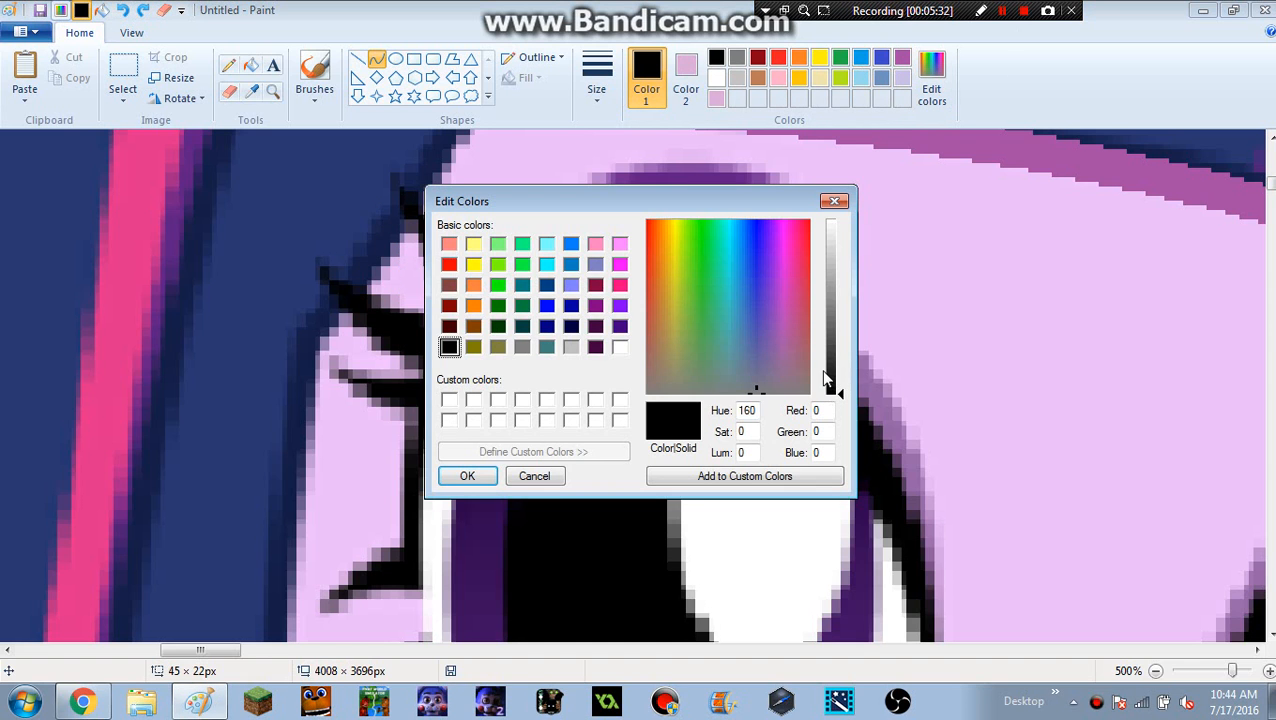
left_click(837, 375)
left_click(468, 476)
Try dark grey curves about 25 × 35 px and 29 × 62 px along the left eye's top eyelash and left edge, undoing both.
scroll(555, 387, "up", 1)
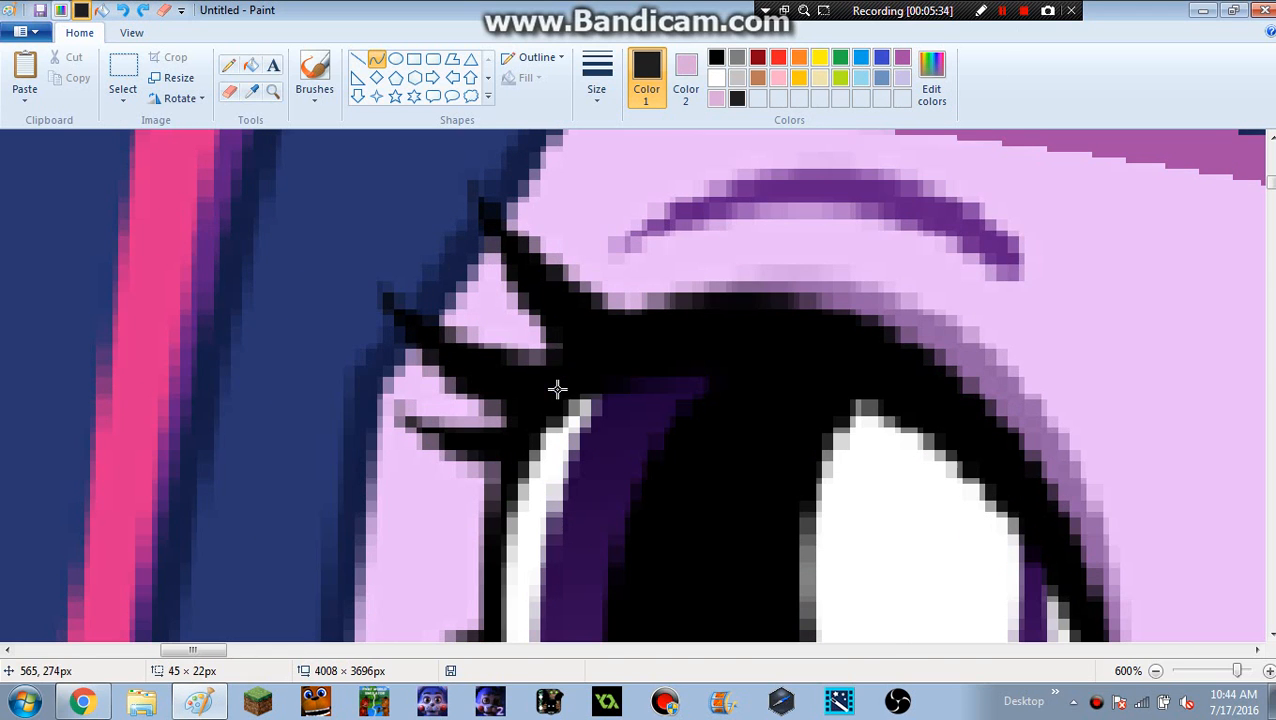
mouse_move(481, 185)
left_mouse_down()
mouse_move(621, 367)
mouse_move(544, 308)
mouse_move(560, 325)
left_mouse_up()
key("ctrl+z")
scroll(505, 351, "down", 3)
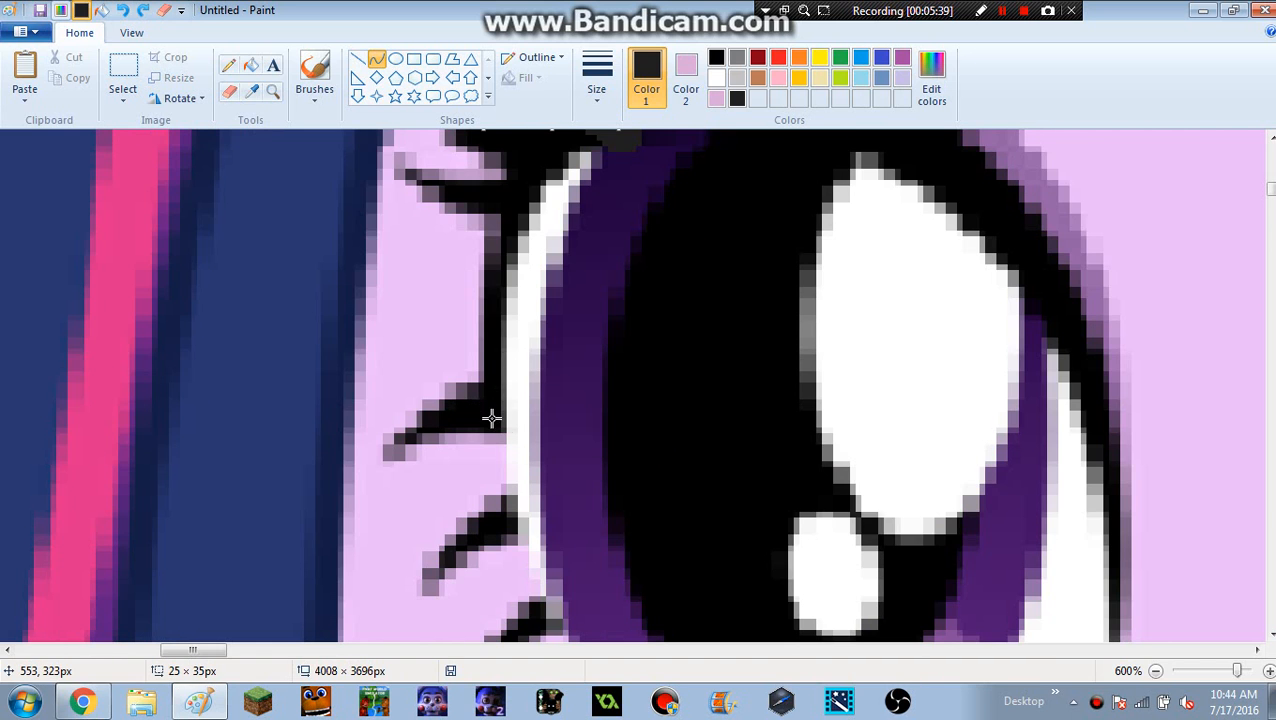
left_click_drag(491, 418, 561, 247)
left_click(122, 10)
Trace the right edge of the left eye with a dark grey curve about 16 × 108 px.
scroll(1142, 527, "down", 4)
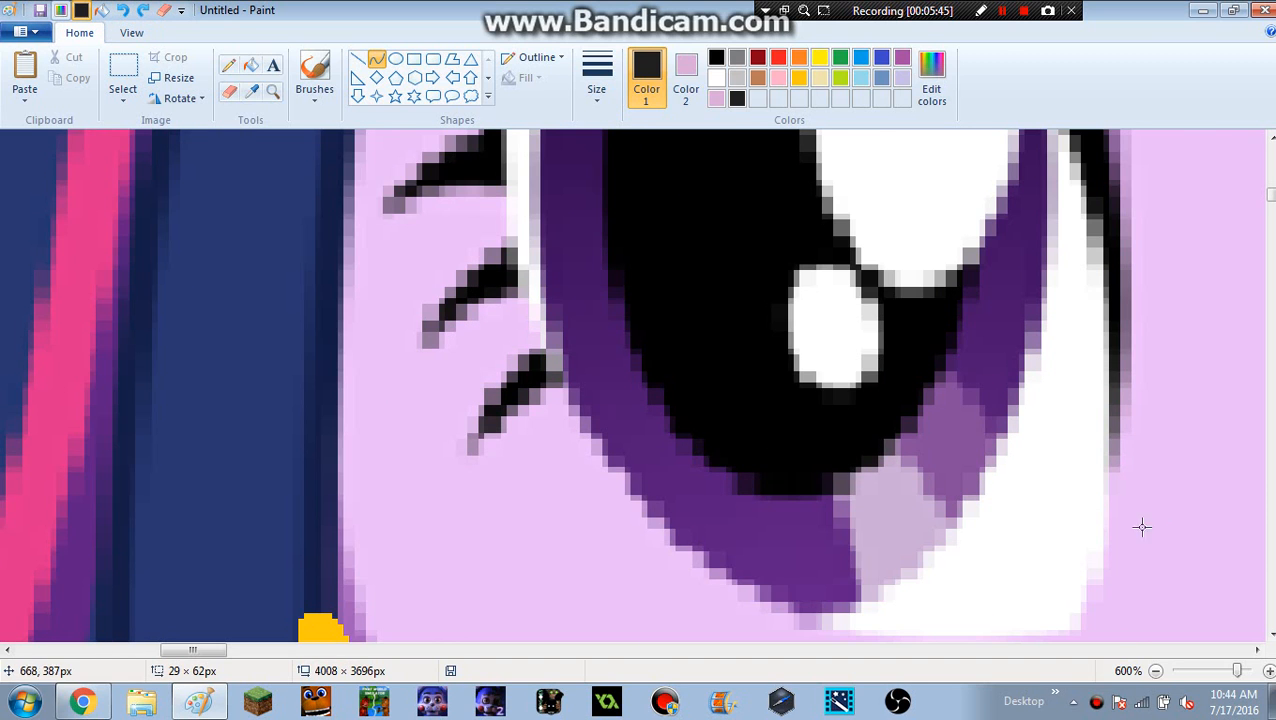
scroll(1095, 509, "down", 1)
left_click_drag(1086, 504, 1108, 292)
scroll(1074, 336, "up", 3)
scroll(1044, 259, "down", 1)
scroll(1108, 292, "up", 2)
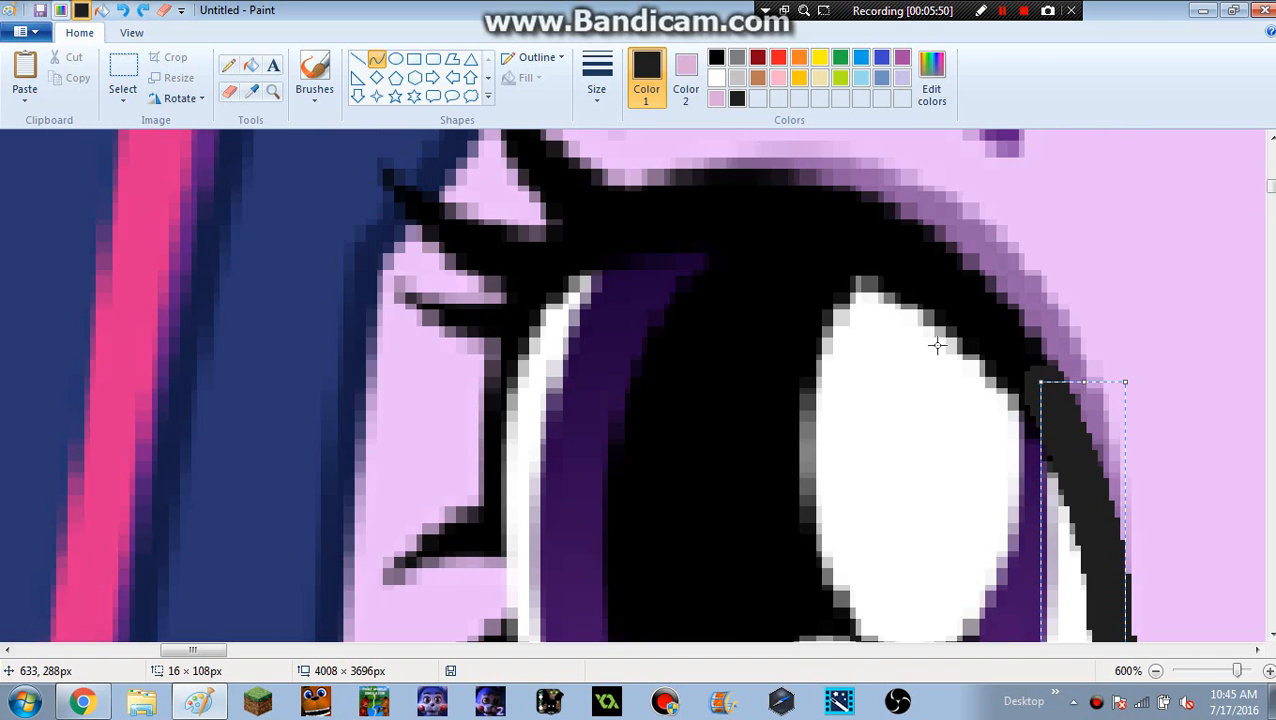
Trace the left eye's upper lid with a dark grey arc and continue down its left edge with a curve about 14 × 53 px.
left_click_drag(574, 268, 886, 262)
scroll(477, 437, "down", 1)
left_click_drag(482, 425, 496, 318)
scroll(484, 179, "up", 1)
left_click_drag(541, 257, 511, 304)
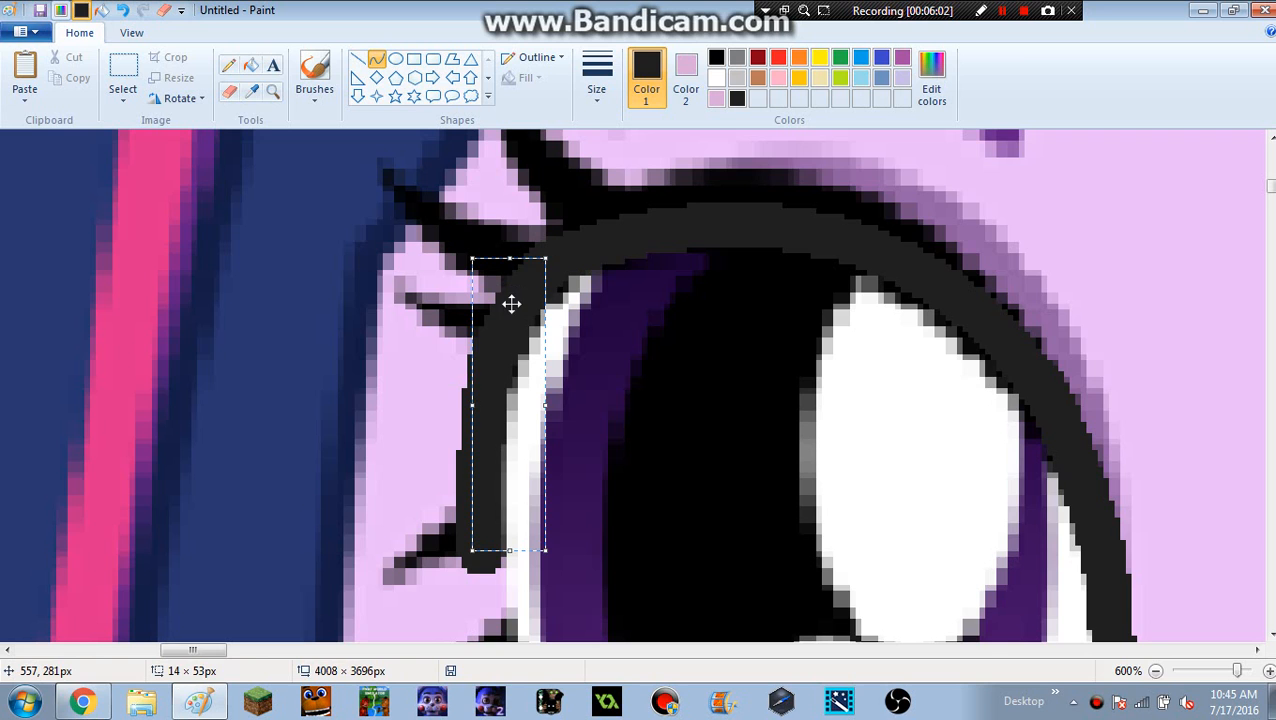
left_click(601, 291)
Look over the traced left eye, the right wing, the bangs and the ears of the picture.
scroll(603, 291, "down", 2)
scroll(640, 311, "down", 1)
scroll(672, 290, "up", 3)
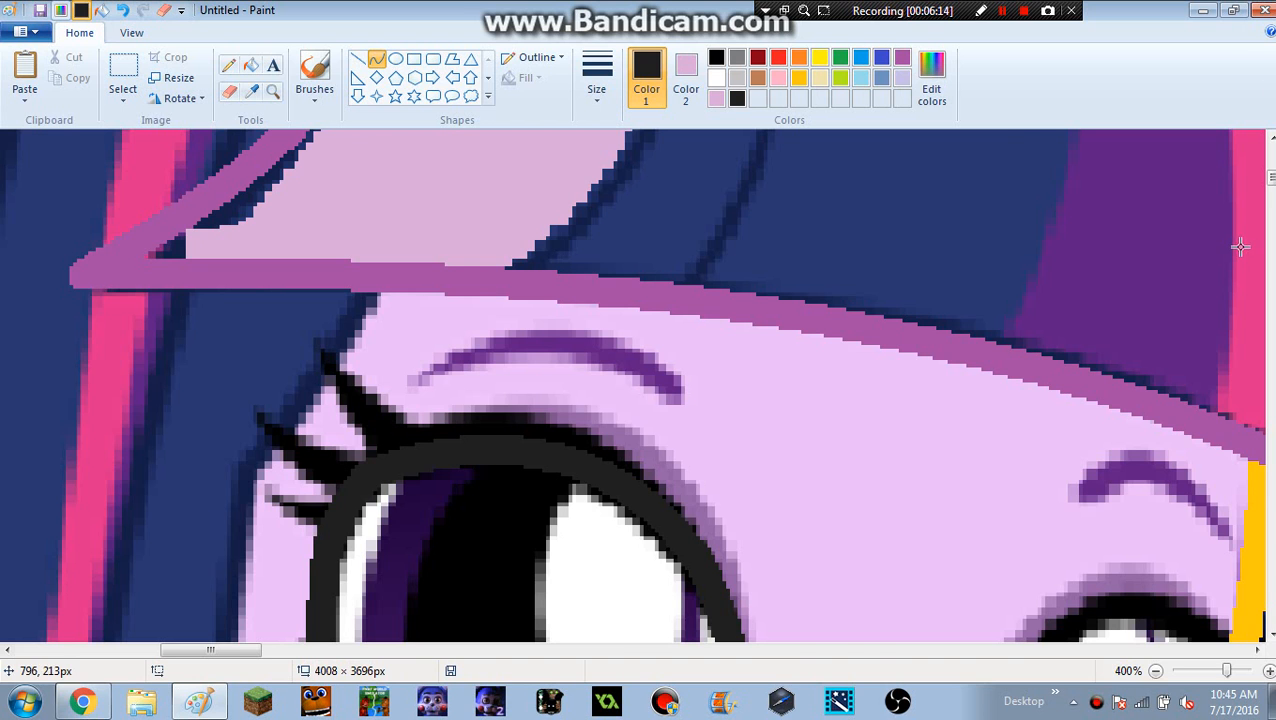
scroll(1240, 247, "down", 3)
scroll(580, 328, "down", 3)
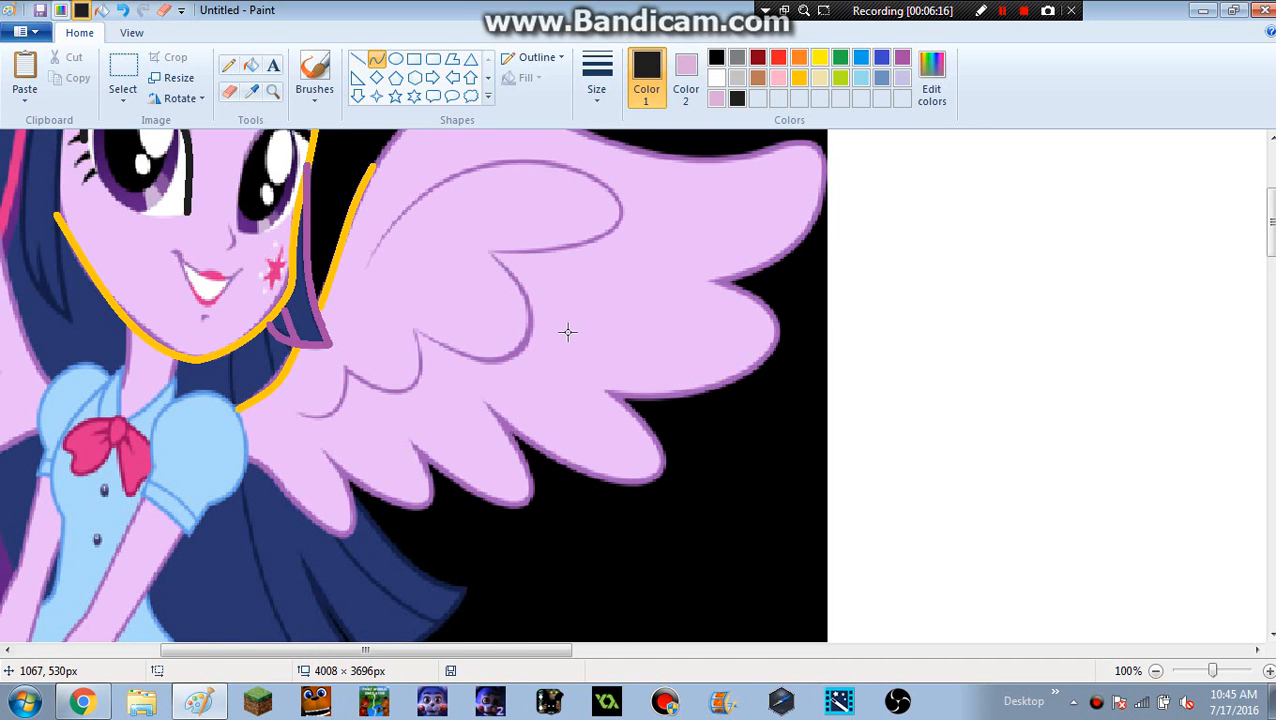
scroll(490, 340, "up", 5)
scroll(416, 290, "up", 2)
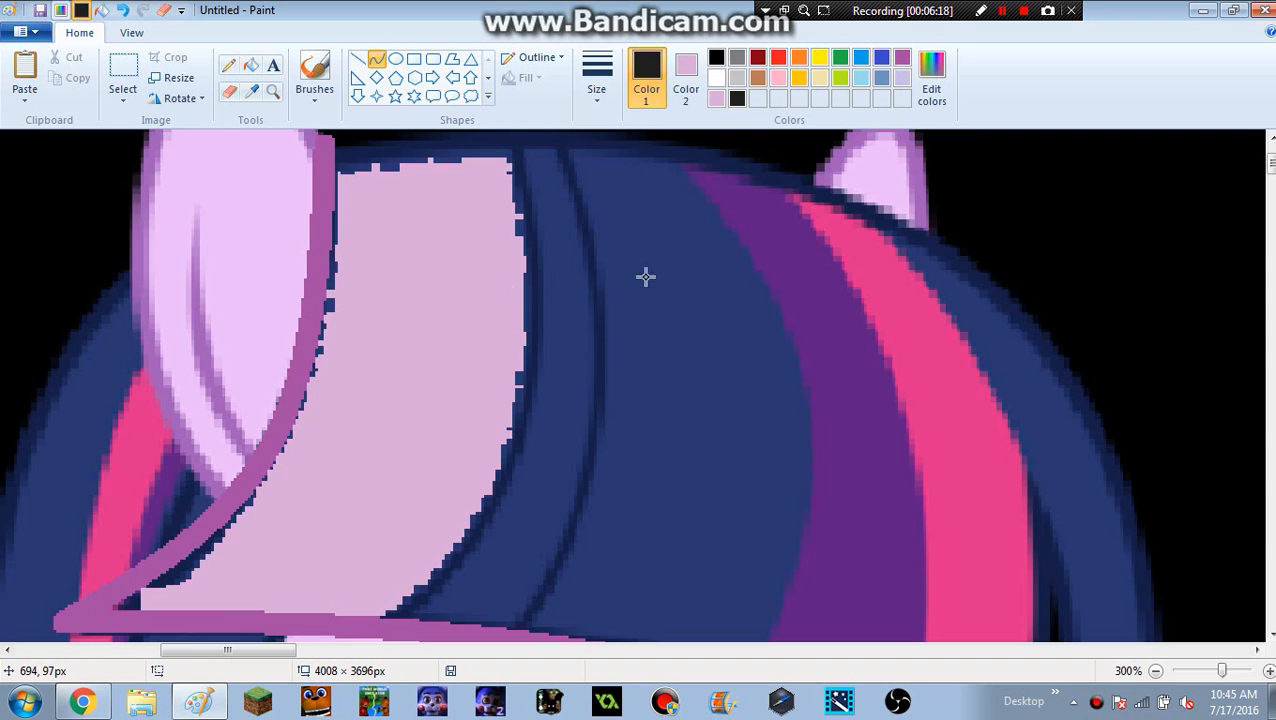
scroll(645, 277, "up", 3)
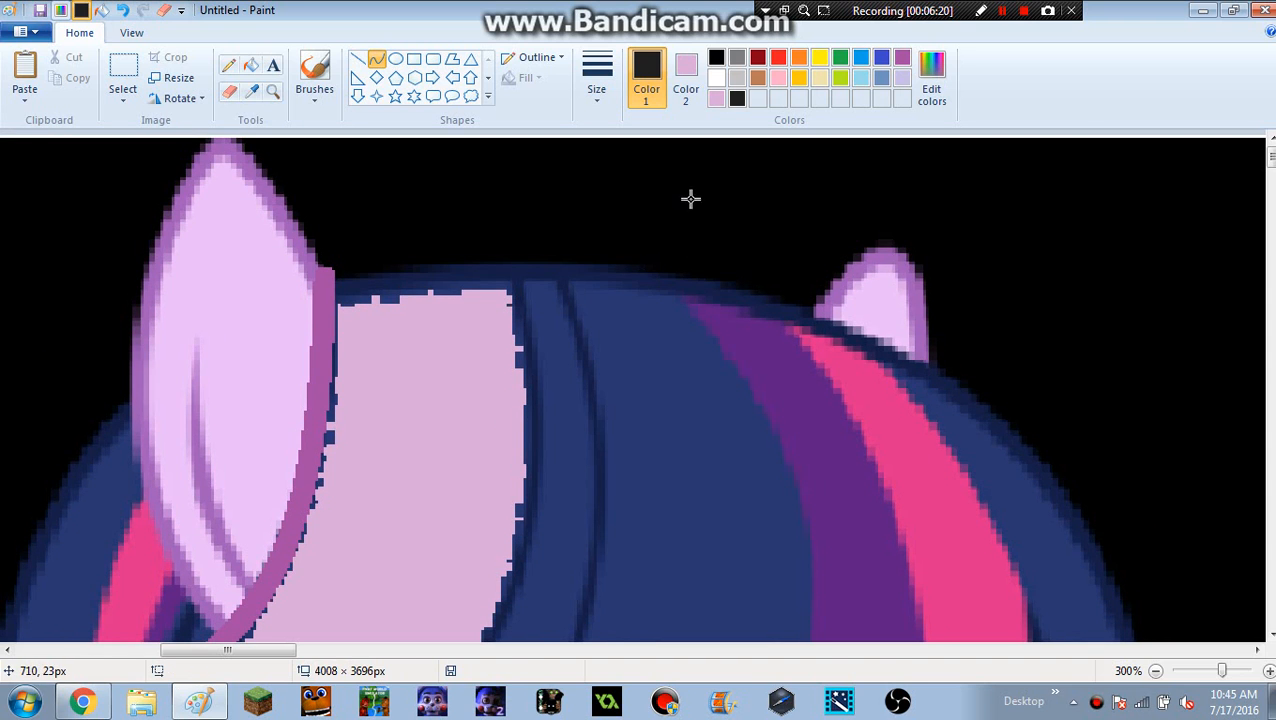
scroll(690, 200, "down", 10)
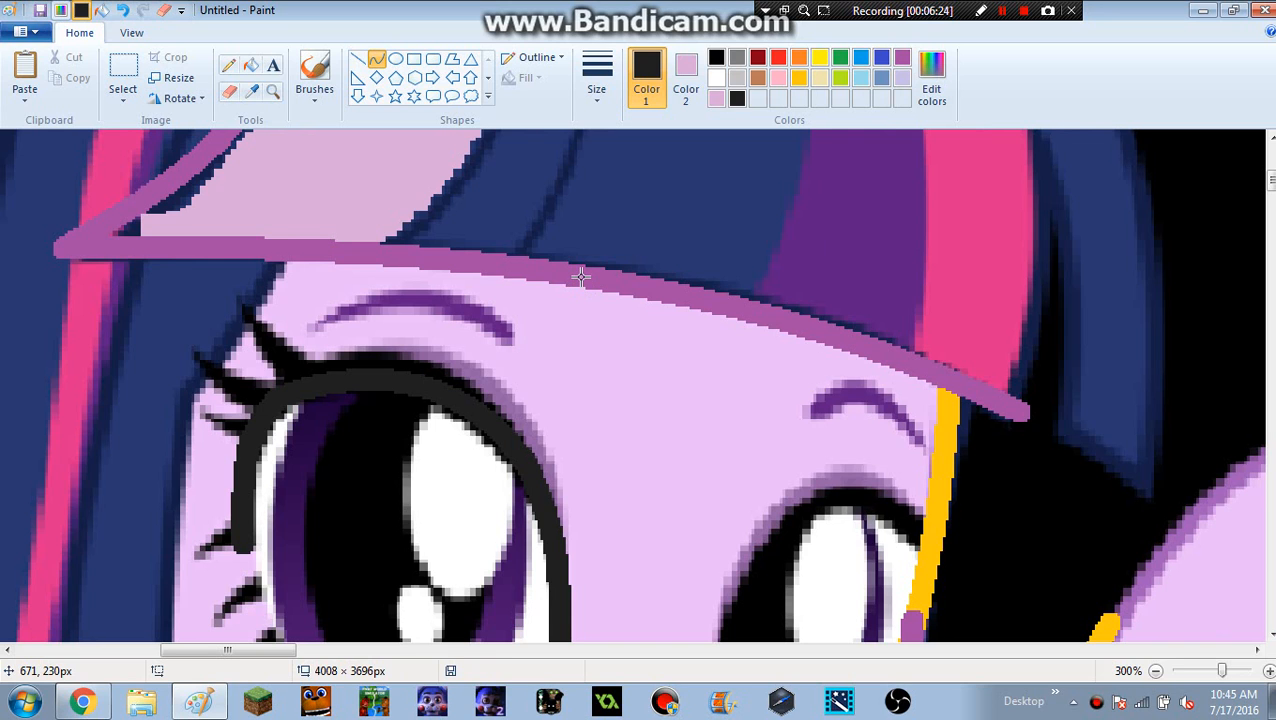
Trace the top of the hair from the left ear toward the purple streak with a purple curve about 150 × 18 px.
scroll(562, 283, "up", 10)
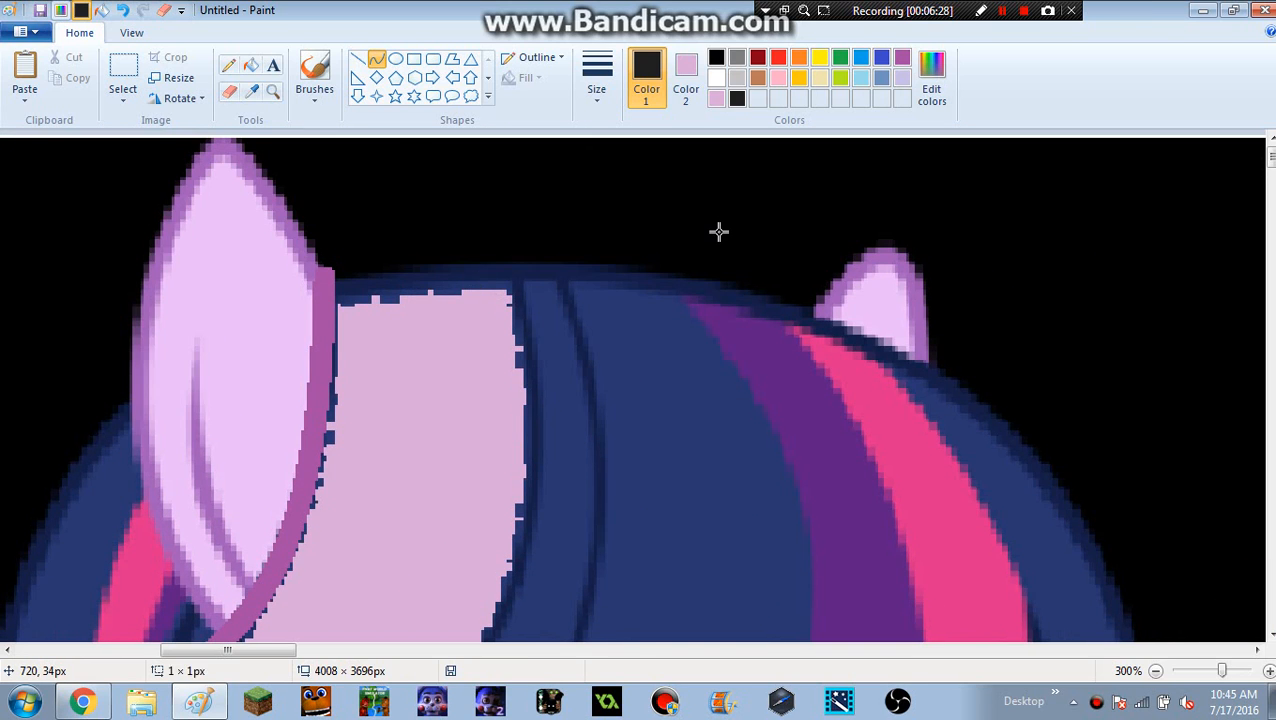
left_click(901, 57)
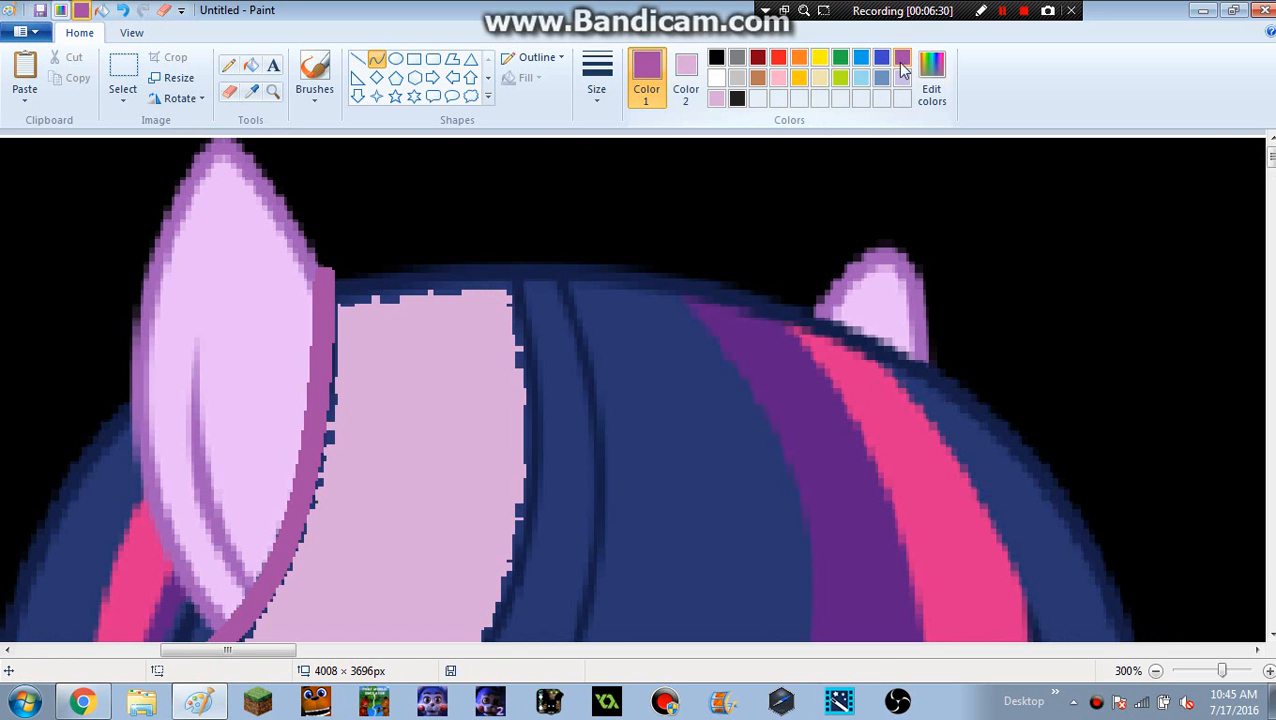
scroll(713, 329, "down", 5)
scroll(710, 332, "down", 2)
scroll(658, 350, "up", 3)
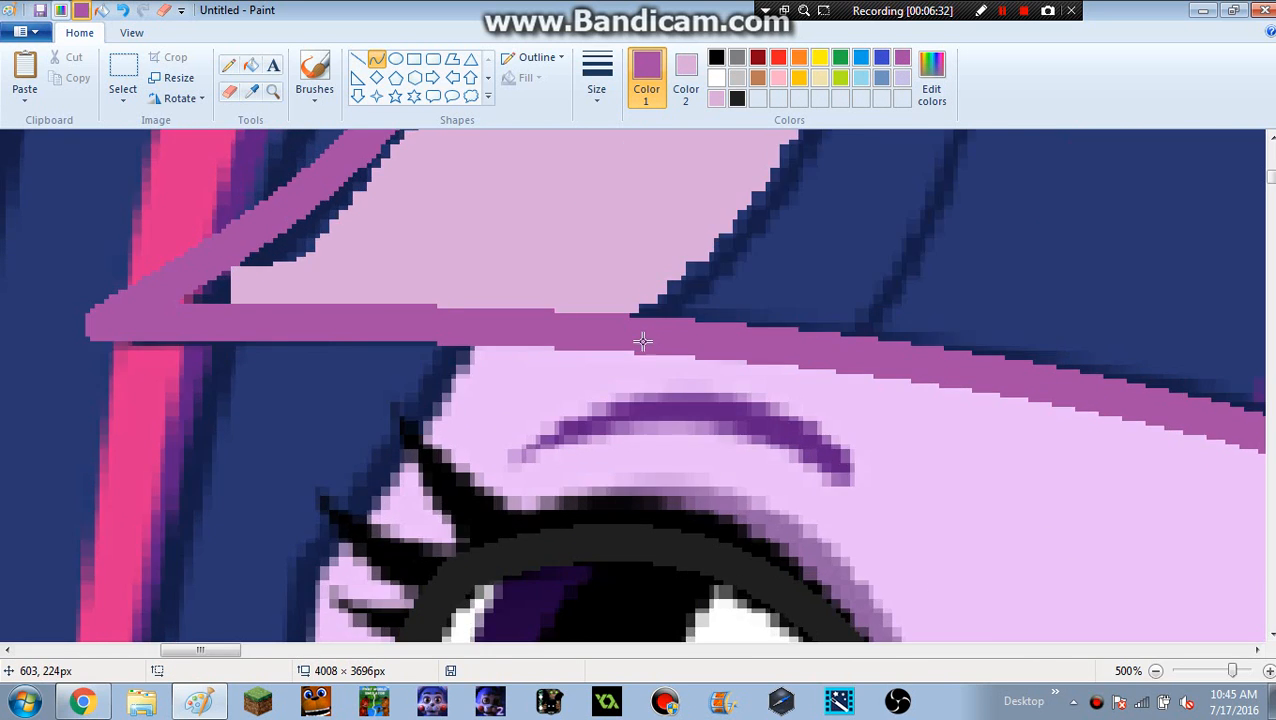
scroll(643, 339, "up", 5)
scroll(643, 339, "up", 3)
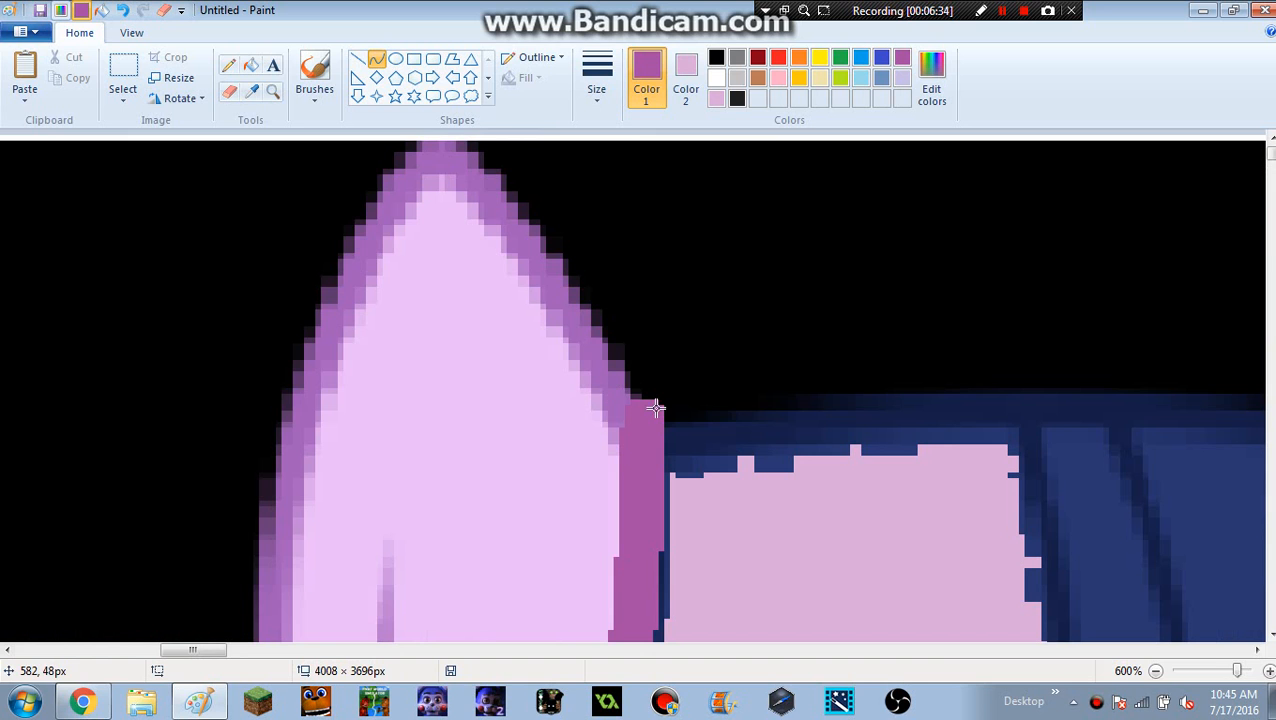
left_click_drag(655, 408, 1238, 410)
scroll(1048, 362, "down", 1)
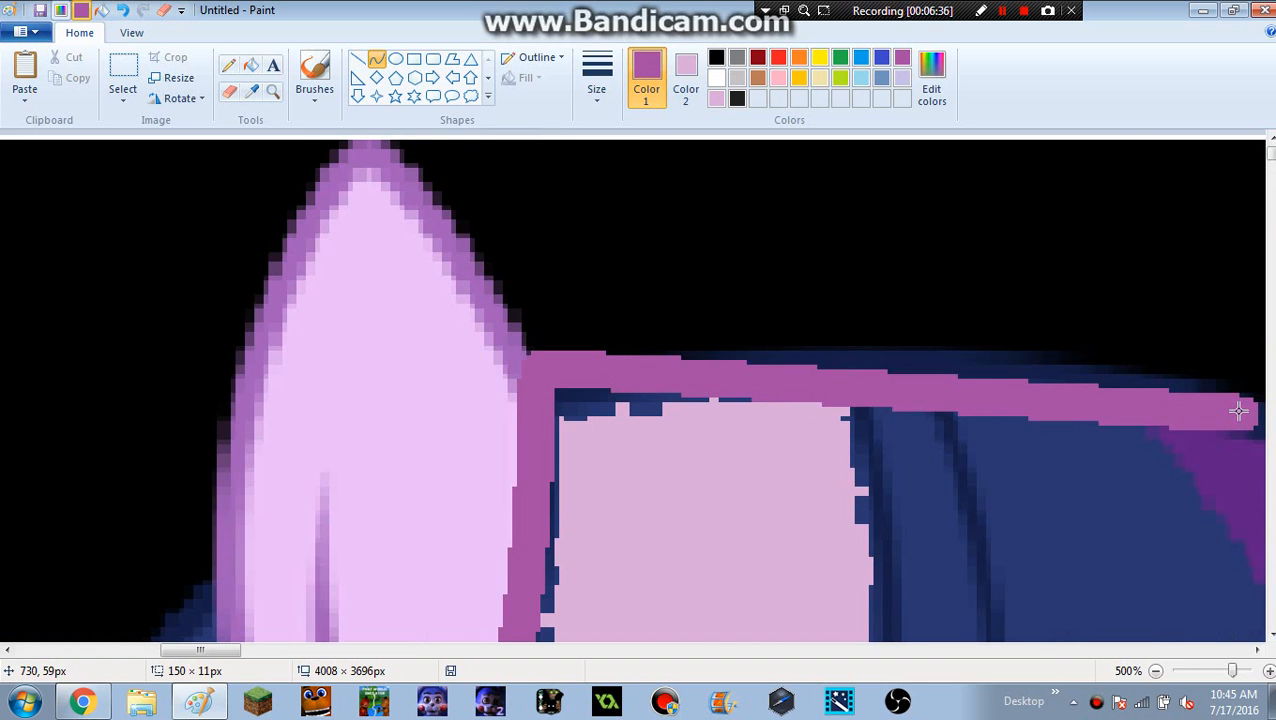
left_click_drag(960, 388, 1009, 345)
scroll(991, 343, "down", 1)
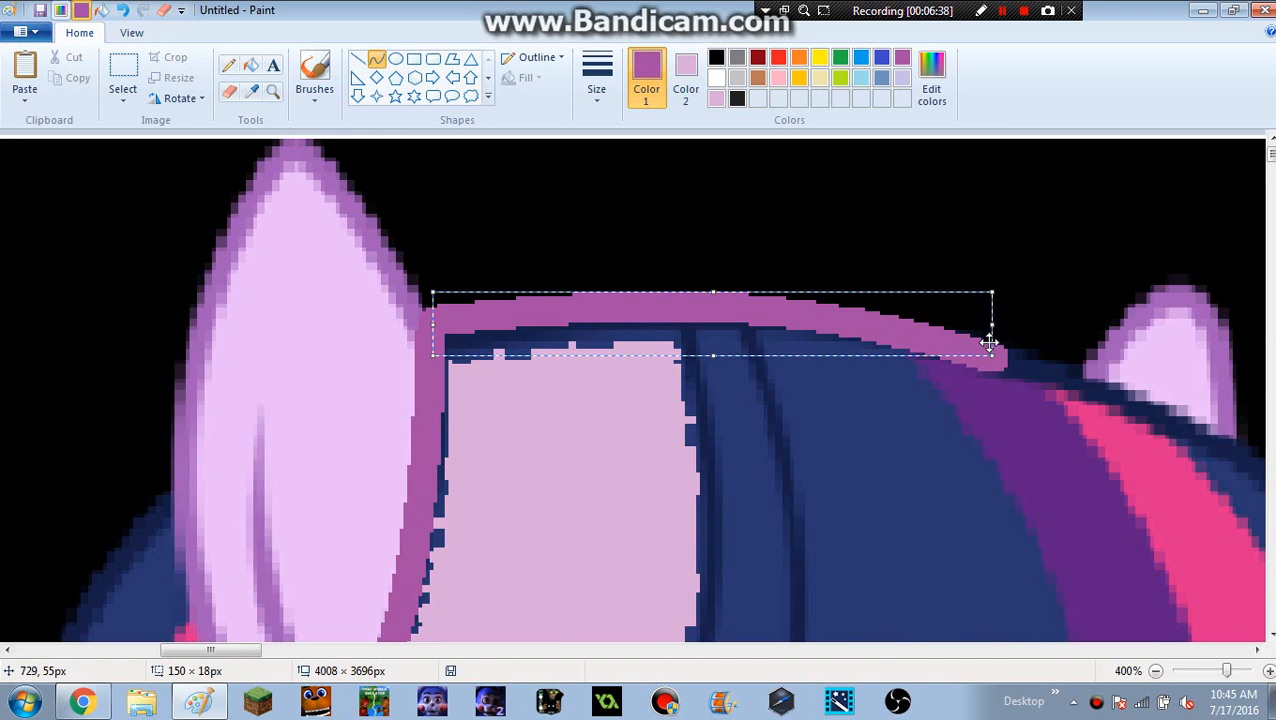
Trace the right edge of the bangs beside the pink streak with a purple curve about 19 × 110 px.
scroll(821, 337, "down", 5)
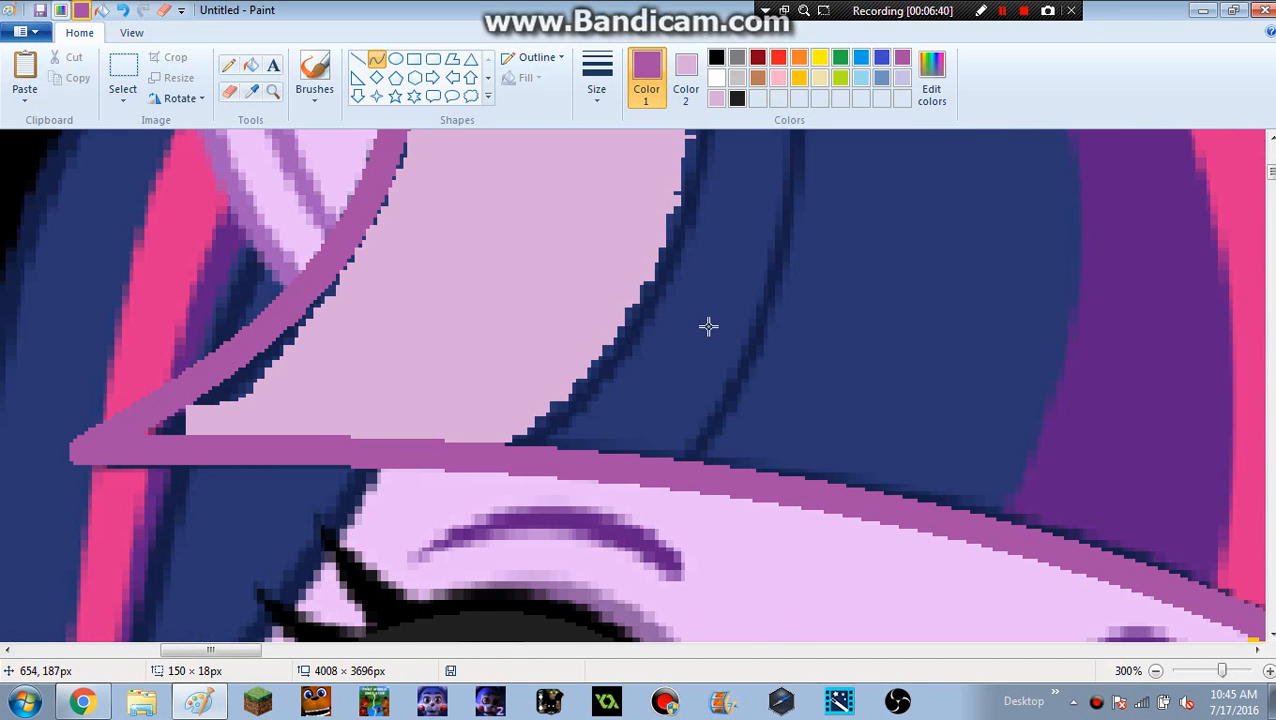
scroll(703, 333, "down", 1)
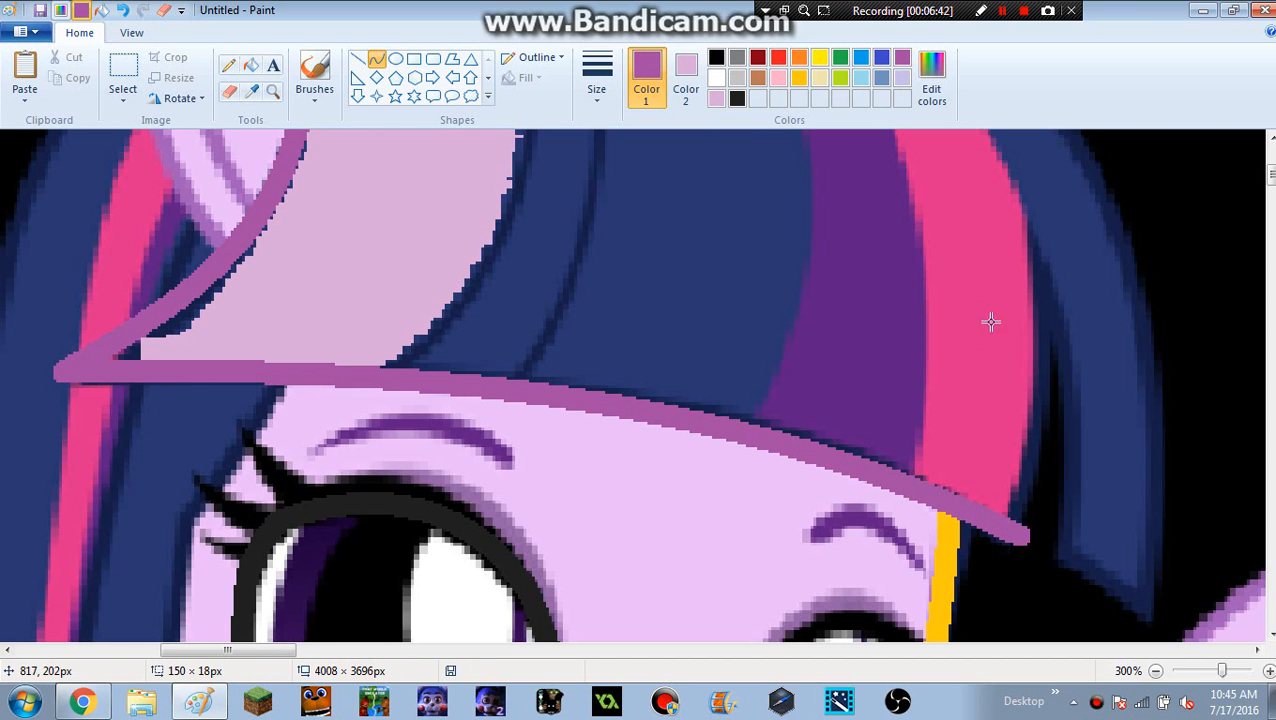
mouse_move(1036, 237)
left_mouse_down()
mouse_move(1068, 353)
mouse_move(1015, 532)
mouse_move(1048, 345)
mouse_move(1055, 380)
left_mouse_up()
left_click_drag(1062, 541, 1068, 537)
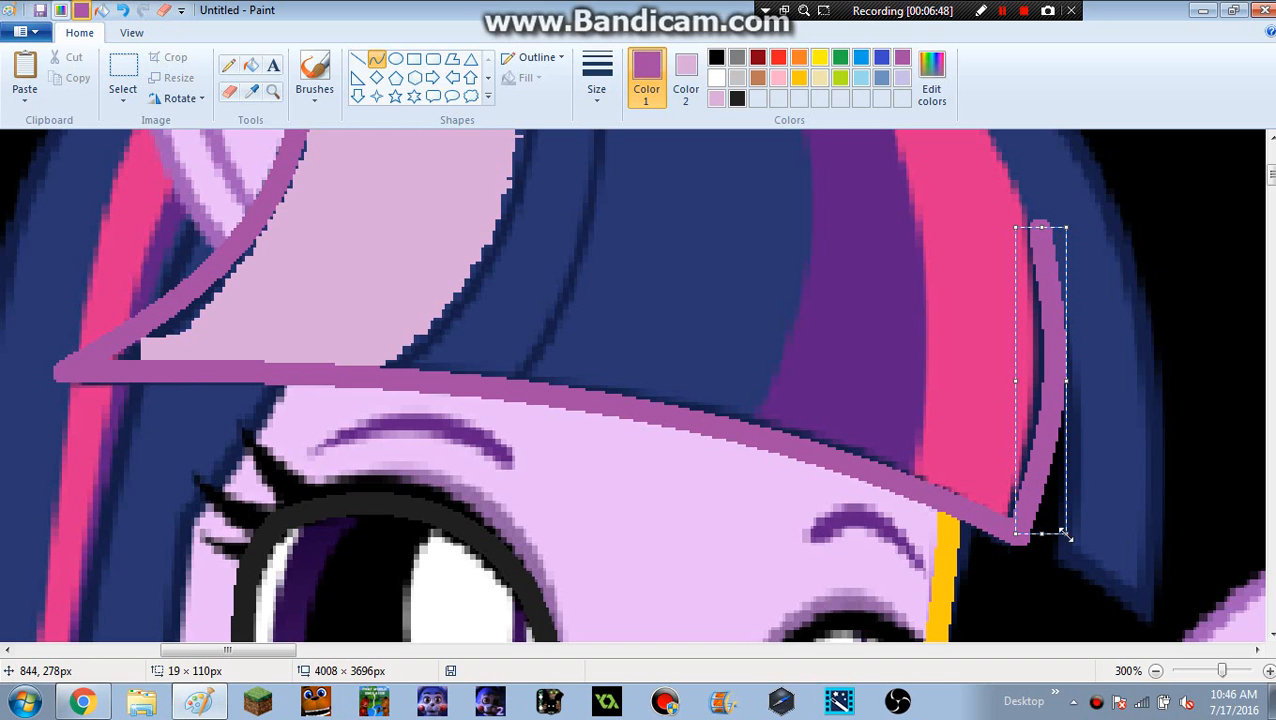
left_click(643, 459)
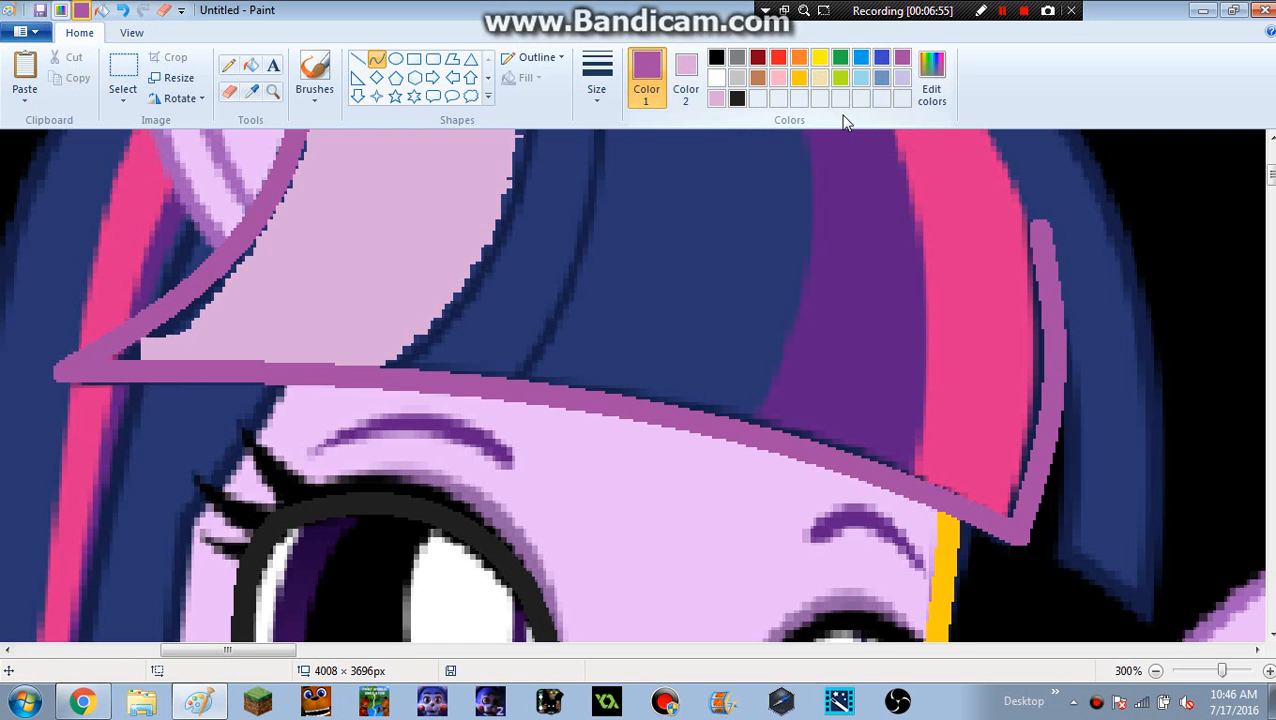
Choose green as the drawing colour and try a lighter shade of it with luminance 157 in the colour editor.
left_click(841, 58)
left_click(918, 104)
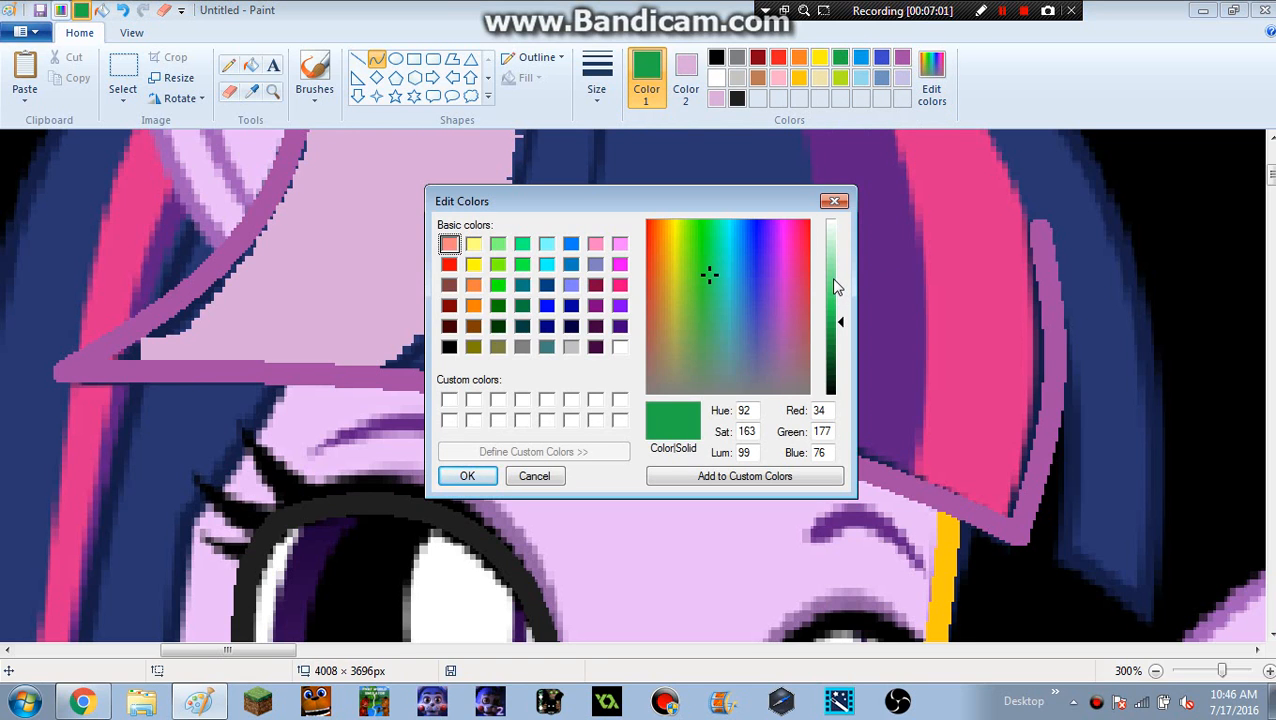
mouse_move(836, 287)
left_mouse_down()
mouse_move(843, 327)
mouse_move(845, 287)
left_mouse_up()
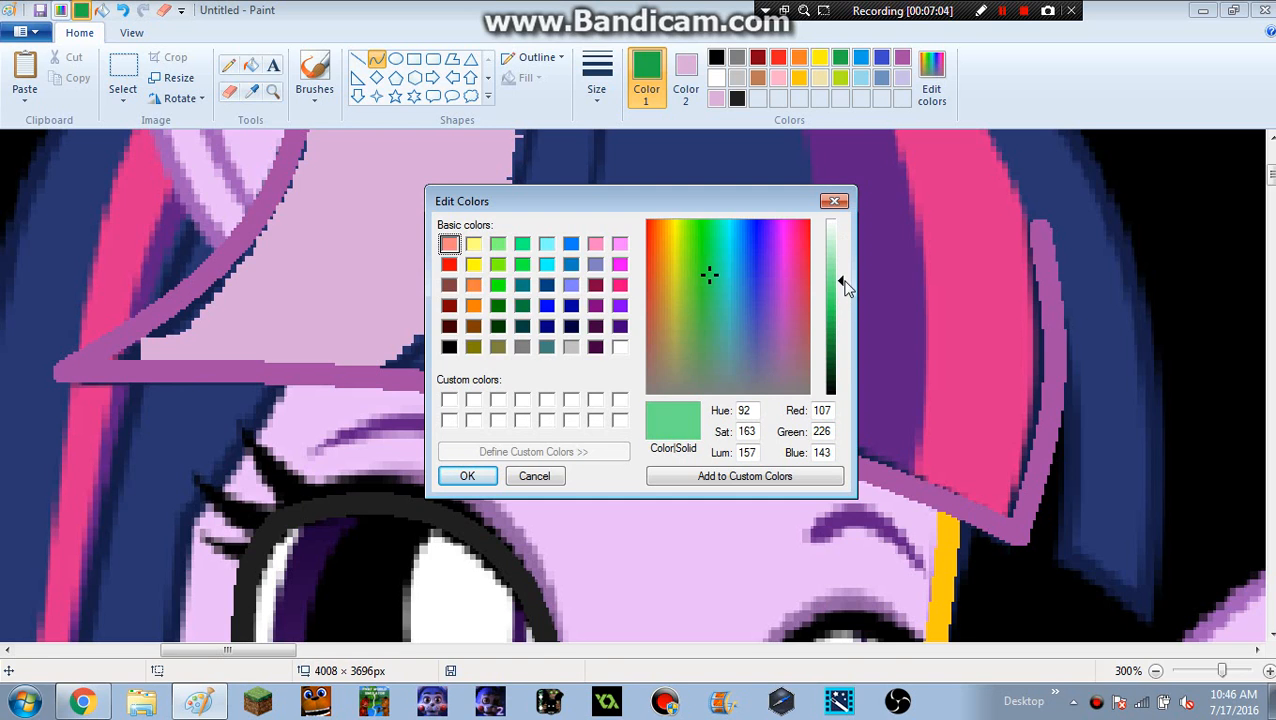
left_click(546, 478)
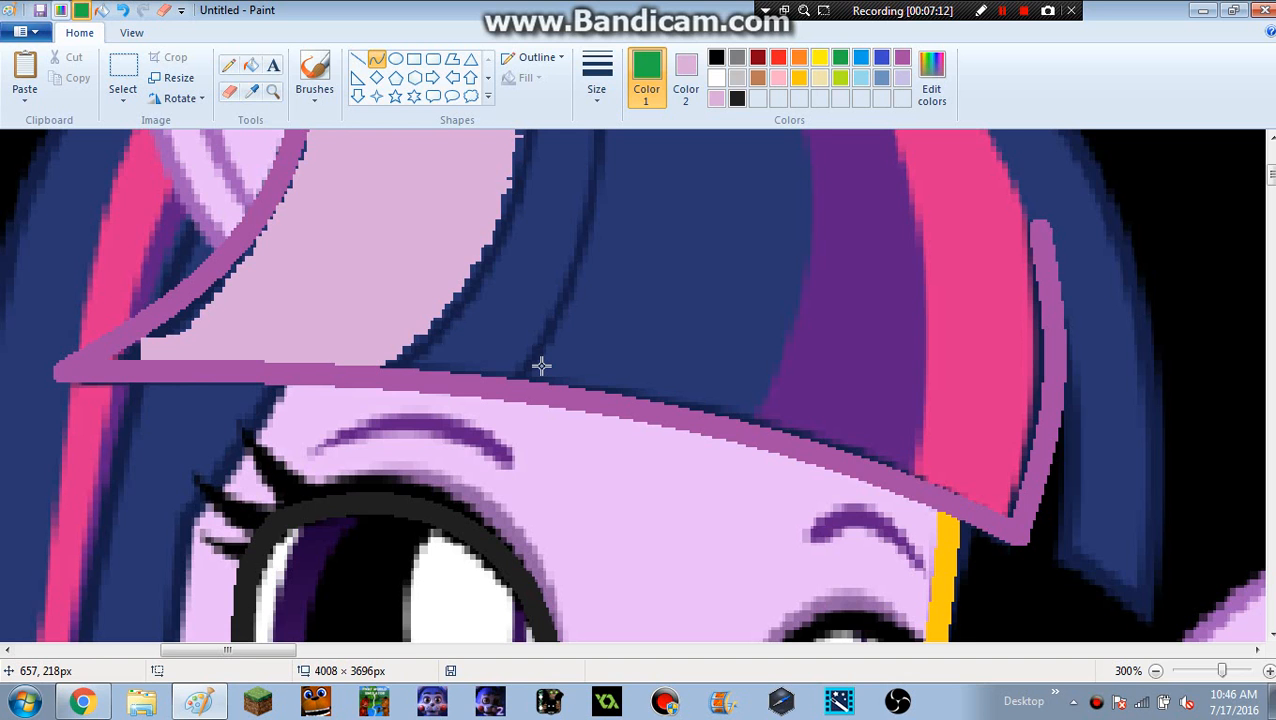
Look down the picture to the tail and boots, and close the untitled drawing without saving.
scroll(540, 366, "down", 1)
scroll(540, 366, "down", 1)
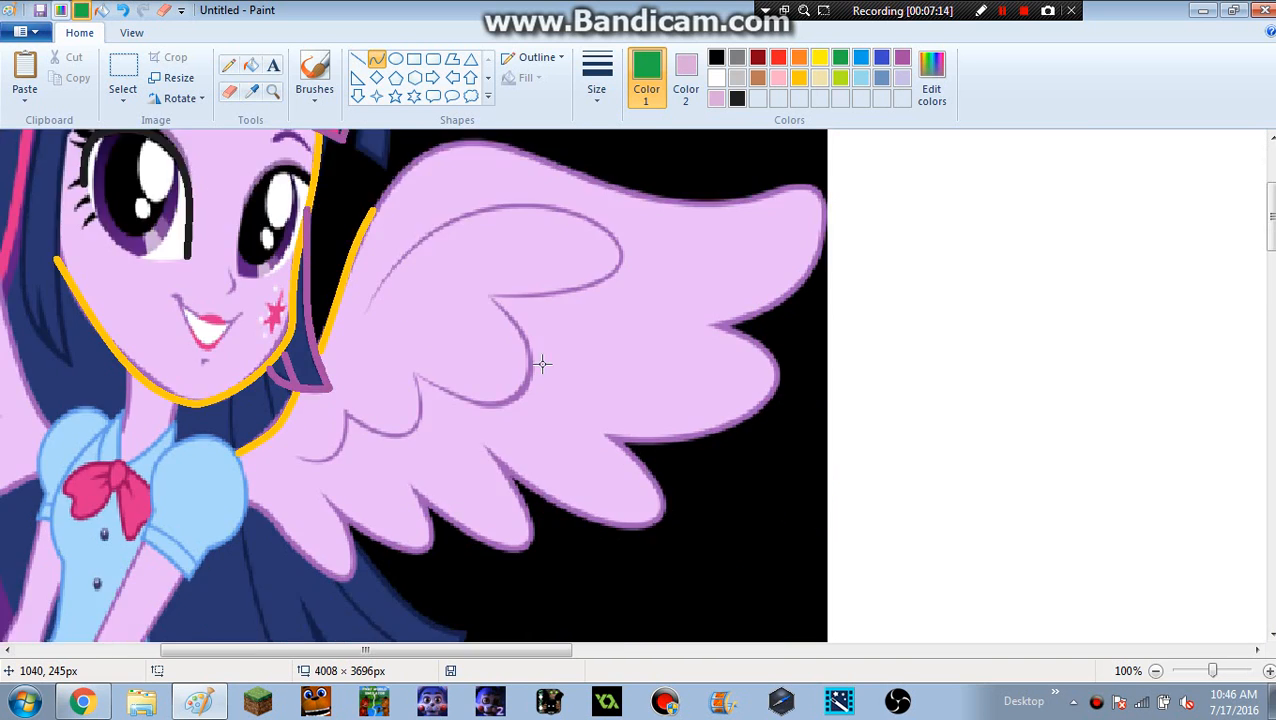
scroll(540, 364, "down", 6)
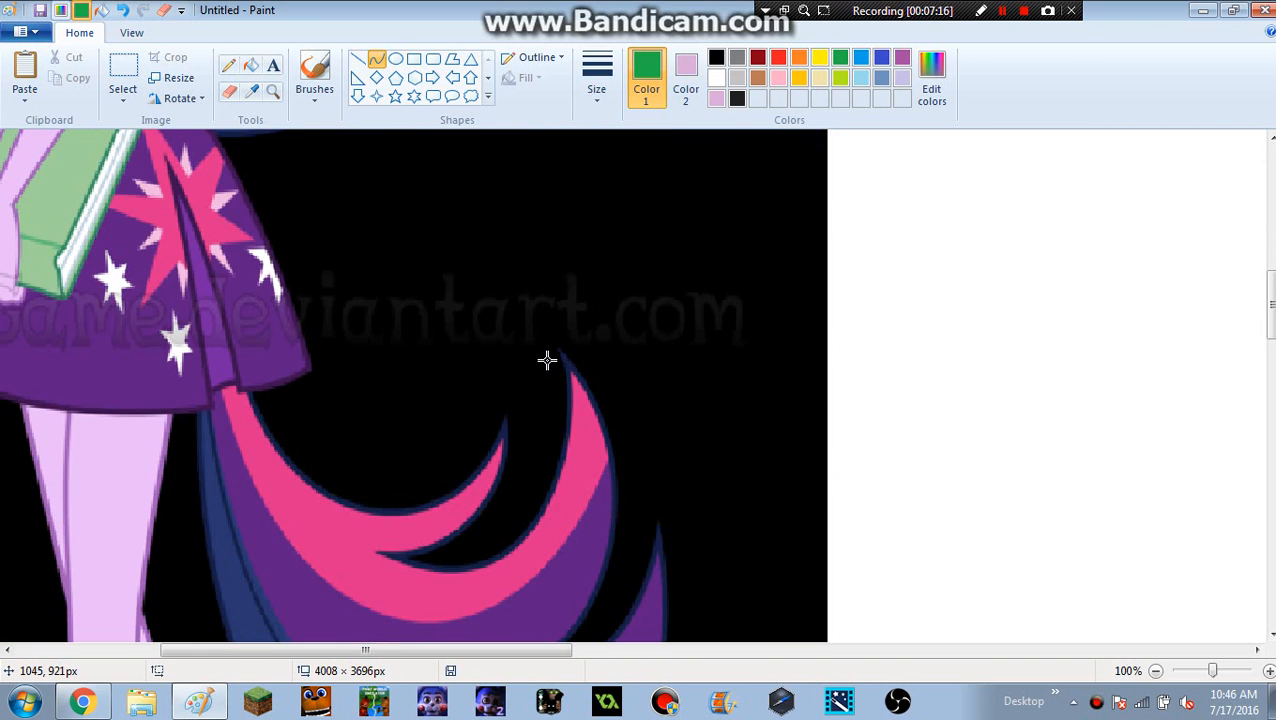
scroll(547, 360, "down", 2)
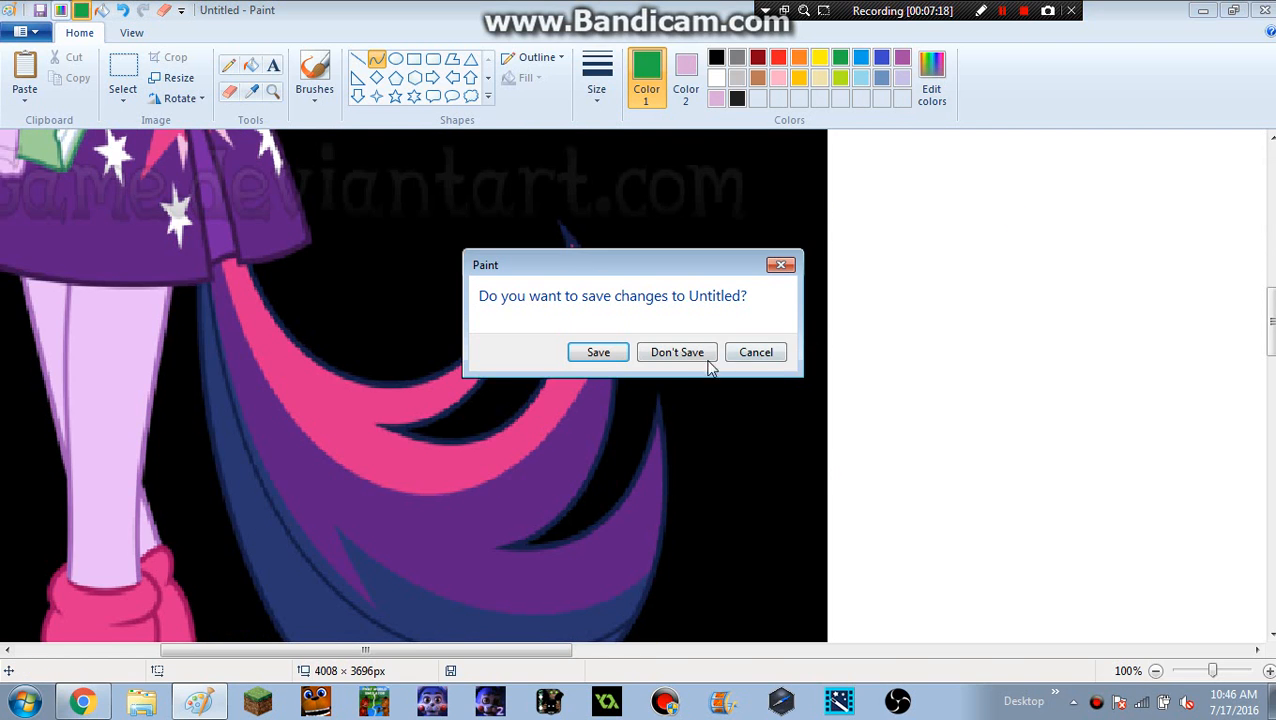
left_click(686, 353)
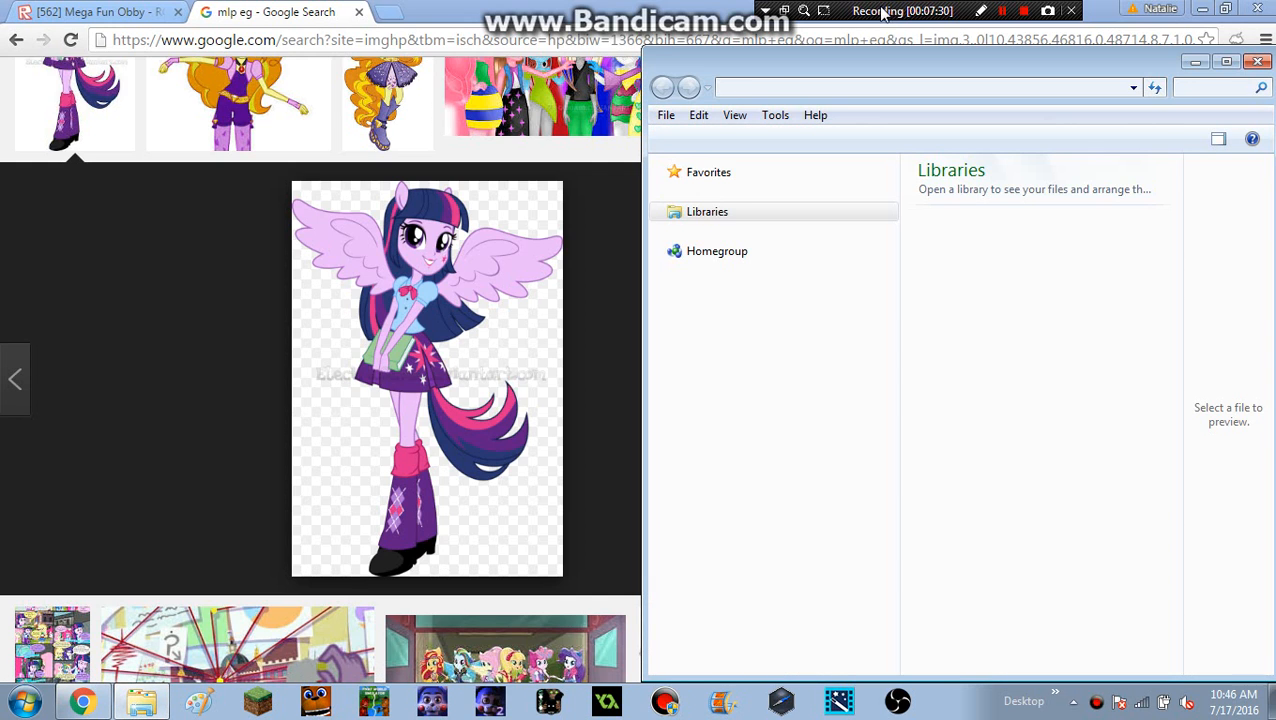
In Windows Explorer, open the Steven Universe folder of the Pictures library.
left_click_drag(883, 12, 130, 8)
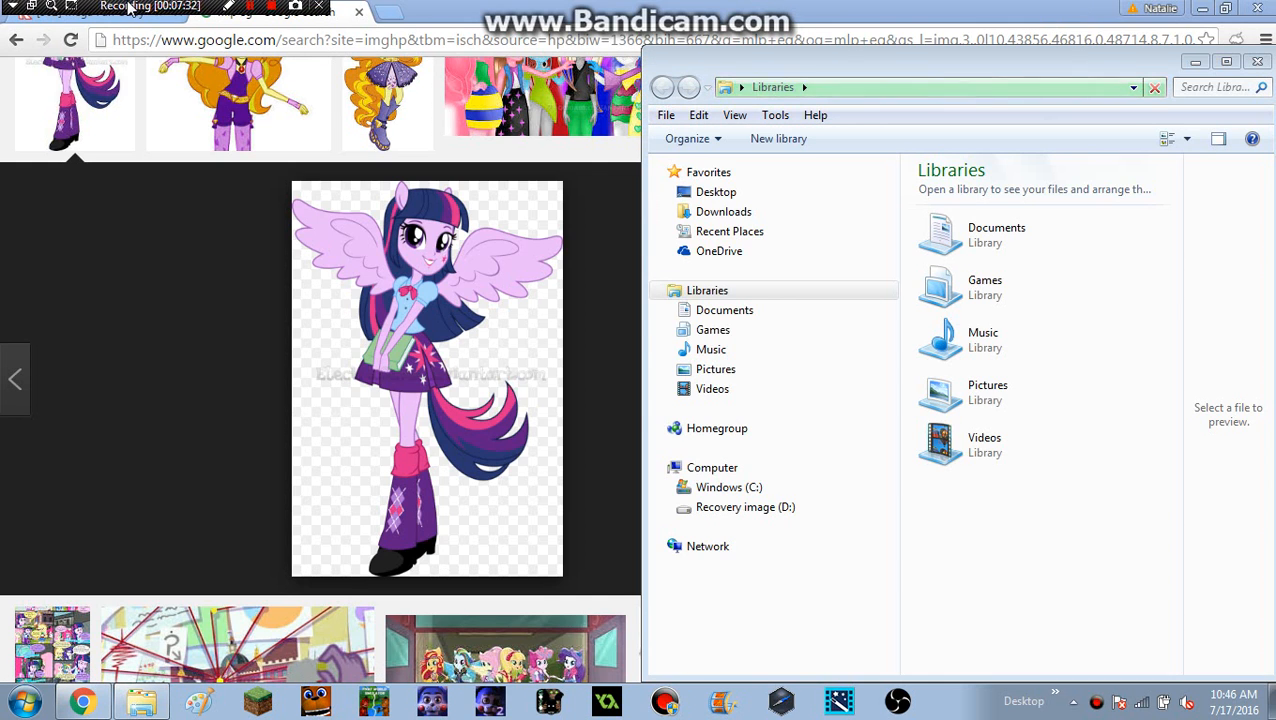
left_click(716, 370)
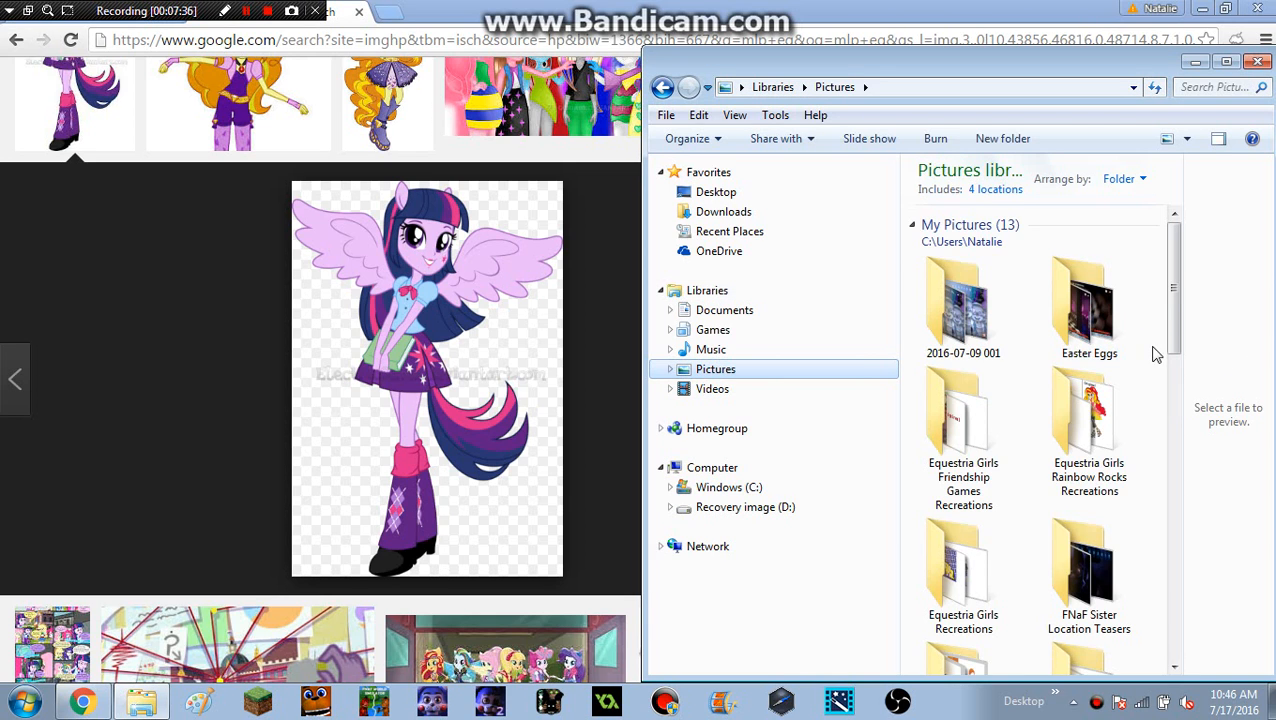
scroll(1175, 330, "down", 5)
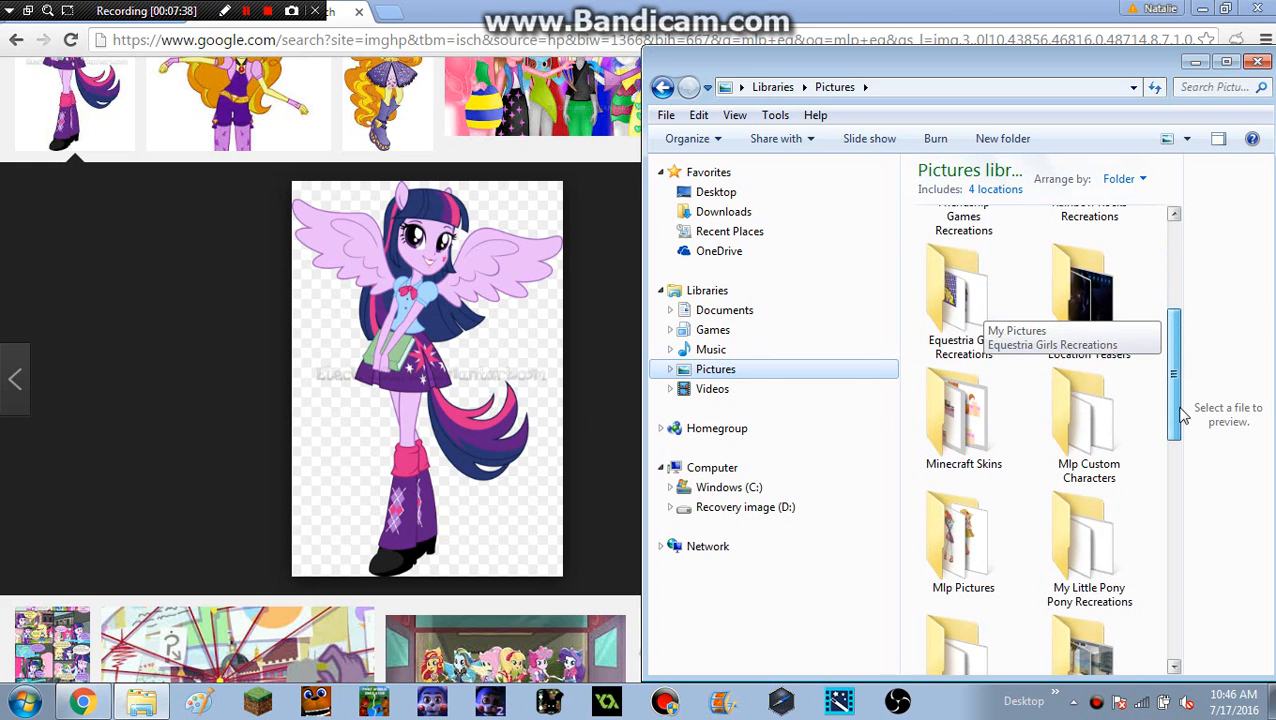
scroll(1186, 440, "down", 4)
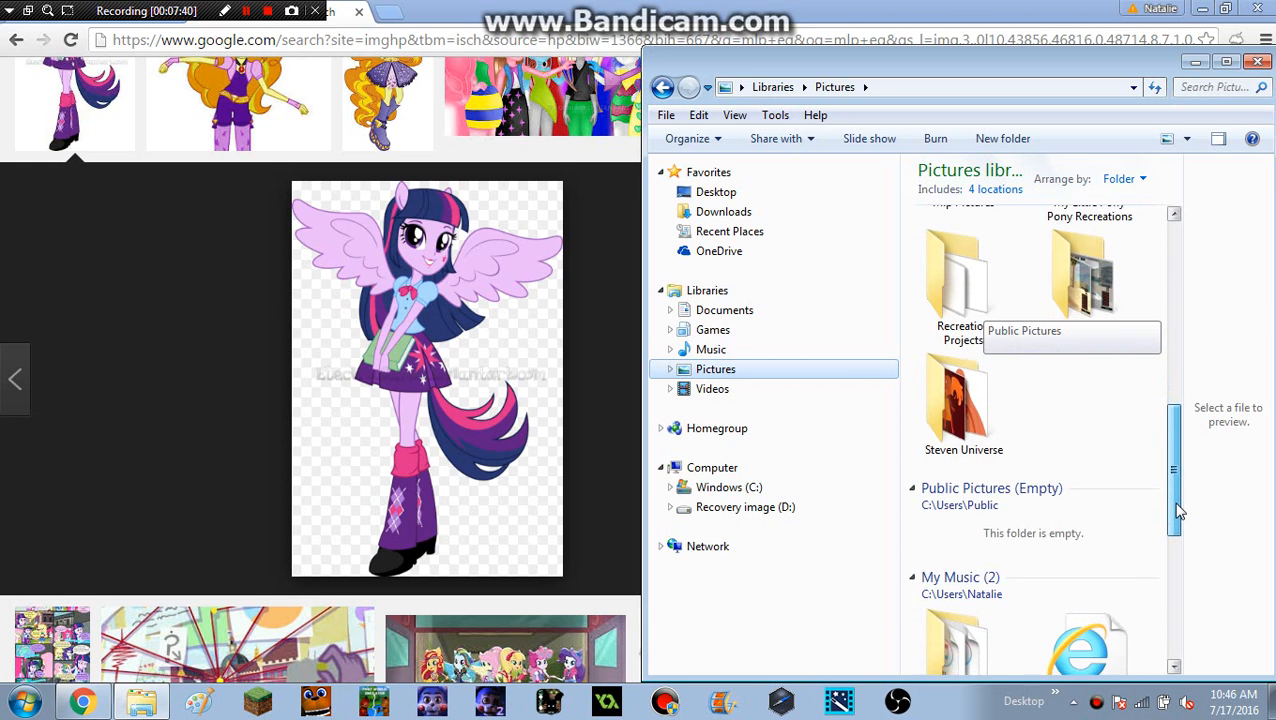
scroll(1186, 450, "up", 3)
scroll(1185, 460, "down", 1)
scroll(1183, 459, "down", 1)
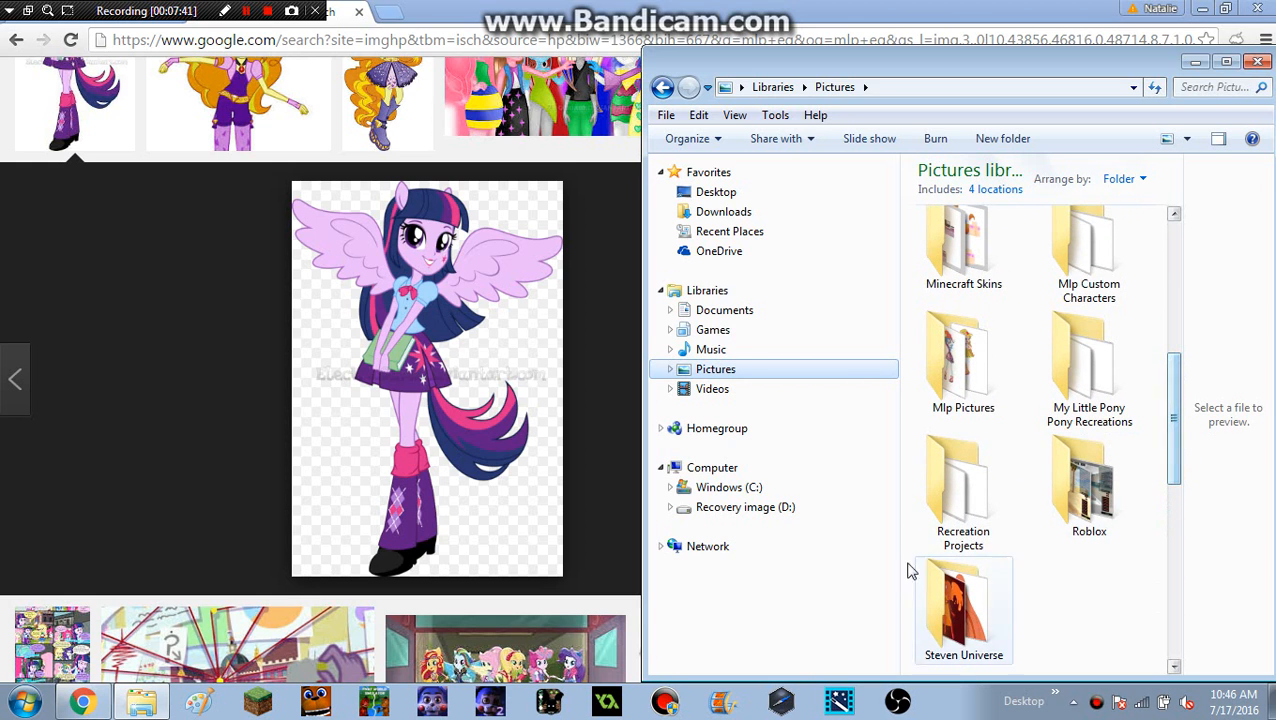
left_click(972, 586)
double_click(972, 586)
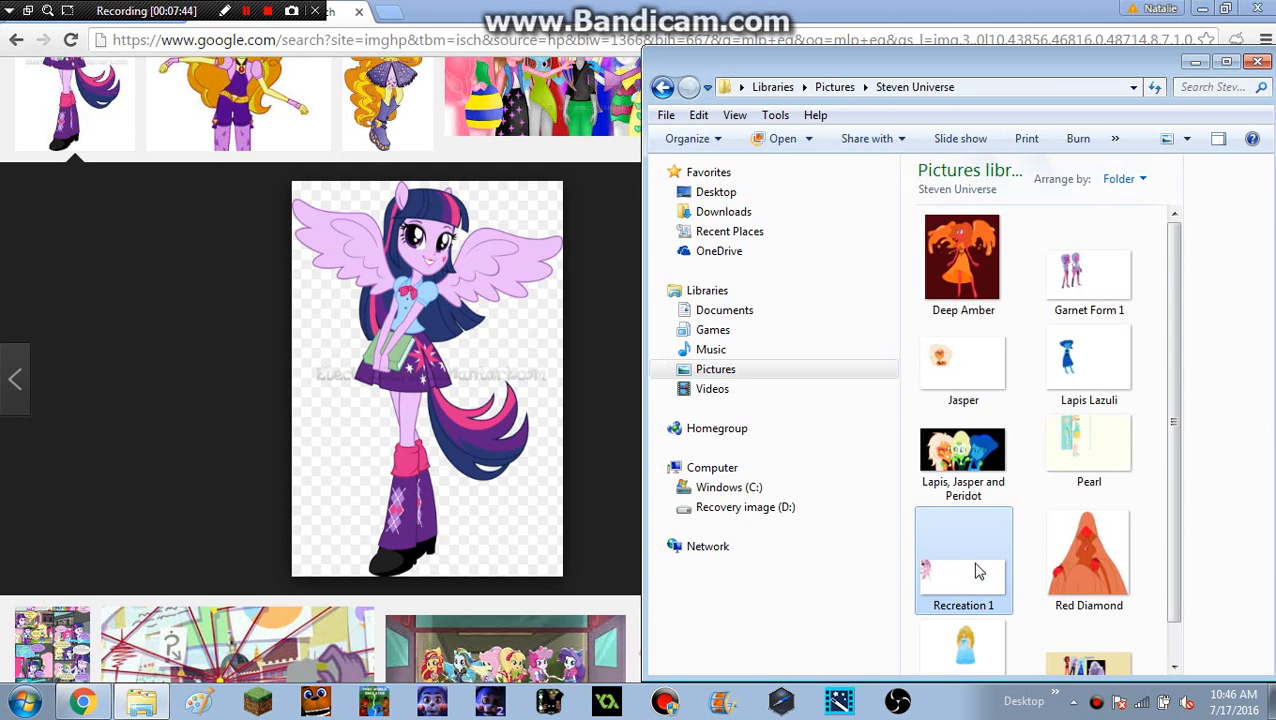
View the Deep Amber picture enlarged, examining the figure's face, wings, arms and dress, and close it.
left_click(963, 313)
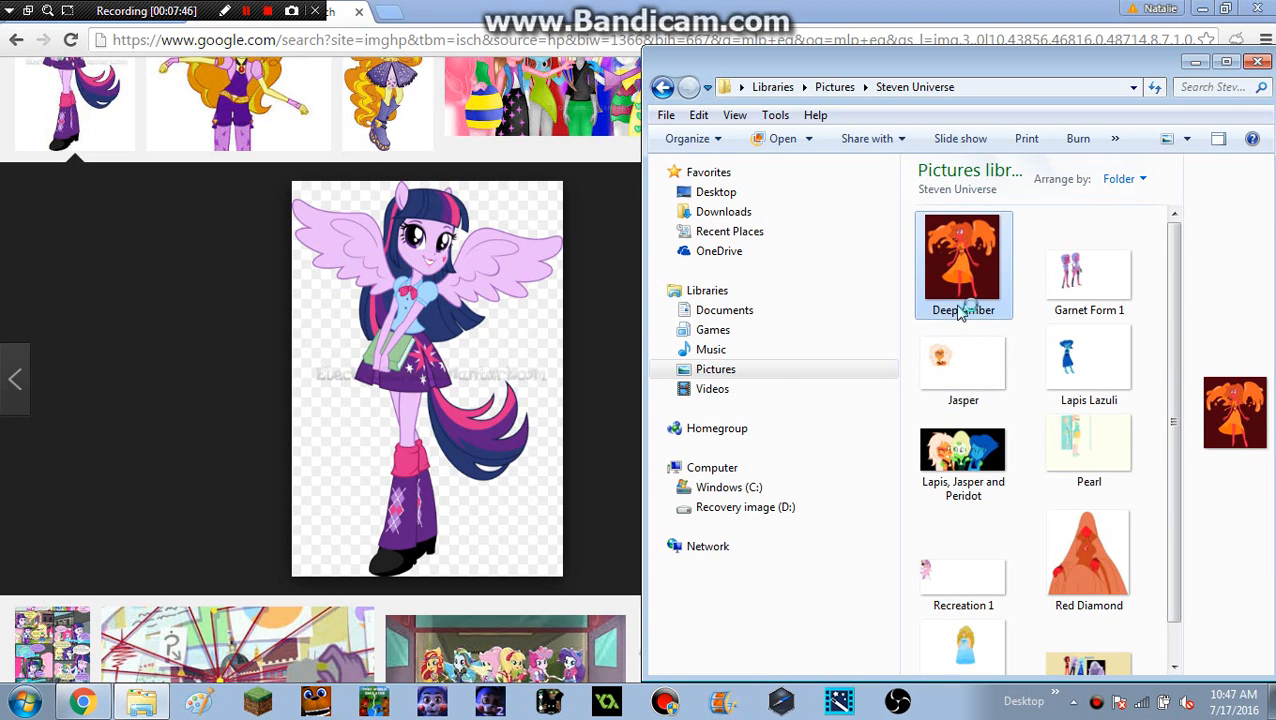
key("Return")
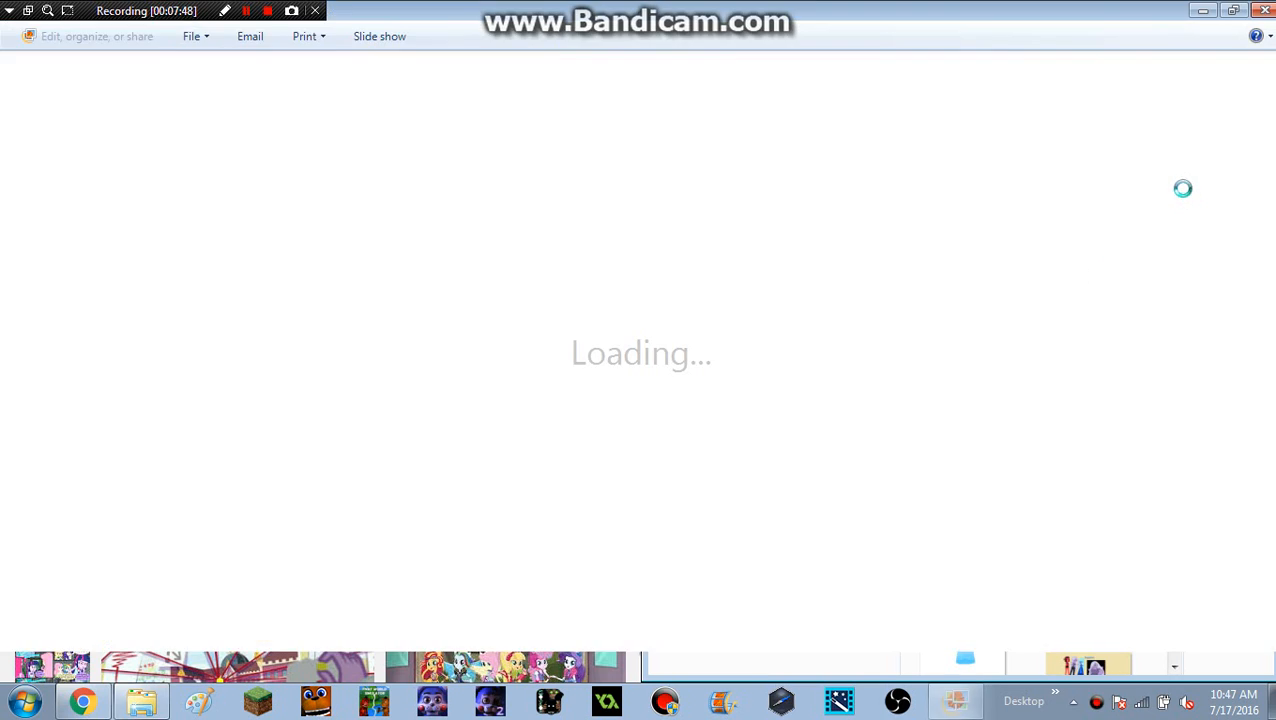
scroll(740, 293, "up", 6)
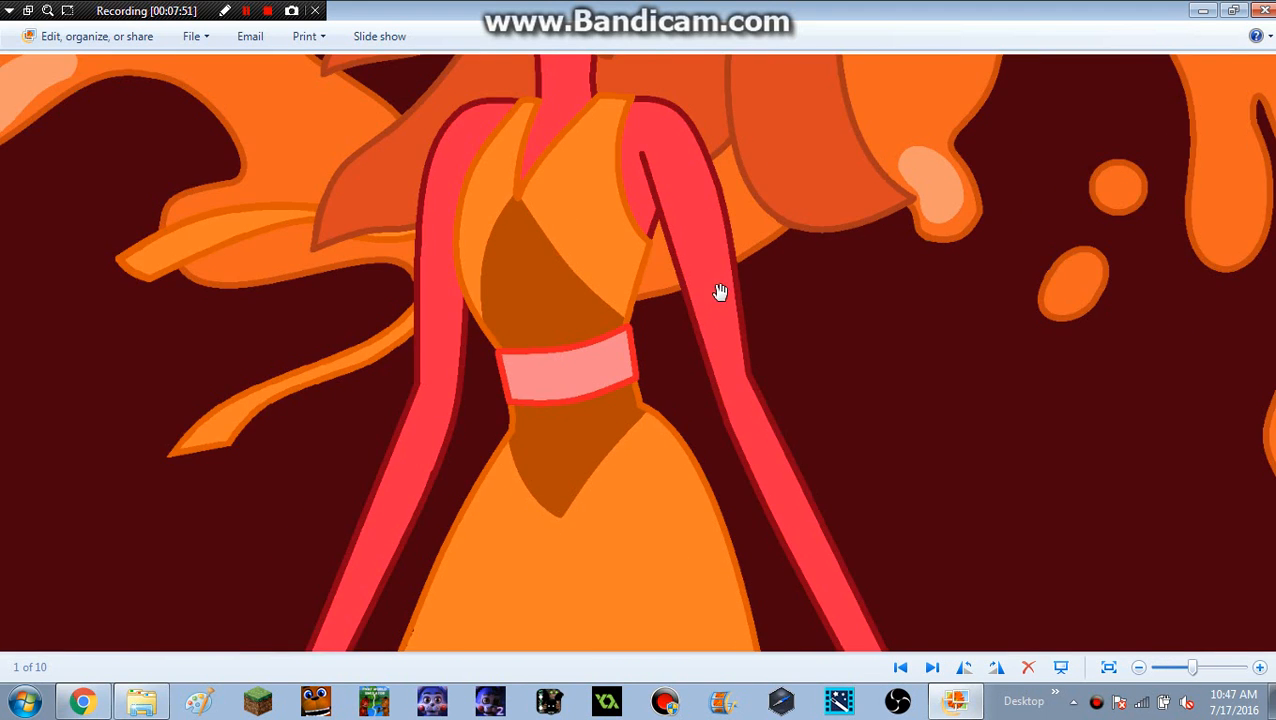
left_click_drag(673, 102, 902, 444)
scroll(683, 521, "down", 6)
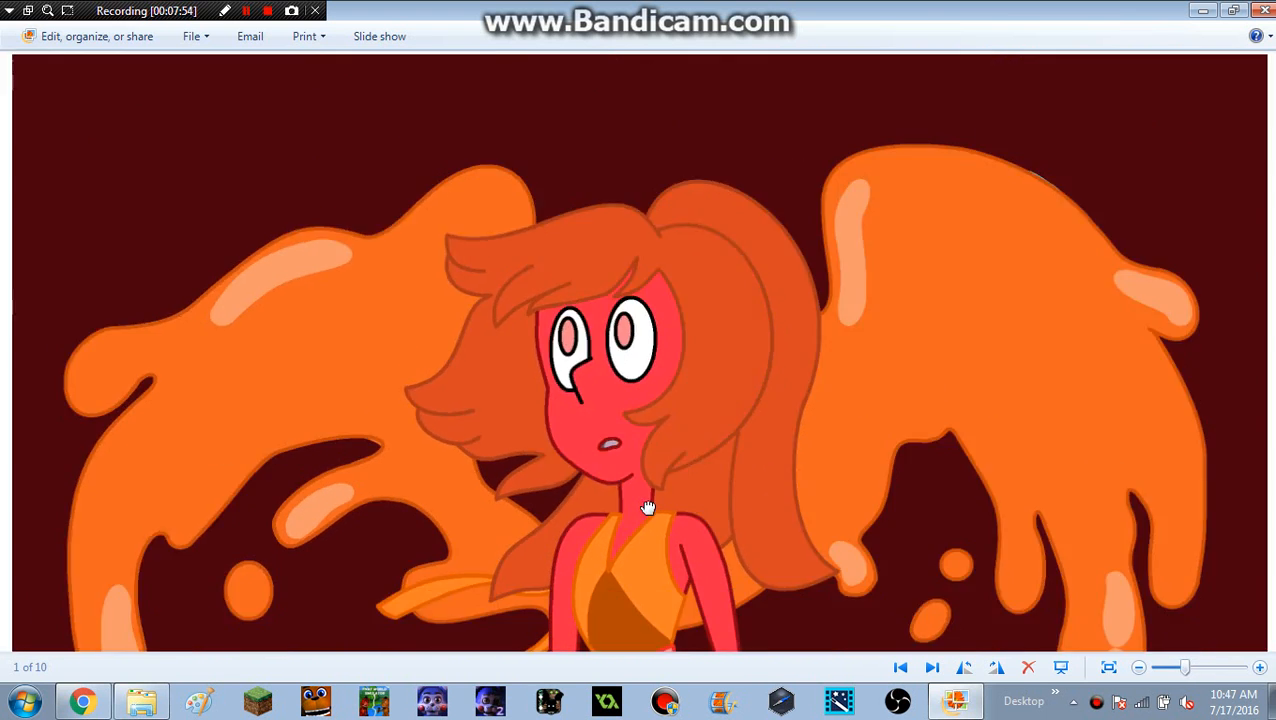
scroll(668, 454, "up", 5)
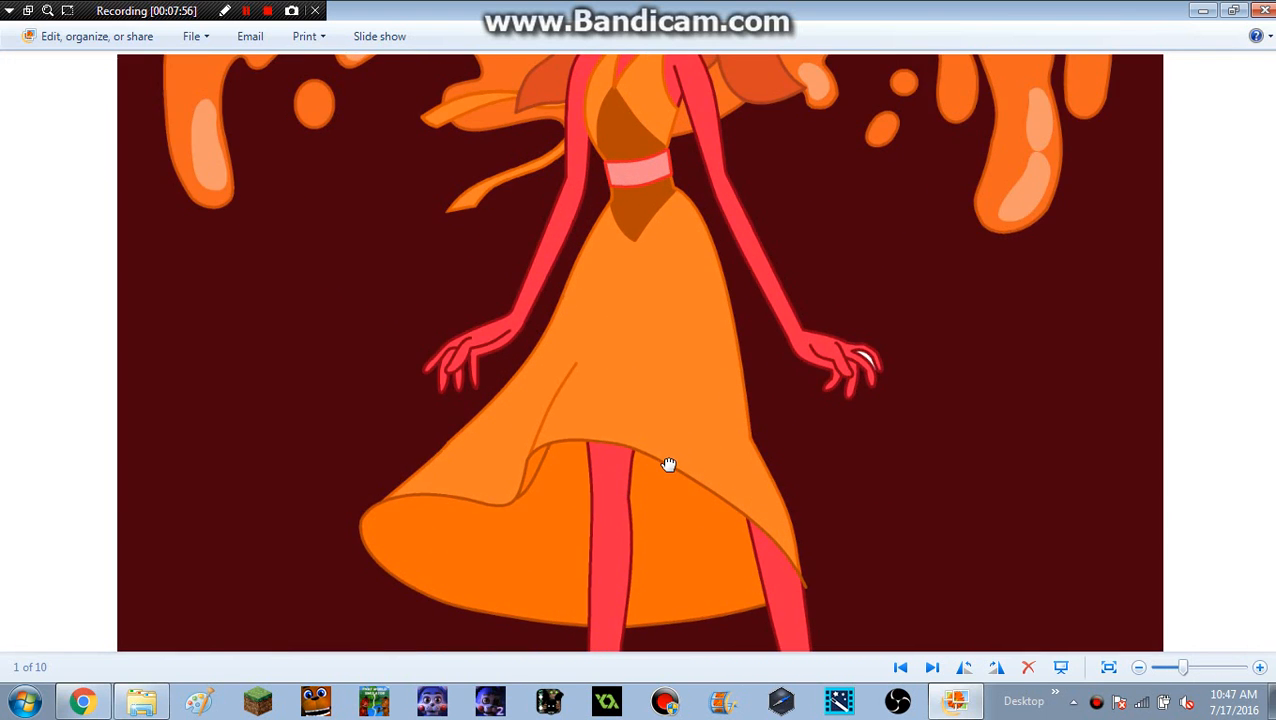
scroll(711, 384, "down", 5)
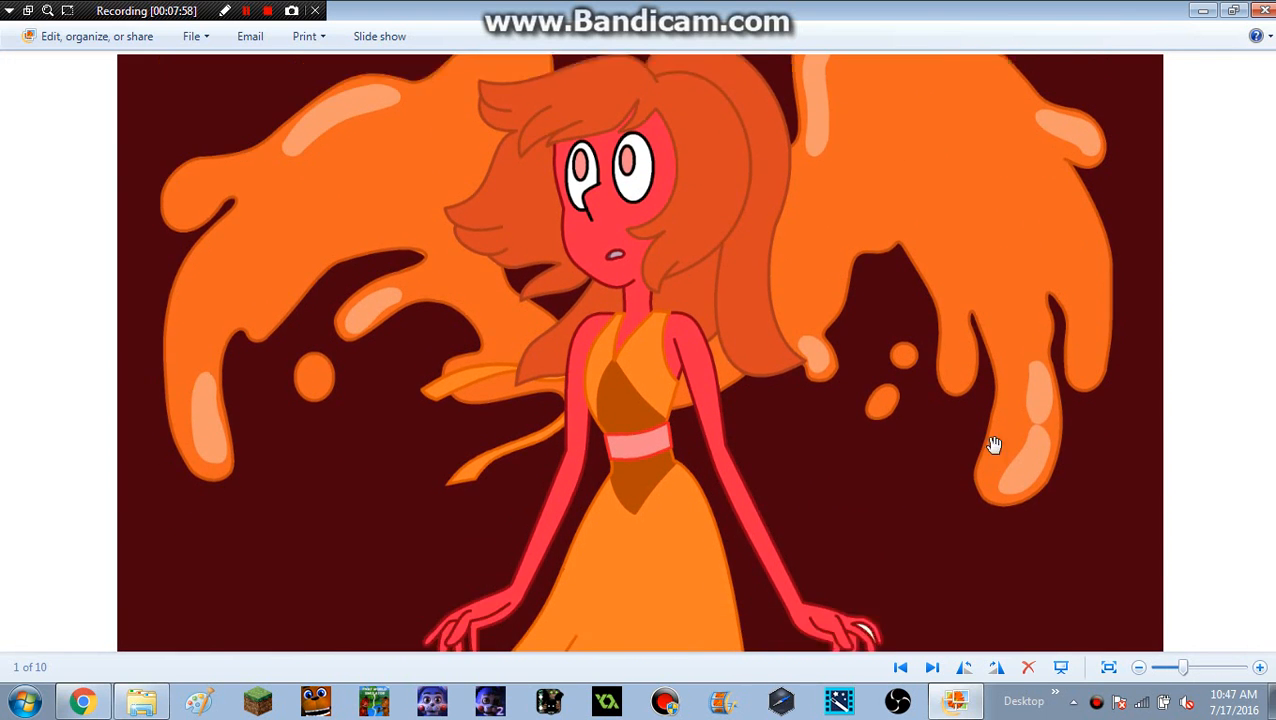
left_click(1265, 10)
Return to the Pictures library and open the Recreation Projects folder.
scroll(1154, 311, "down", 1)
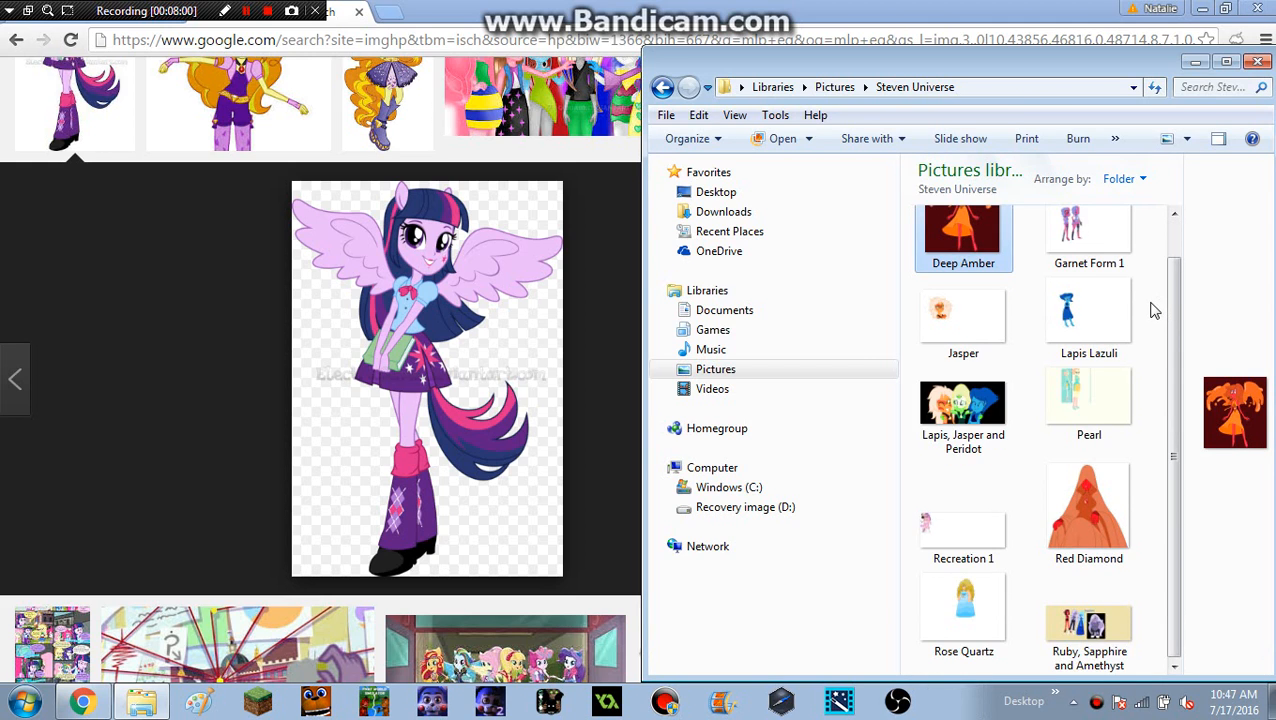
left_click(834, 375)
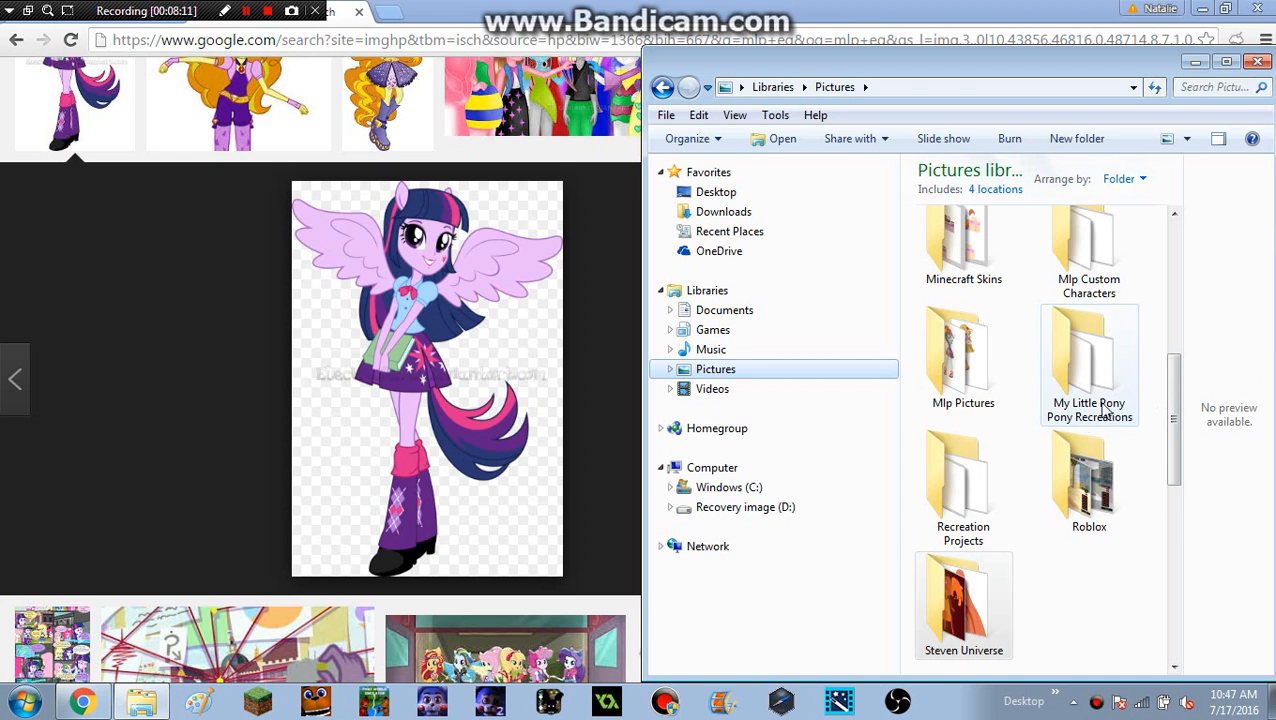
double_click(958, 478)
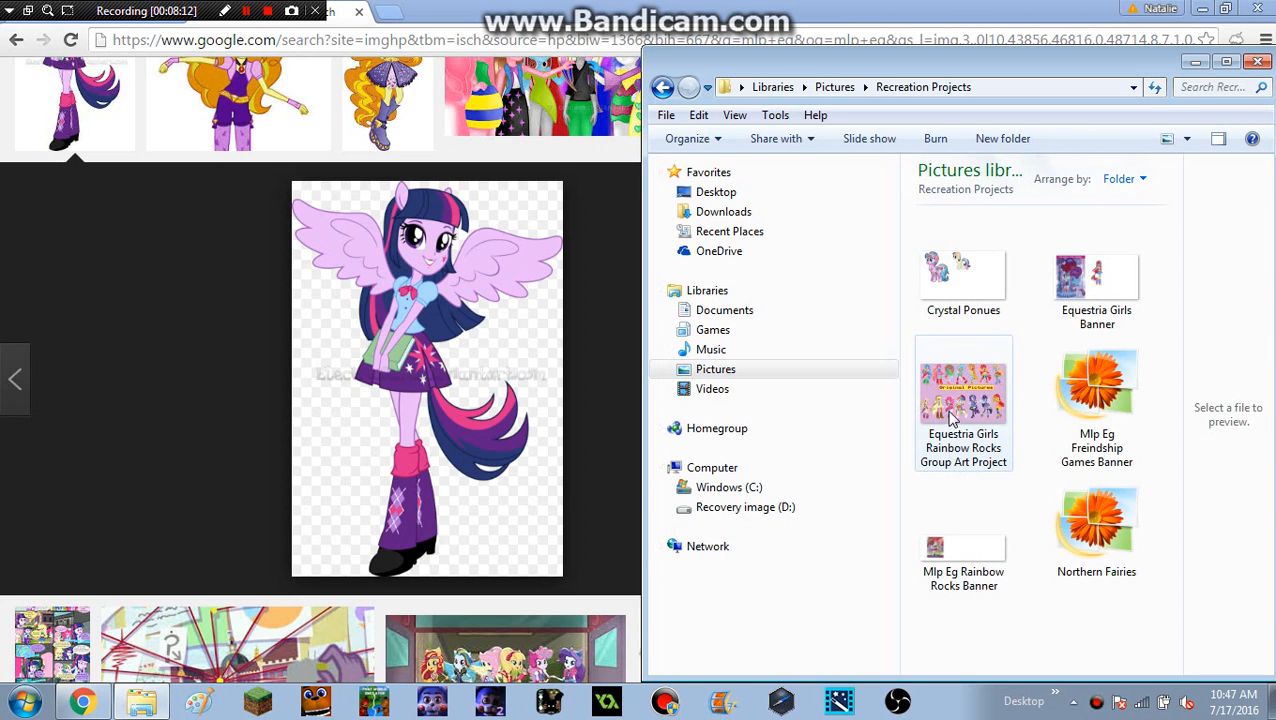
Delete the Crystal Ponues picture from the Recreation Projects folder.
left_click(997, 286)
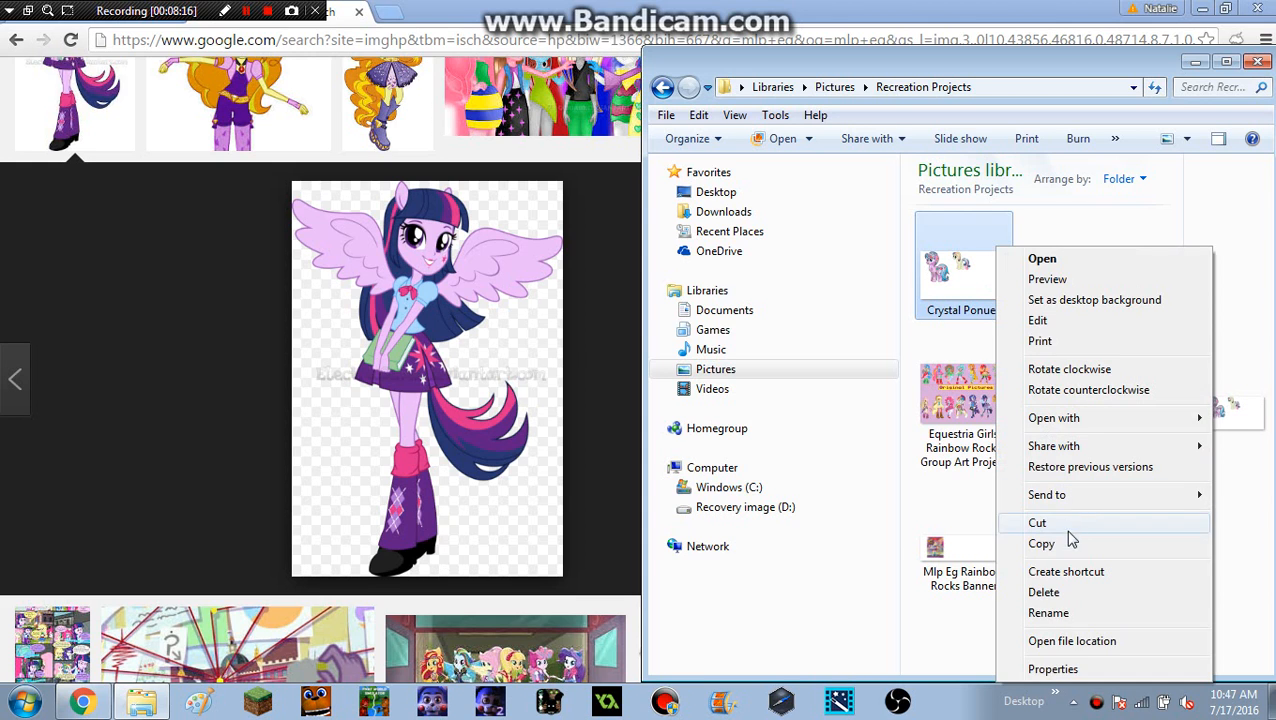
left_click(1062, 592)
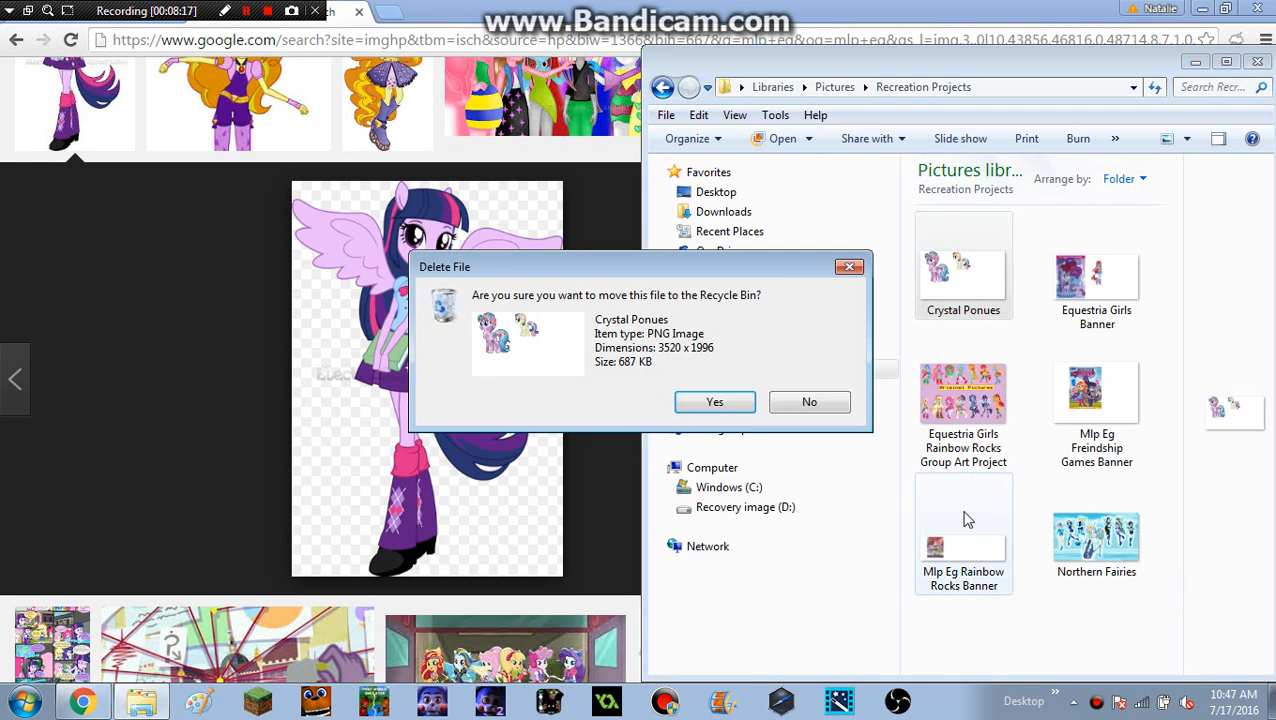
left_click(716, 403)
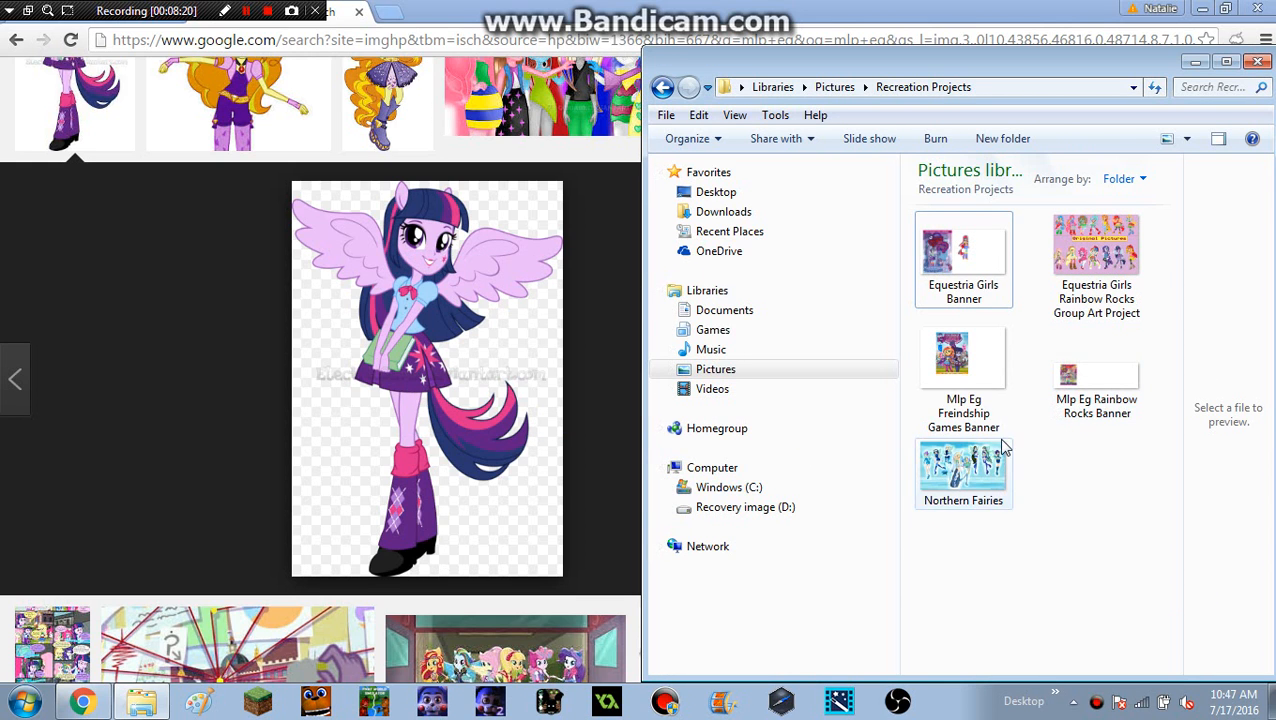
Open the Mlp Eg Rainbow Rocks Banner picture and examine its title logos and band members enlarged.
double_click(1066, 380)
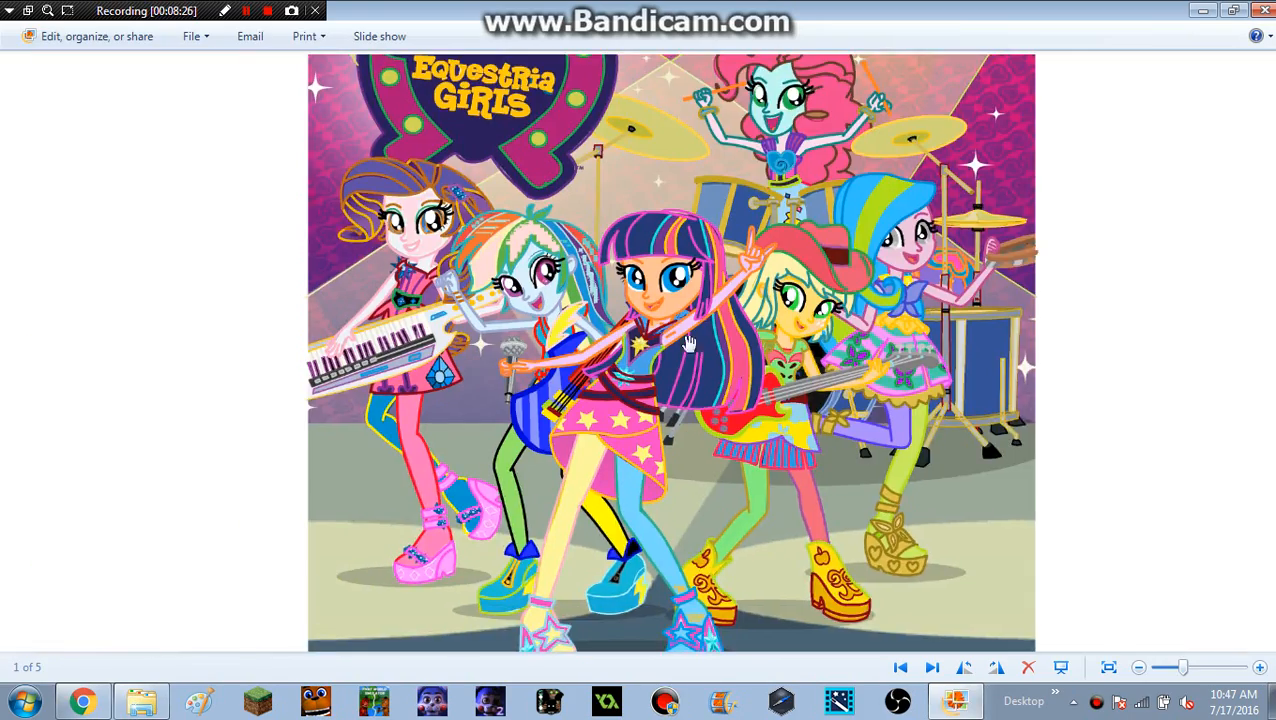
scroll(810, 357, "up", 4)
scroll(696, 334, "down", 2)
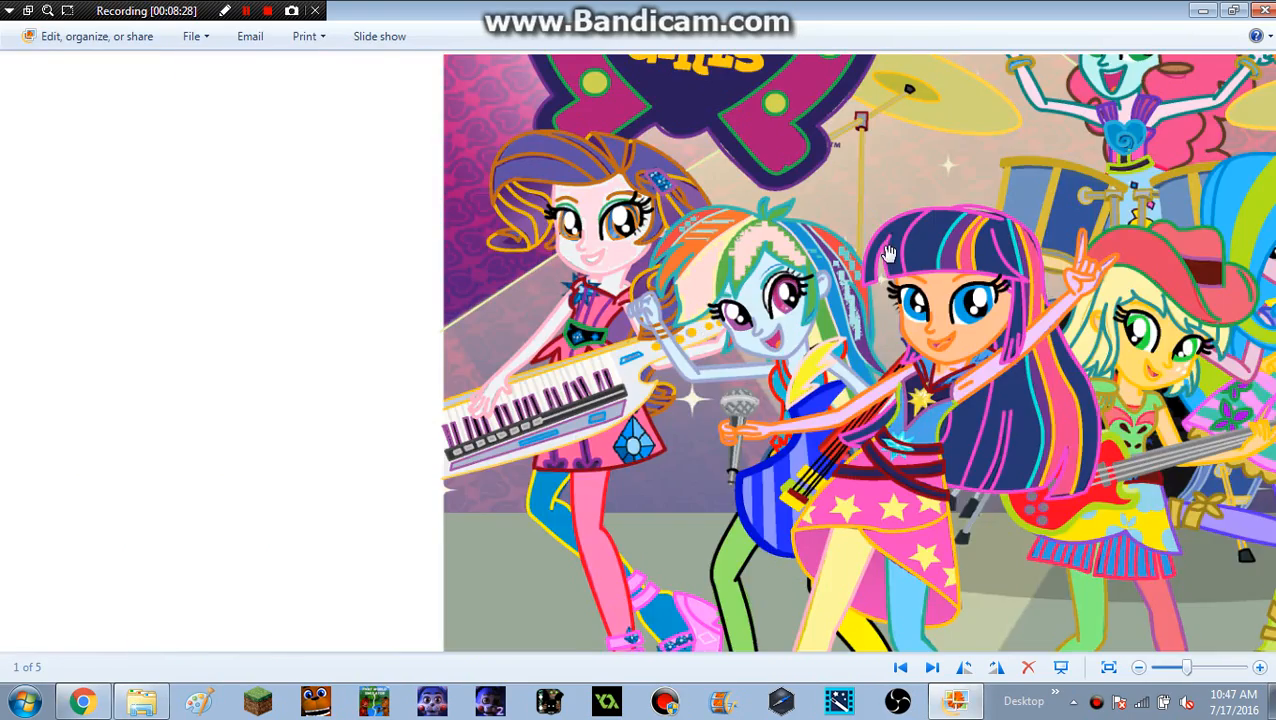
scroll(888, 254, "down", 3)
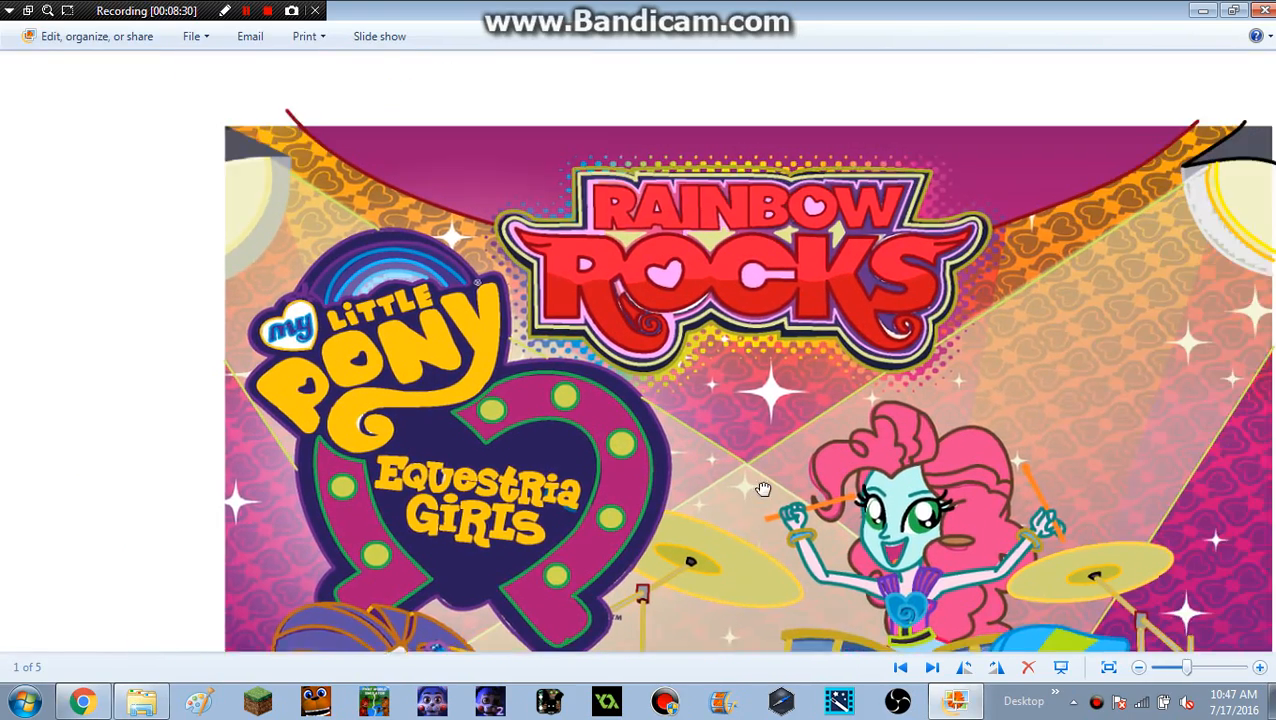
scroll(763, 489, "down", 2)
left_click_drag(780, 530, 785, 80)
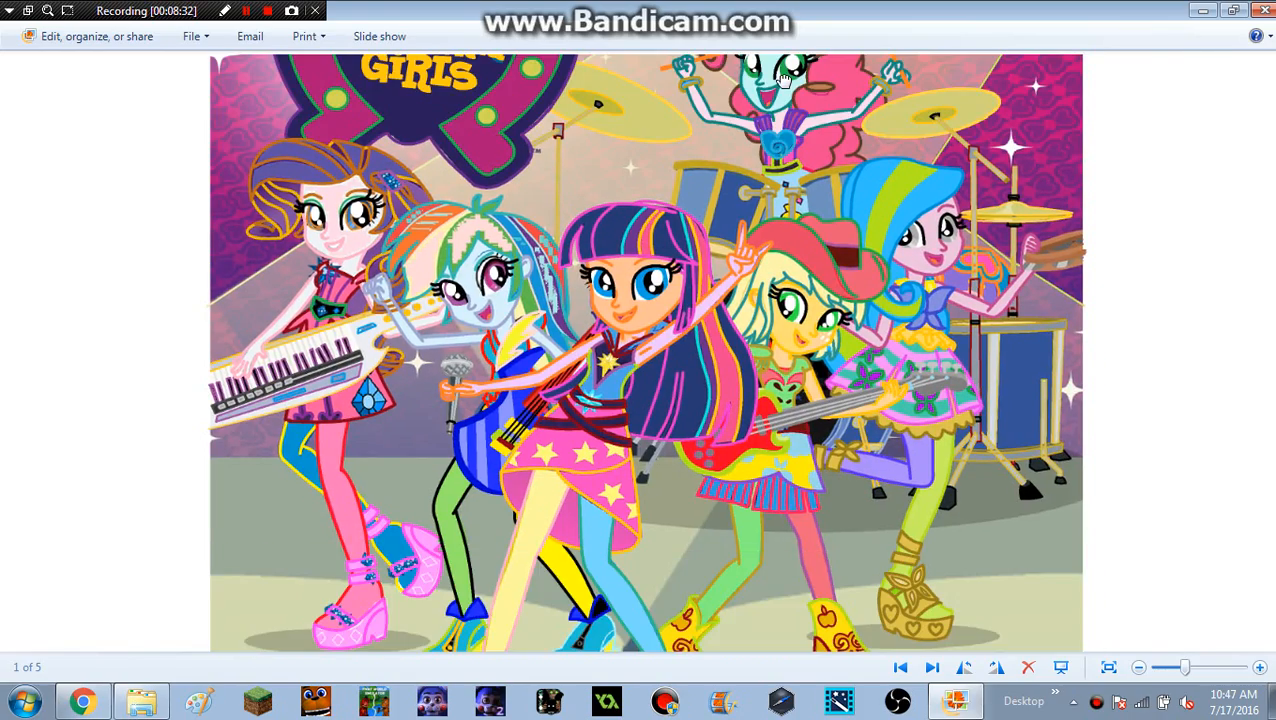
Examine the cowboy-hat guitarist's face up close, including her freckles, eyes and hair outlines.
scroll(524, 358, "up", 4)
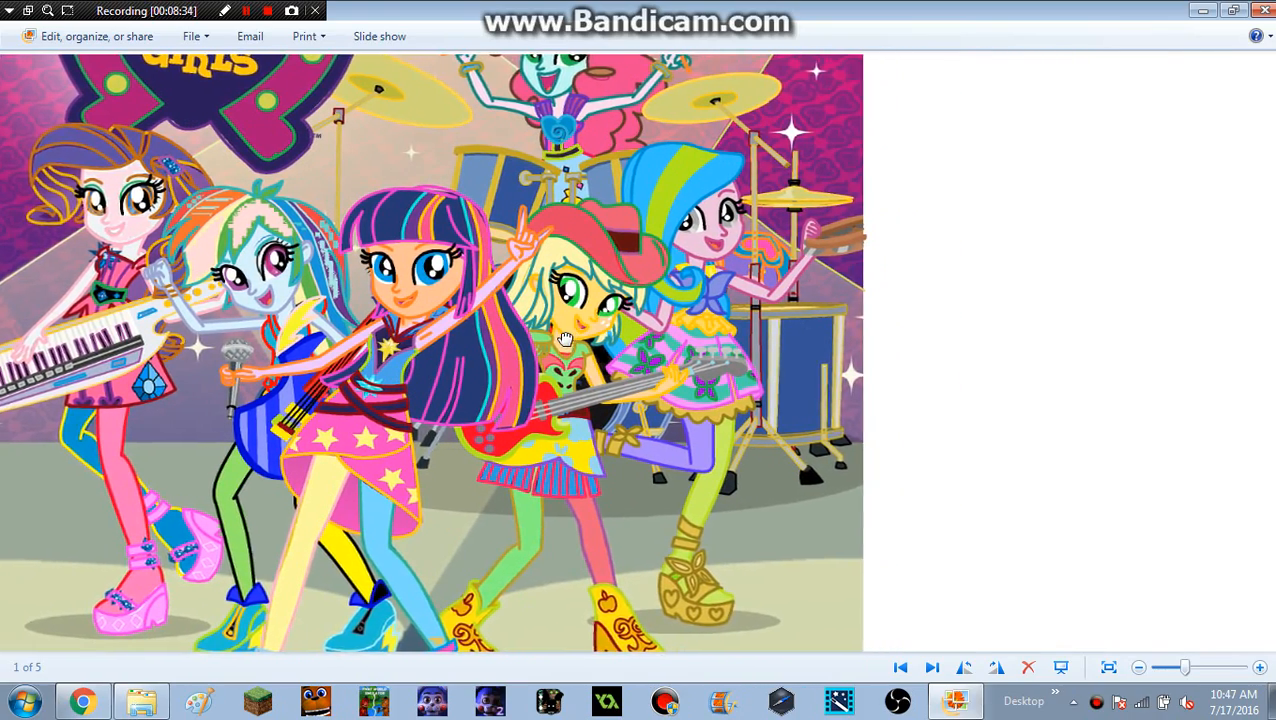
scroll(678, 319, "up", 4)
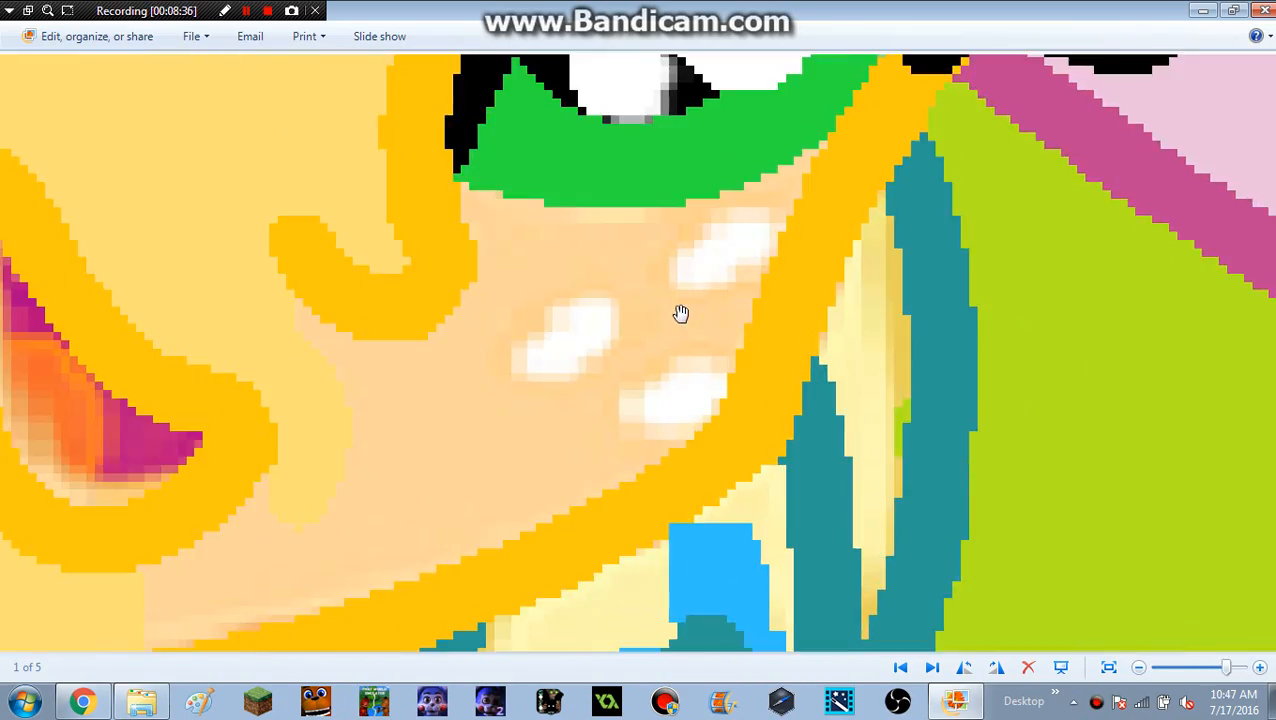
scroll(668, 312, "down", 3)
scroll(668, 312, "down", 1)
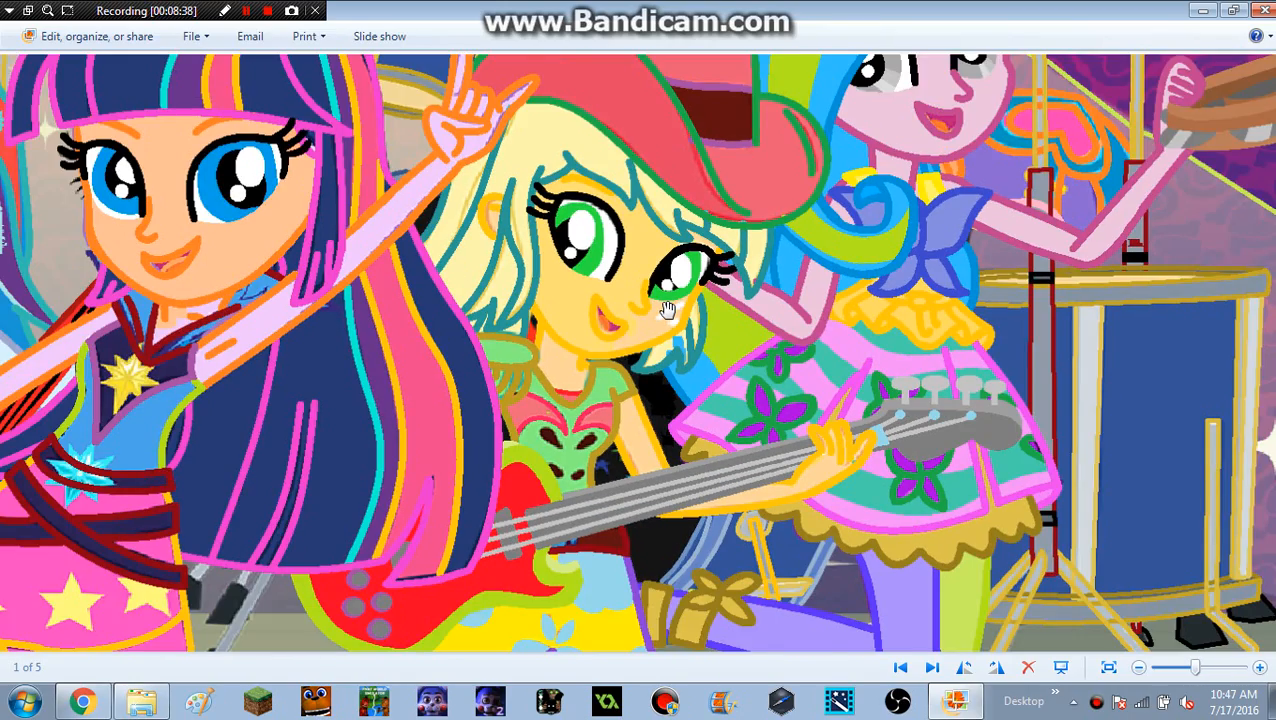
scroll(668, 312, "down", 3)
scroll(668, 312, "up", 3)
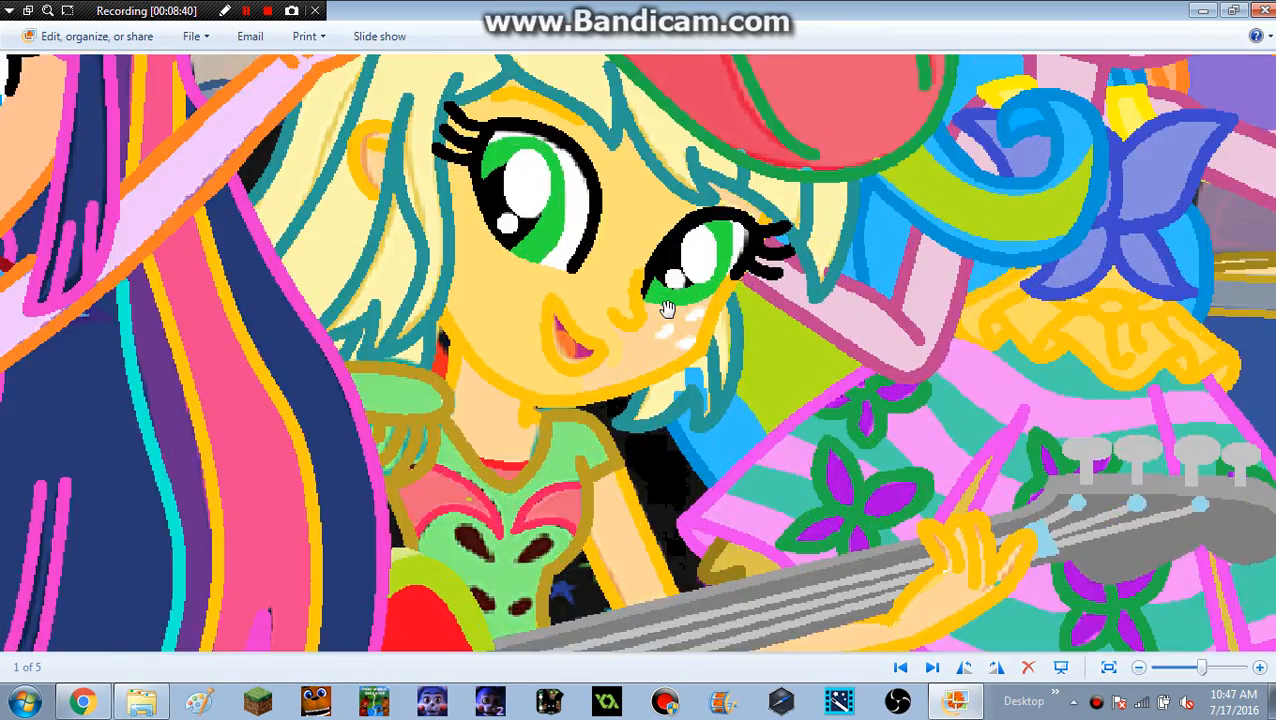
scroll(668, 312, "down", 3)
scroll(648, 217, "down", 4)
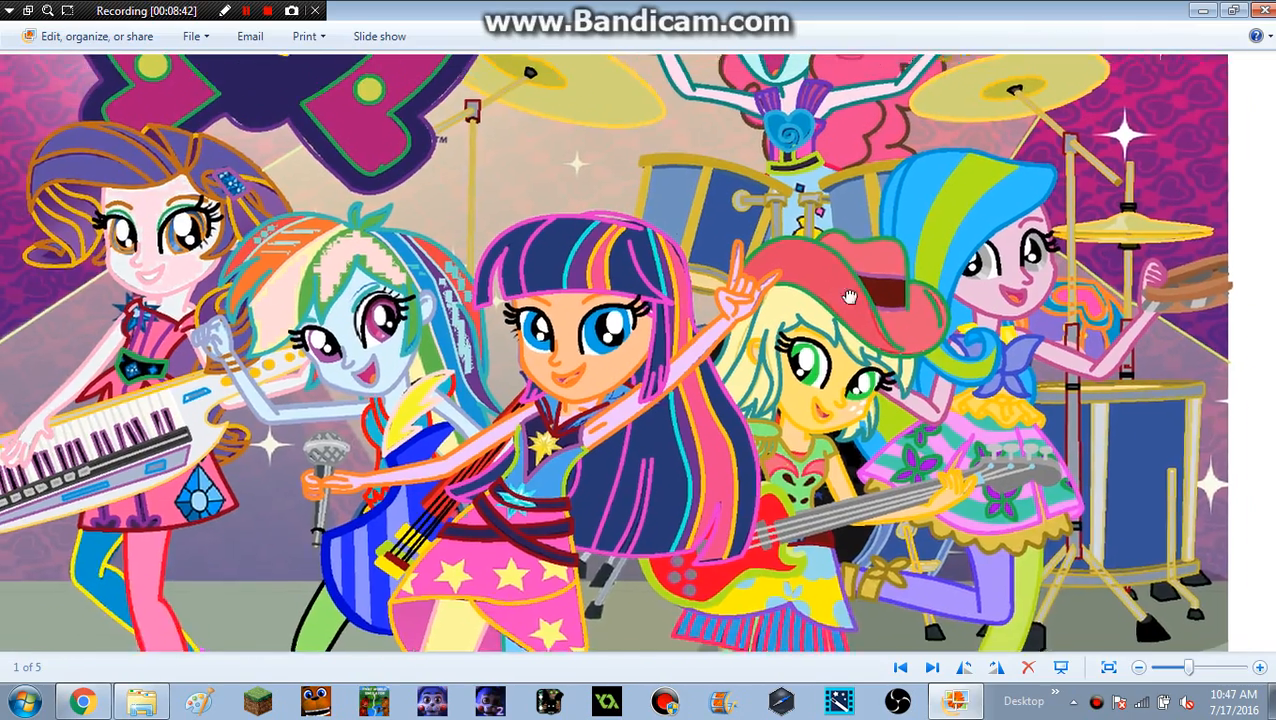
View the whole banner, and inspect the tambourine player's face, dress, arm and instrument beside the drum enlarged.
scroll(955, 394, "down", 3)
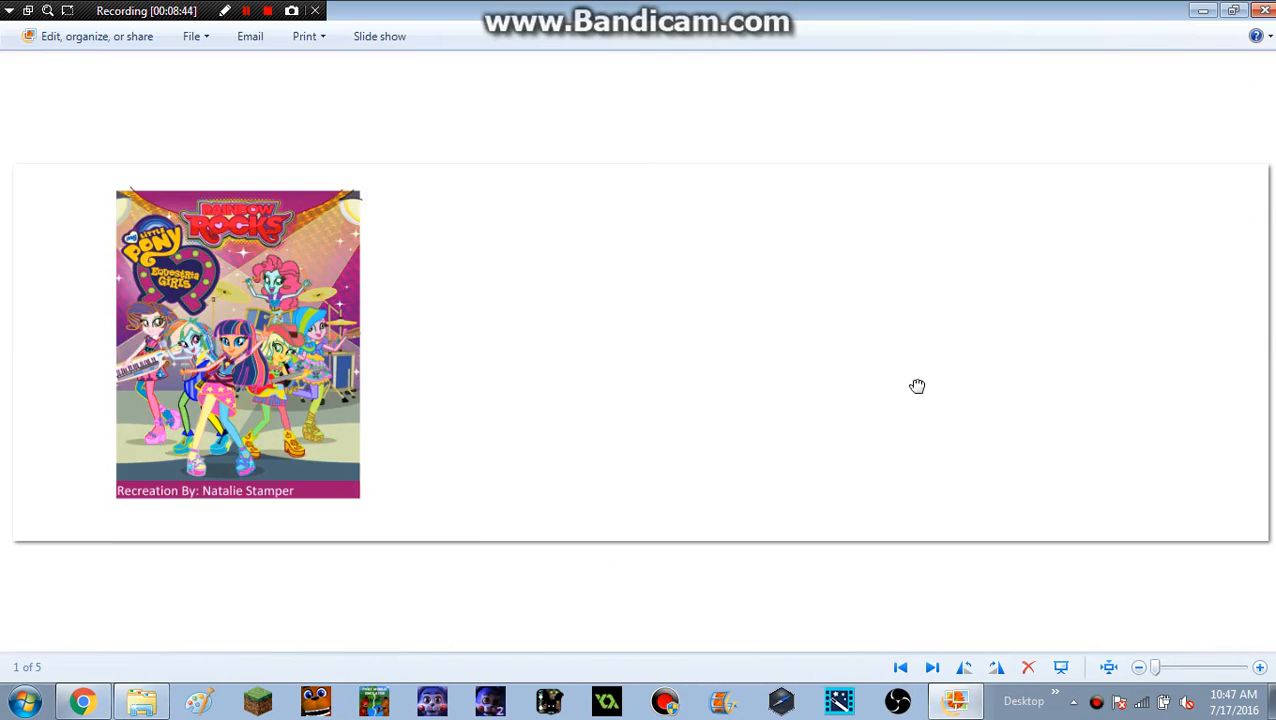
scroll(582, 369, "up", 3)
left_click_drag(426, 357, 935, 335)
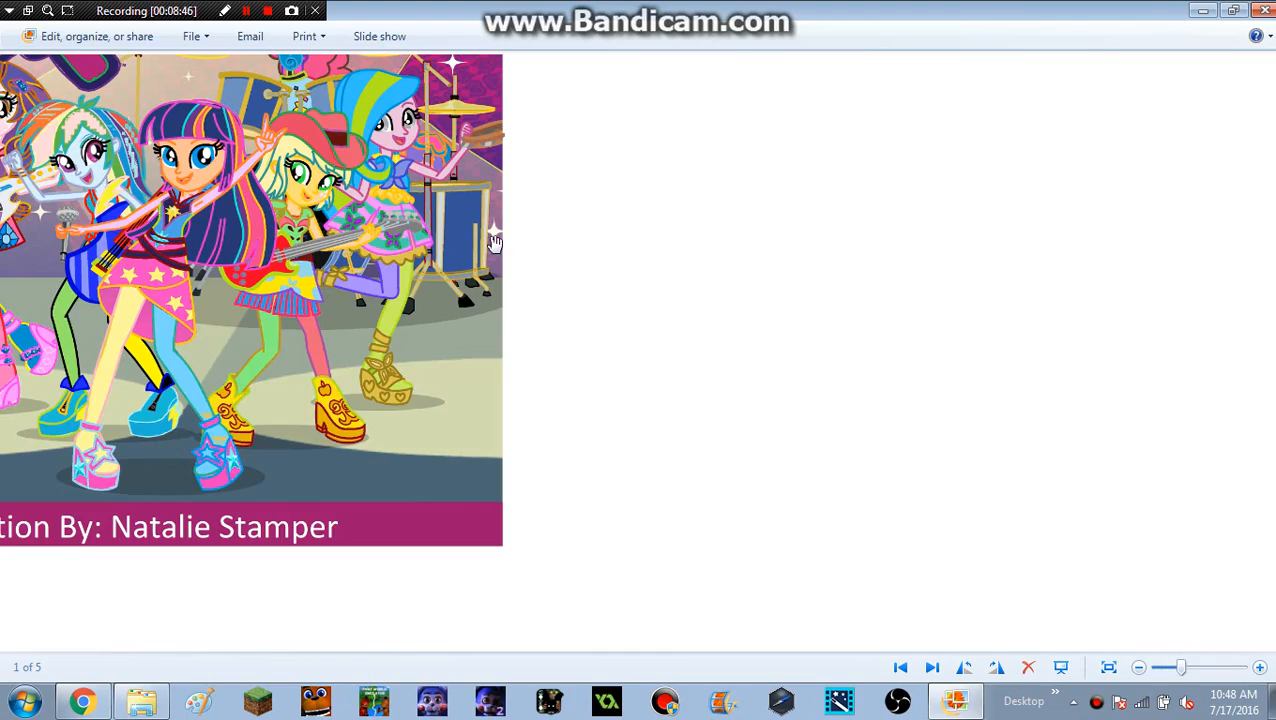
scroll(1000, 309, "up", 6)
left_click_drag(493, 248, 1194, 428)
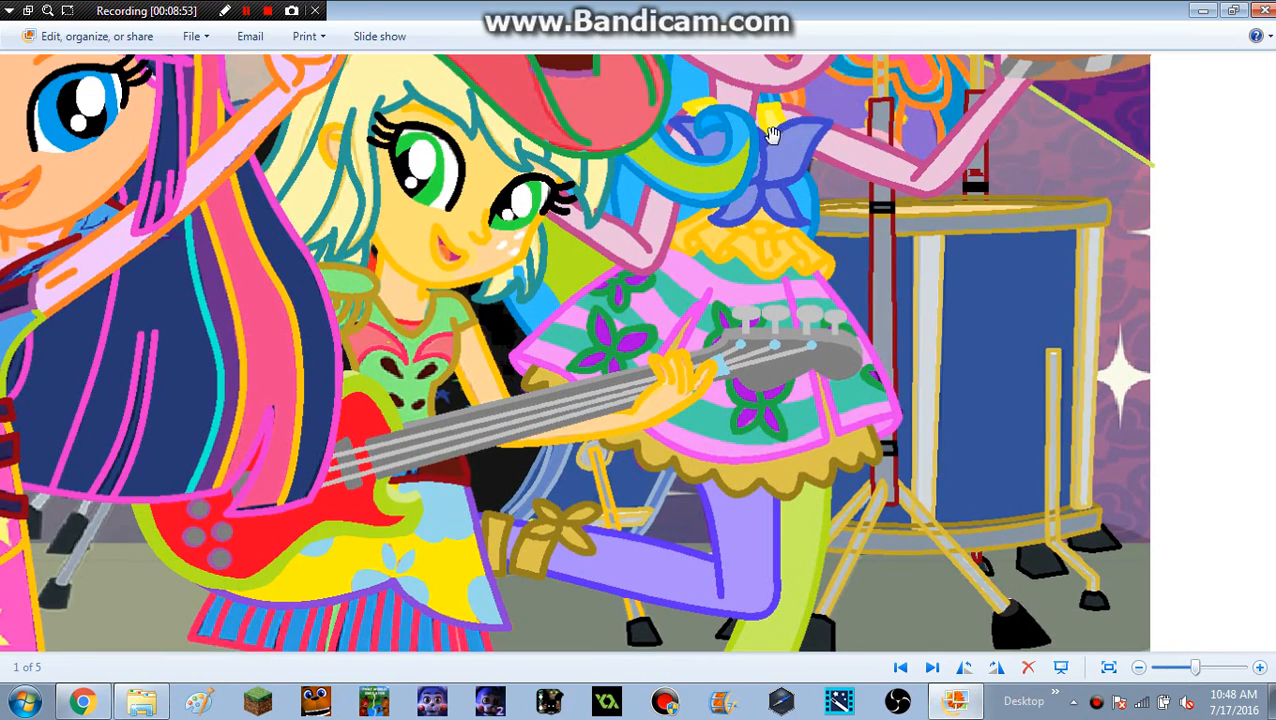
scroll(916, 155, "up", 3)
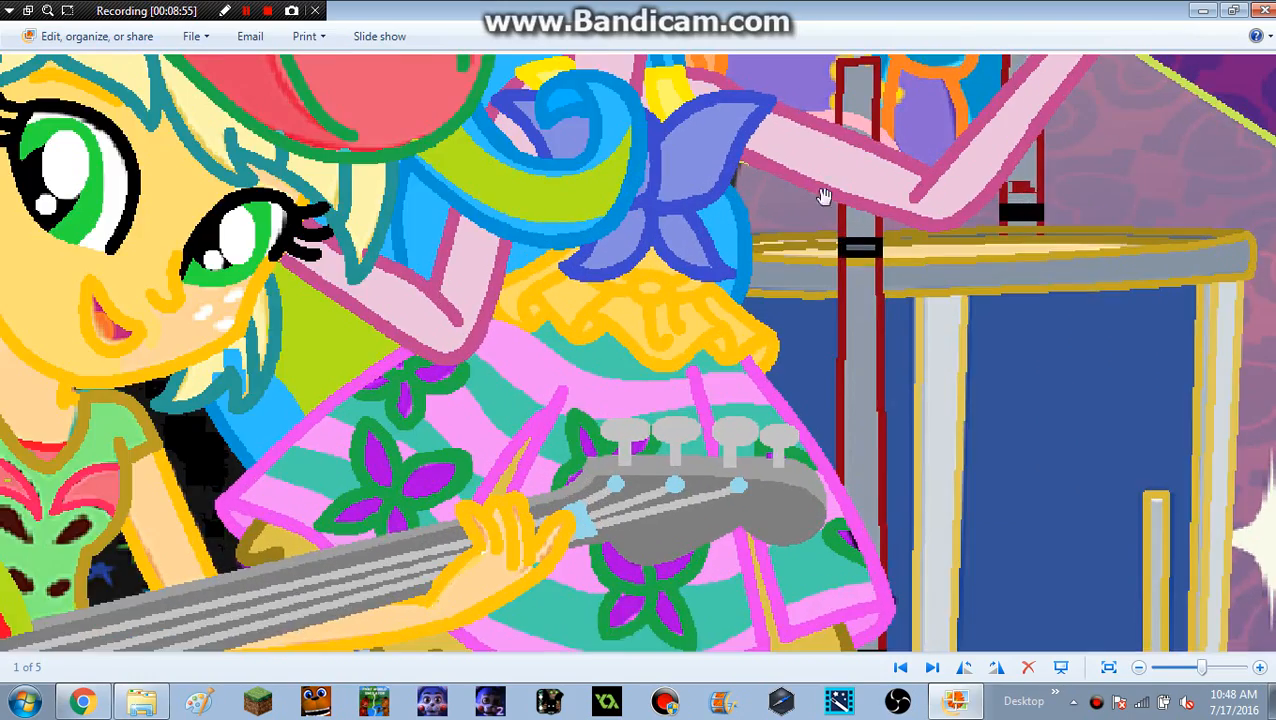
scroll(808, 256, "down", 3)
scroll(799, 251, "up", 1)
left_click_drag(779, 197, 795, 341)
scroll(795, 341, "down", 3)
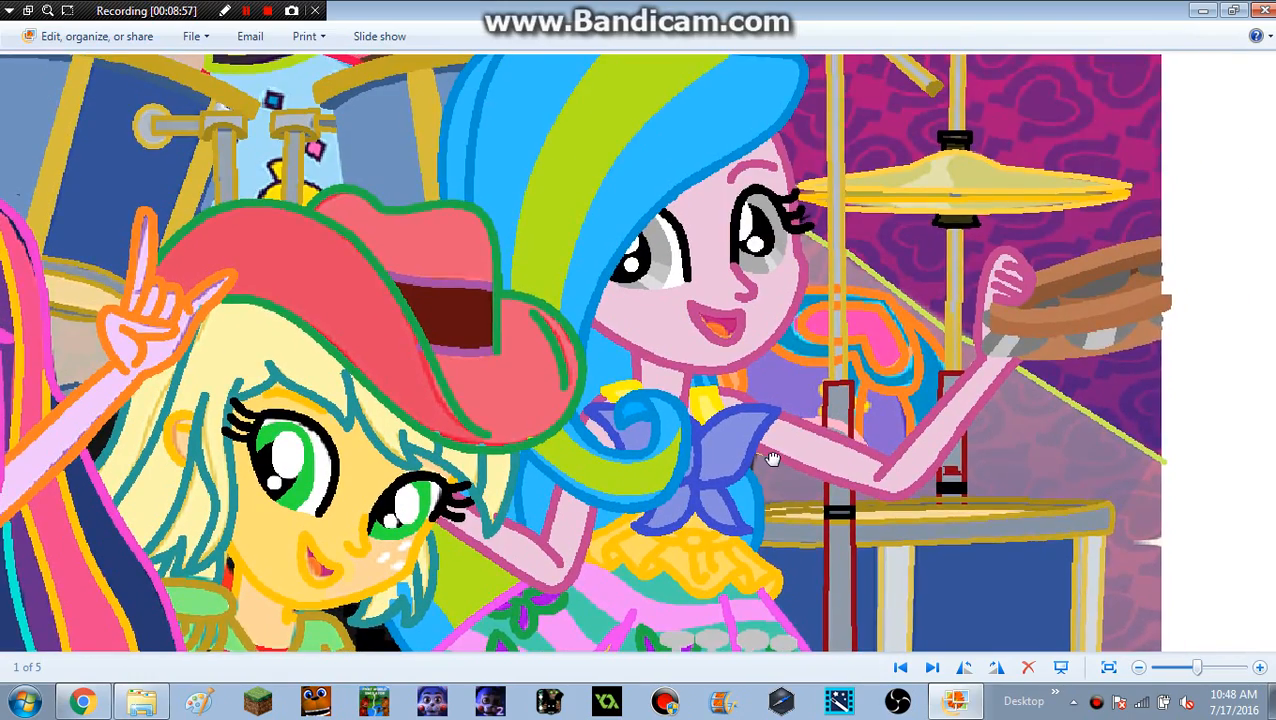
scroll(757, 473, "up", 3)
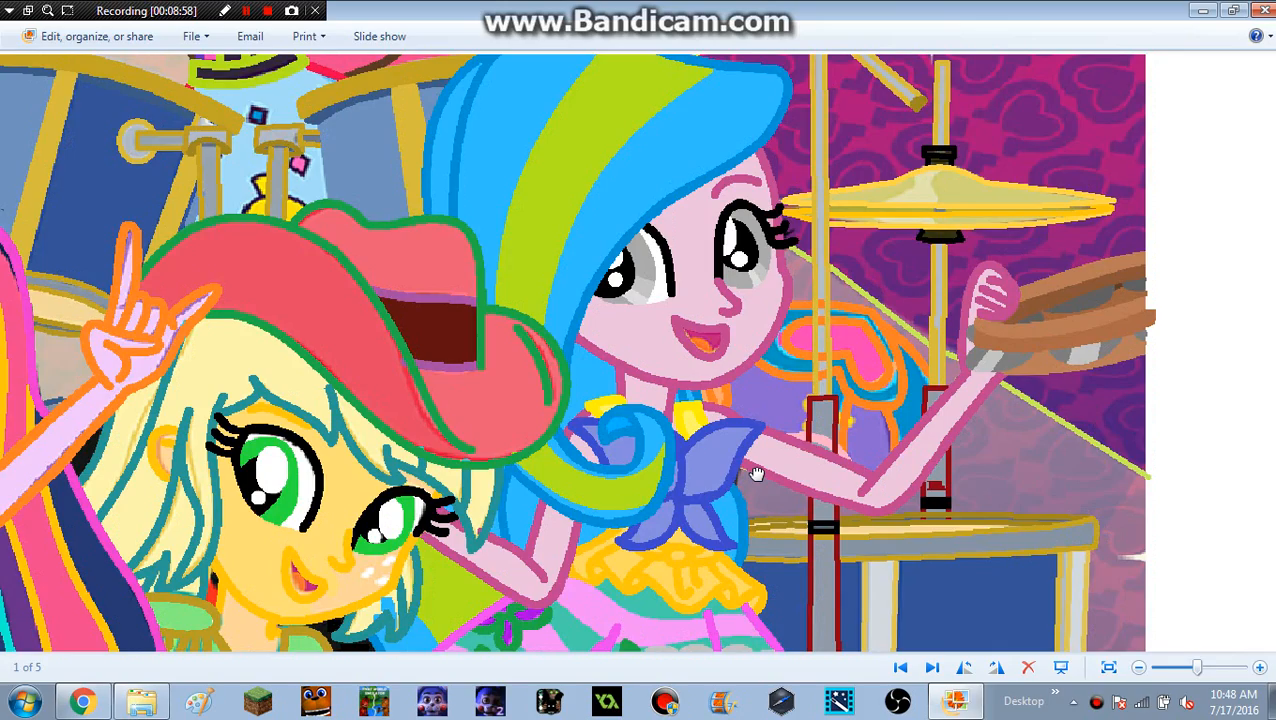
scroll(757, 473, "up", 5)
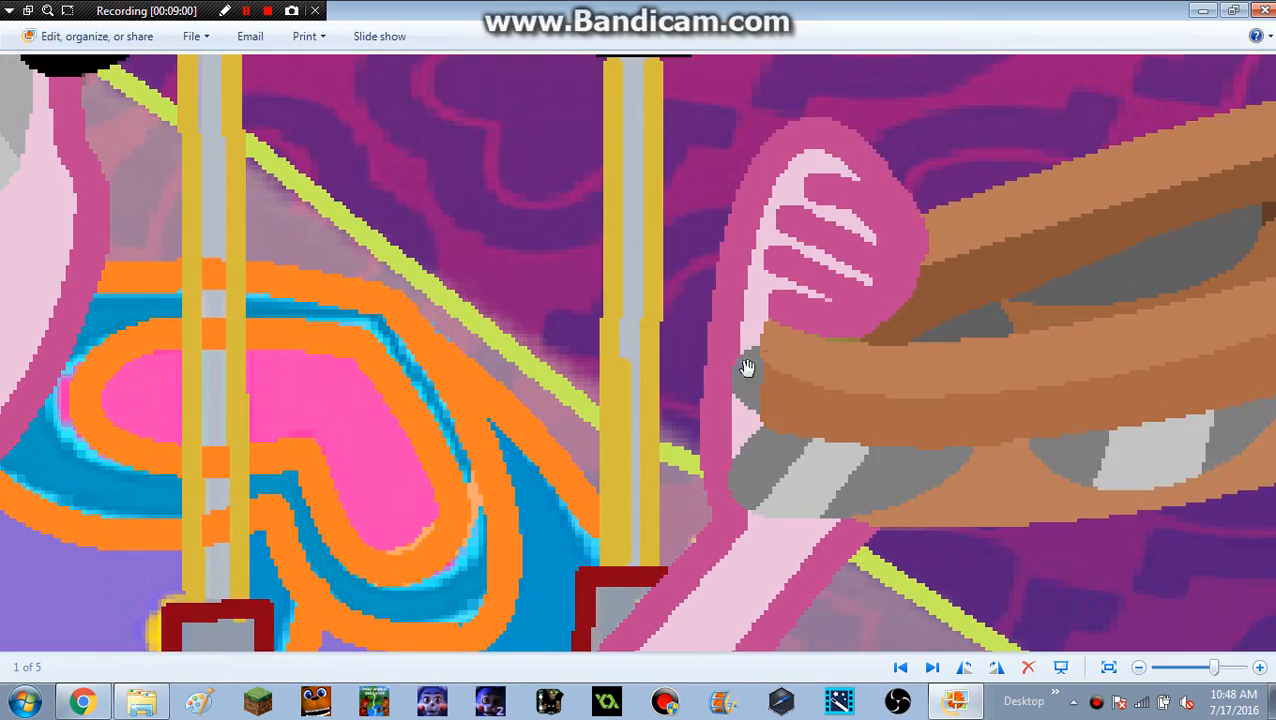
scroll(468, 460, "down", 4)
Inspect the pink-haired drummer's face, arms, heart bodice, drums and cymbal enlarged, and return to the whole banner.
scroll(370, 420, "up", 5)
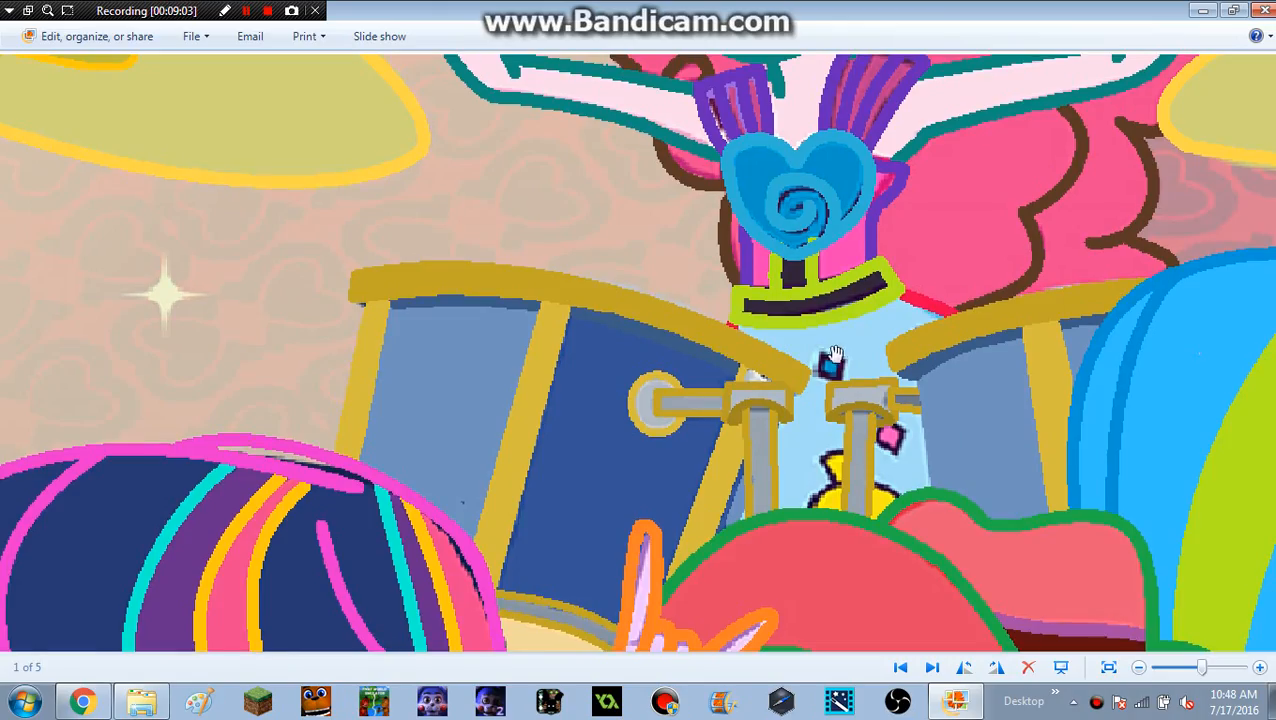
left_click_drag(835, 354, 1205, 504)
left_click_drag(1013, 453, 888, 578)
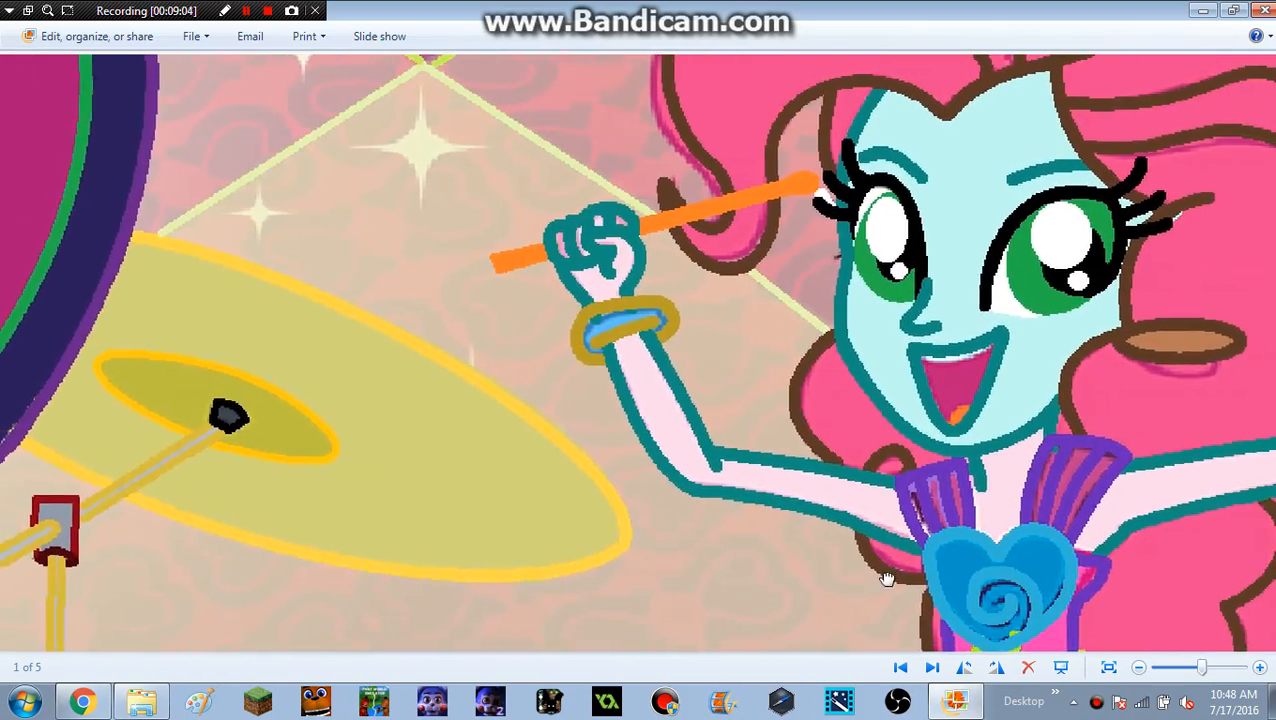
scroll(817, 577, "down", 2)
scroll(817, 577, "down", 5)
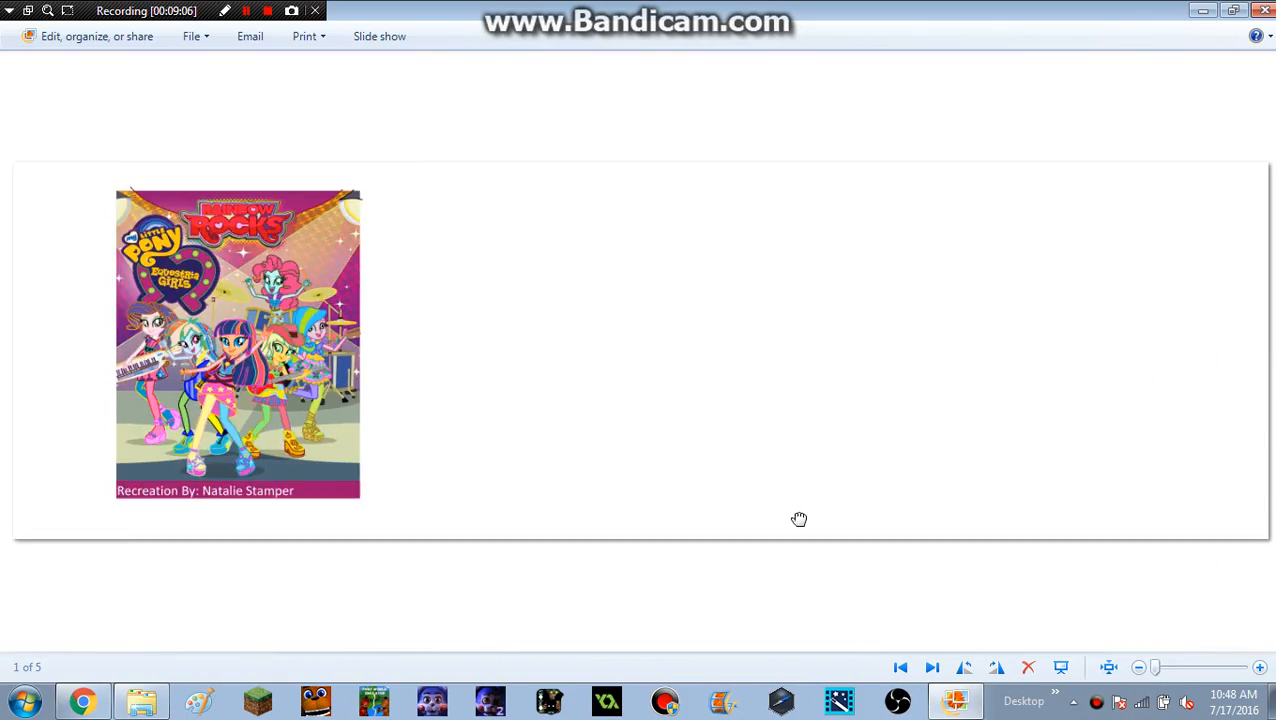
Examine the central singer's starred skirt, belt and legs in the Rainbow Rocks poster up close.
left_click_drag(220, 310, 1272, 387)
scroll(510, 402, "up", 3)
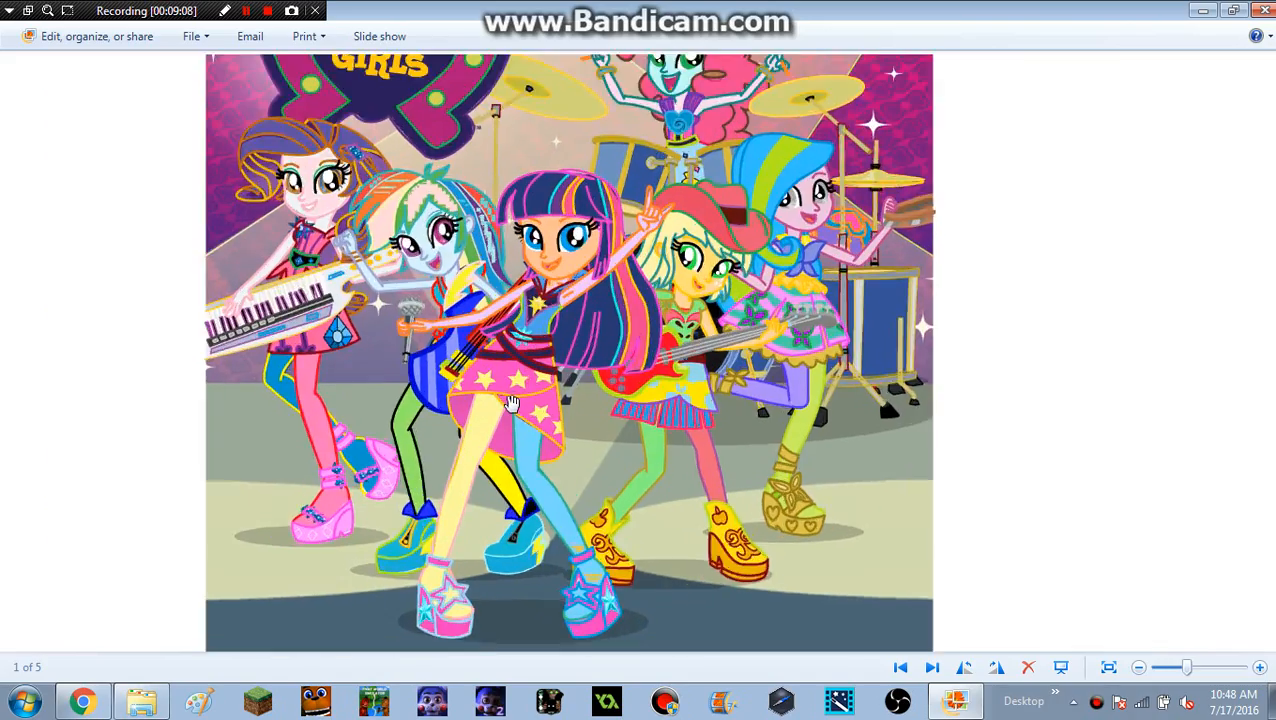
scroll(505, 395, "up", 5)
scroll(503, 392, "down", 3)
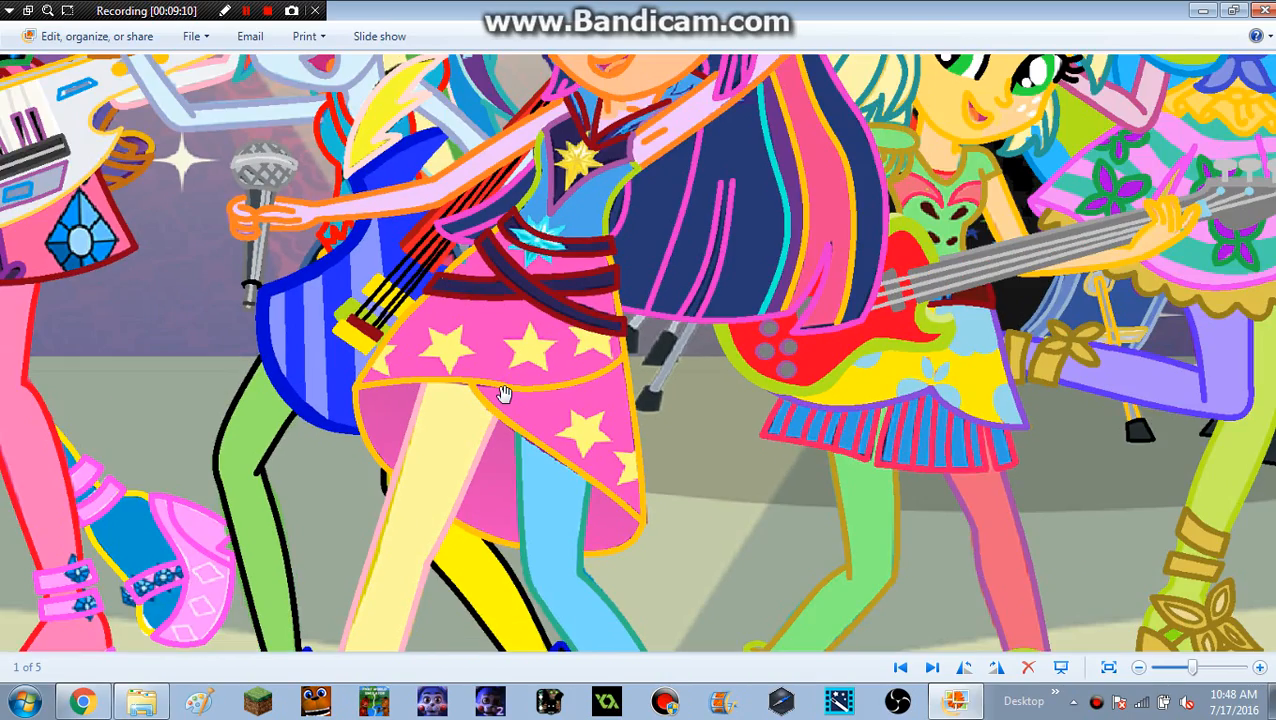
scroll(503, 395, "down", 2)
scroll(366, 414, "up", 2)
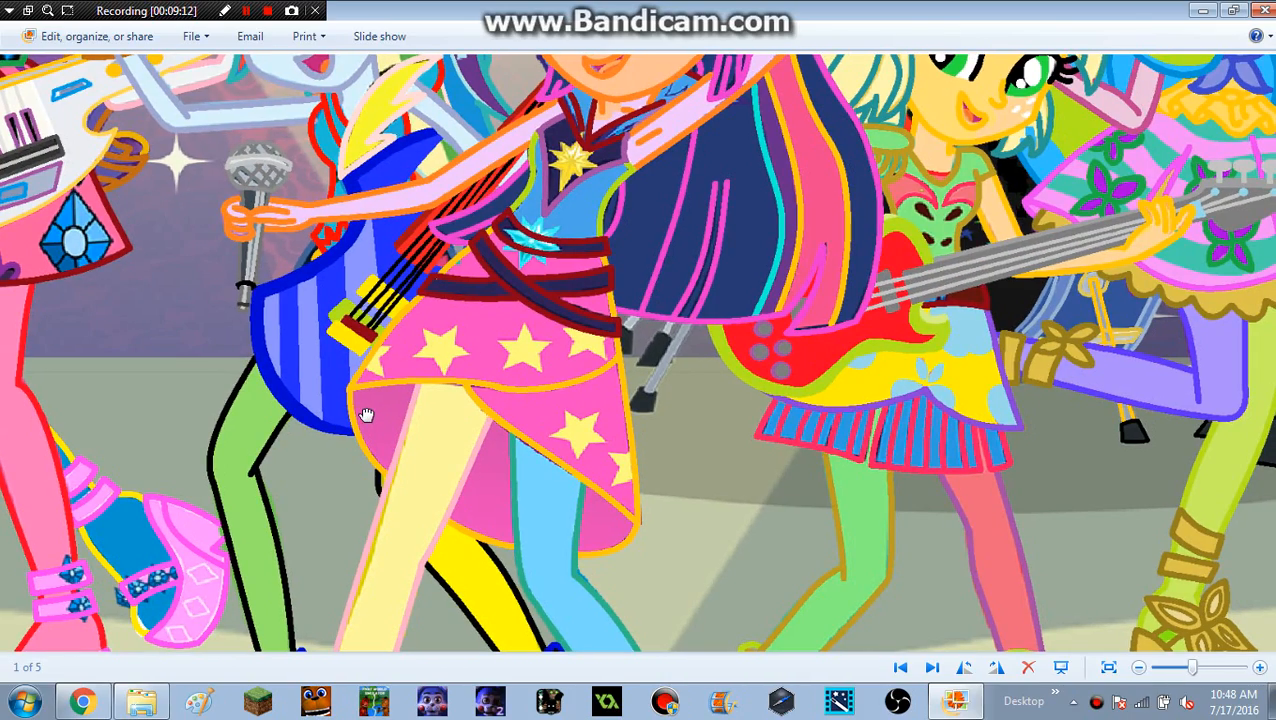
left_click_drag(366, 414, 348, 392)
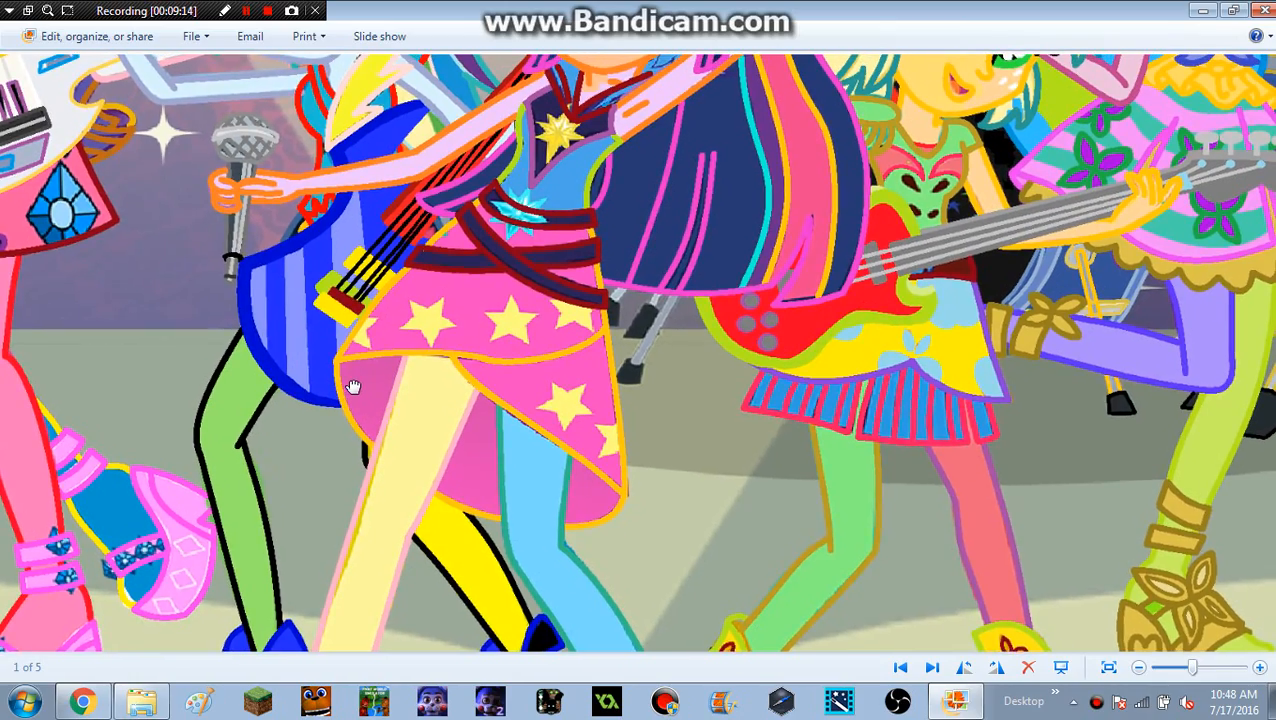